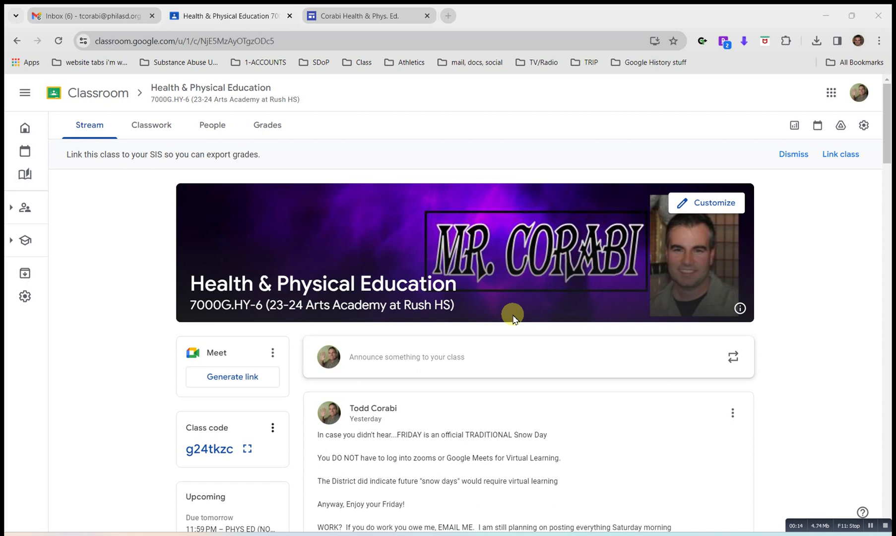
# Scroll the class stream down to the Jan 17 TODAY IN CLASS fitness tracker post.
pyautogui.scroll(-3, 514, 317)
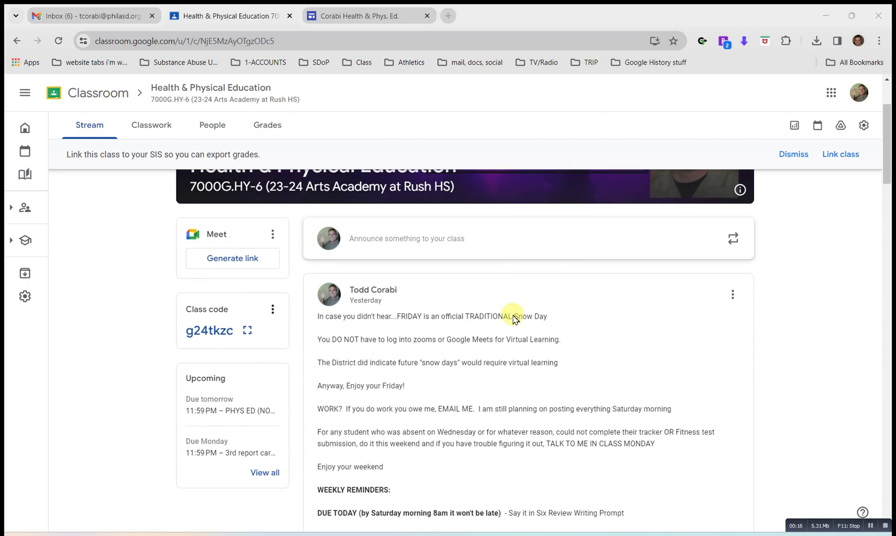
pyautogui.scroll(-20, 513, 317)
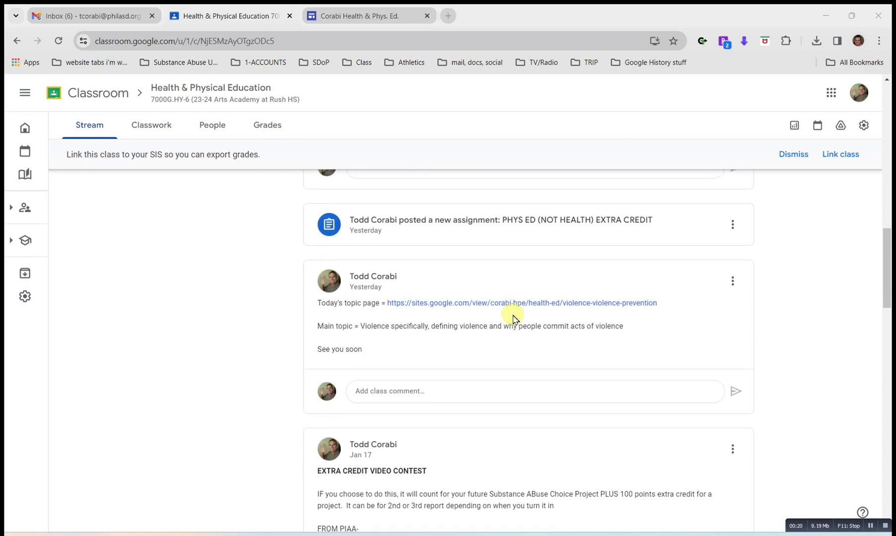
pyautogui.scroll(-4, 514, 317)
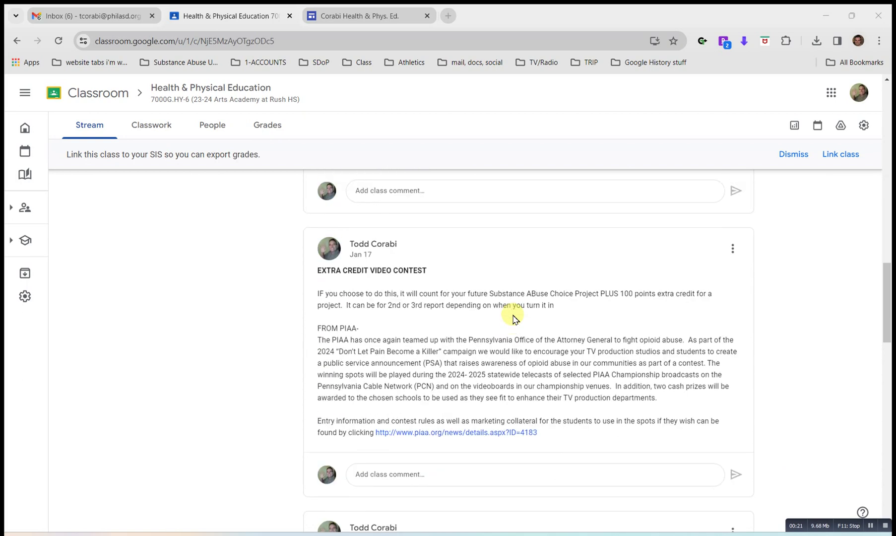
pyautogui.scroll(-6, 513, 317)
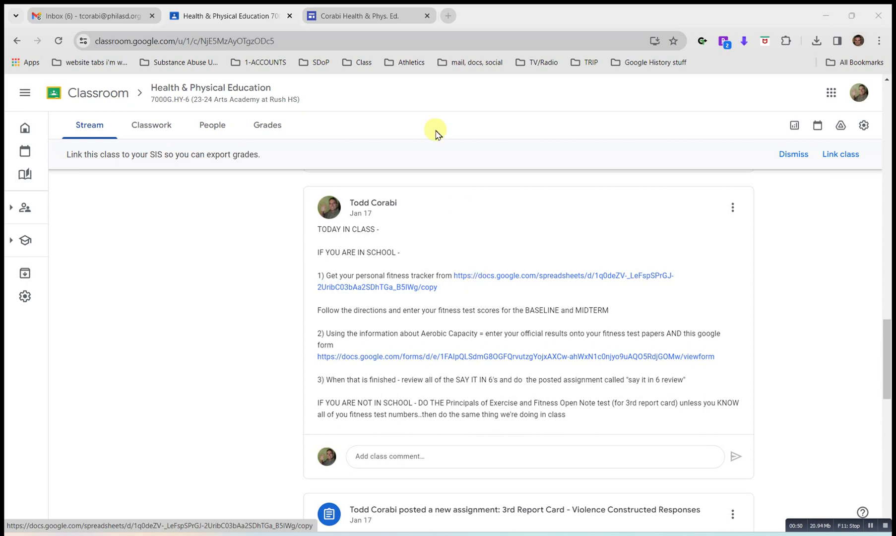
# On the class website's home page, open the Physical Education page via its image link.
pyautogui.click(359, 17)
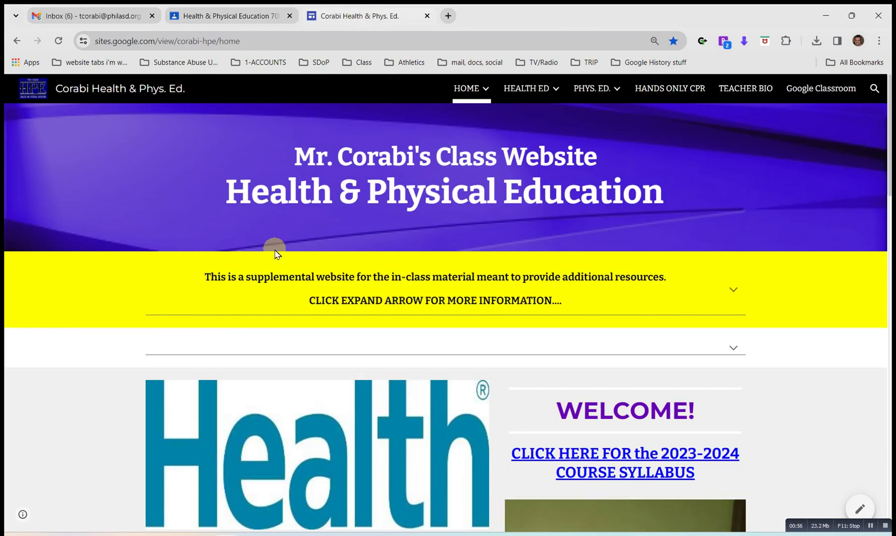
pyautogui.scroll(-1, 352, 188)
pyautogui.scroll(-1, 352, 187)
pyautogui.scroll(2, 352, 188)
pyautogui.scroll(-2, 352, 188)
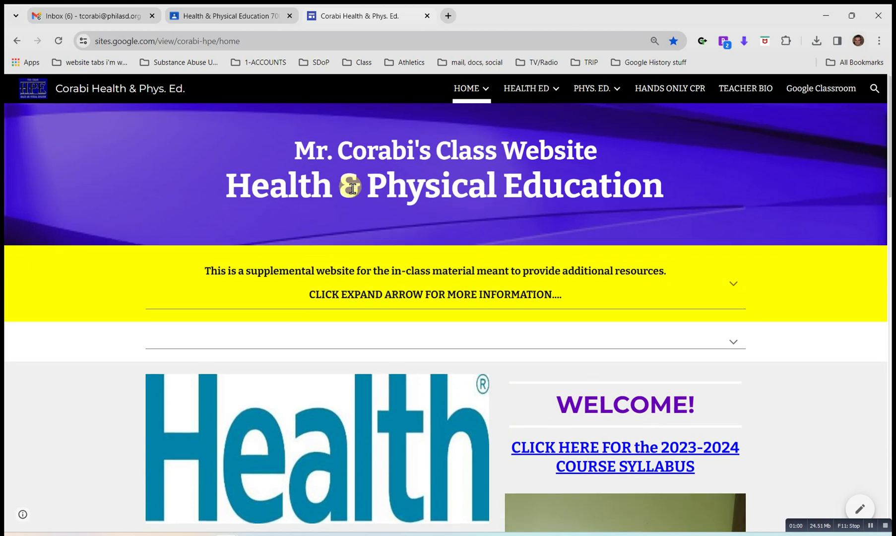
pyautogui.scroll(-2, 351, 190)
pyautogui.scroll(-3, 351, 191)
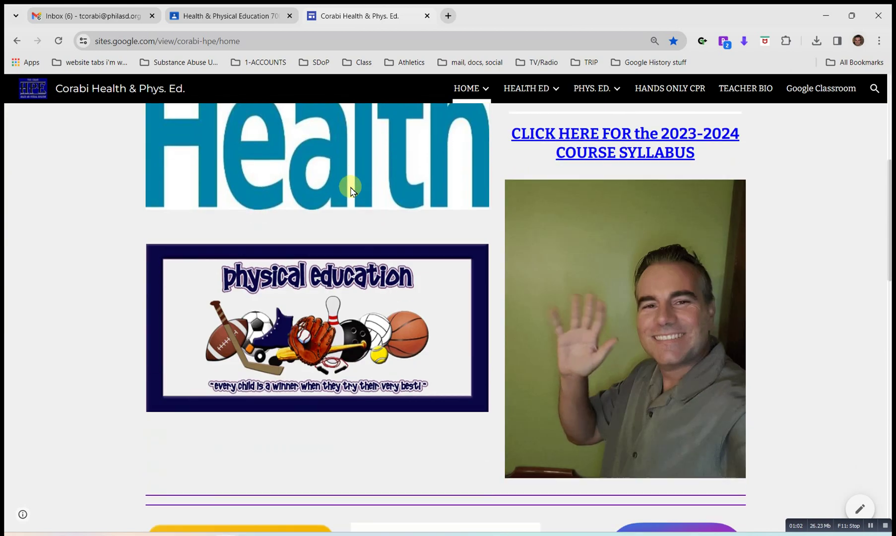
pyautogui.scroll(4, 352, 191)
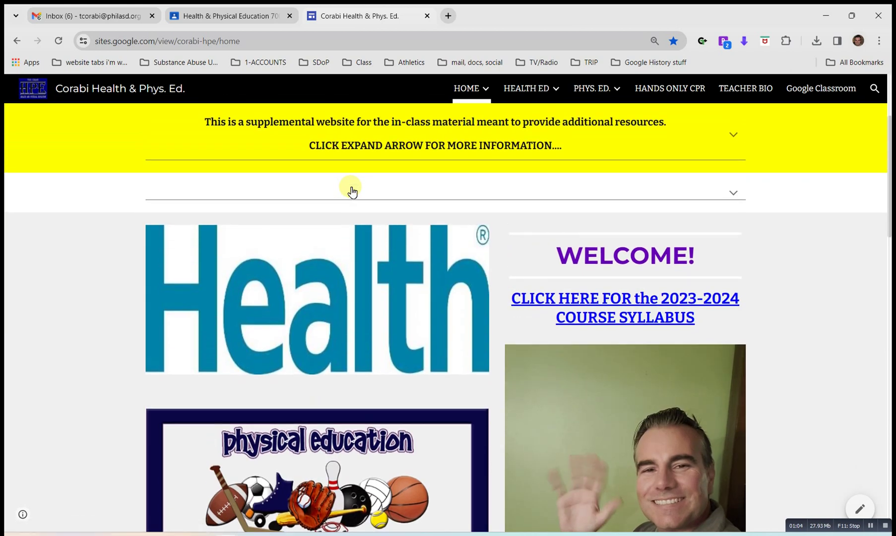
pyautogui.scroll(-1, 352, 192)
pyautogui.scroll(-2, 352, 192)
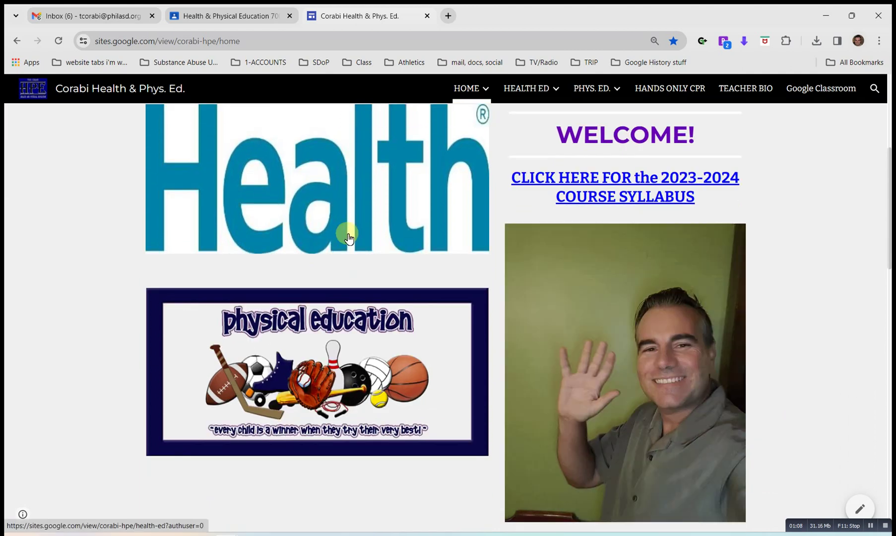
pyautogui.scroll(-1, 349, 239)
pyautogui.scroll(1, 349, 238)
pyautogui.scroll(1, 349, 238)
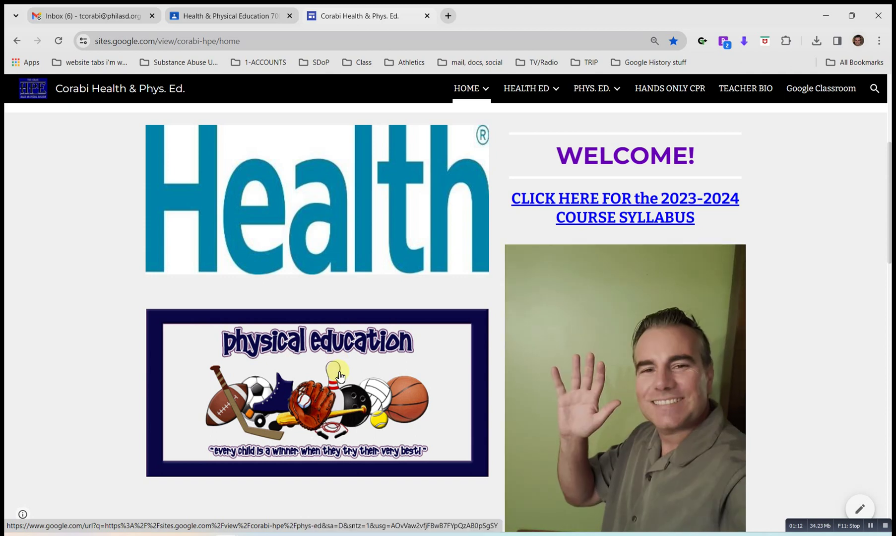
pyautogui.click(340, 376)
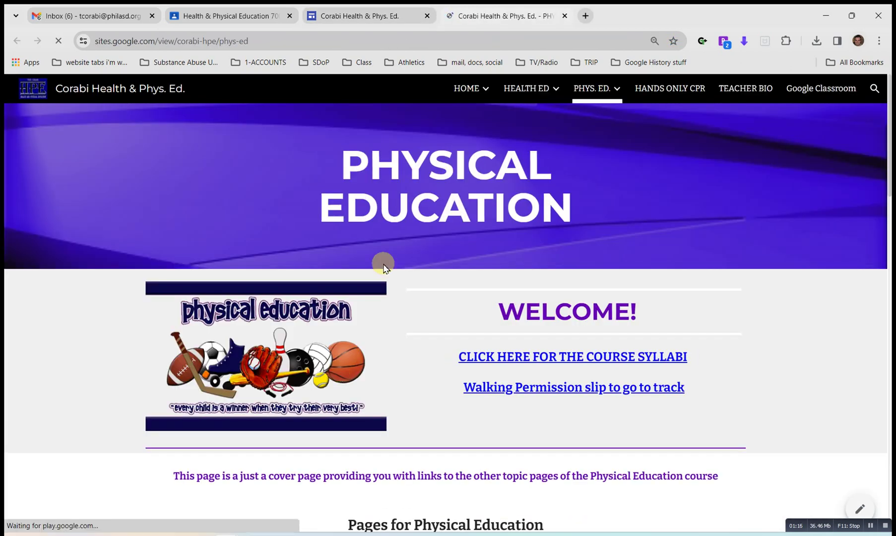
# Open the Fitness Tests link from the Physical Education page in a new tab.
pyautogui.scroll(-3, 400, 271)
pyautogui.scroll(-4, 400, 270)
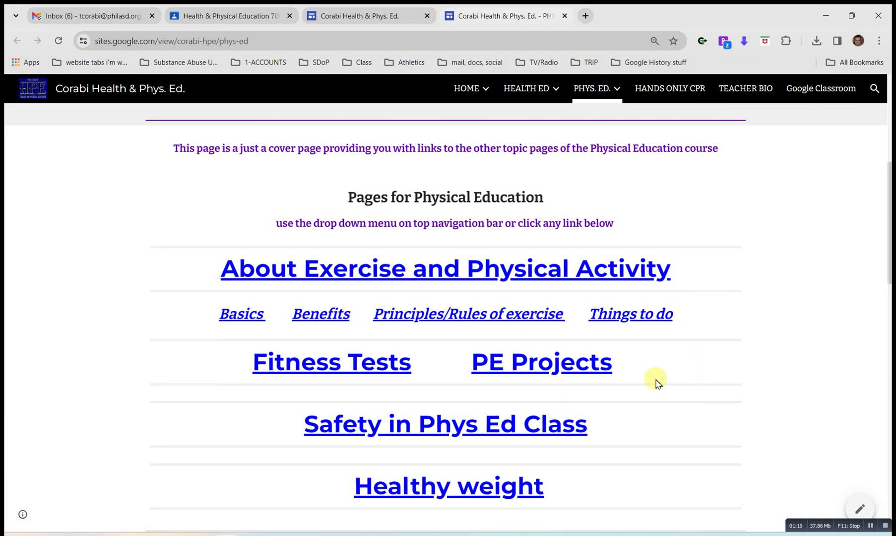
pyautogui.rightClick(318, 366)
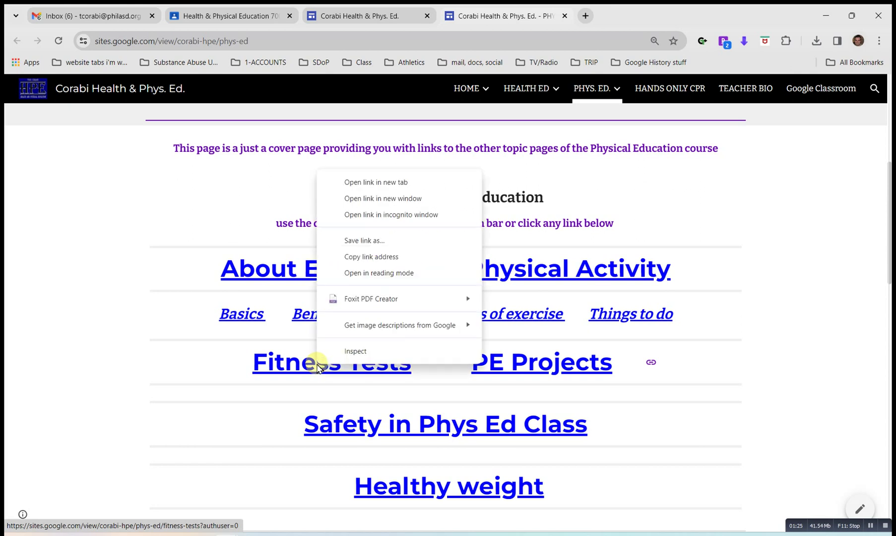
pyautogui.click(390, 182)
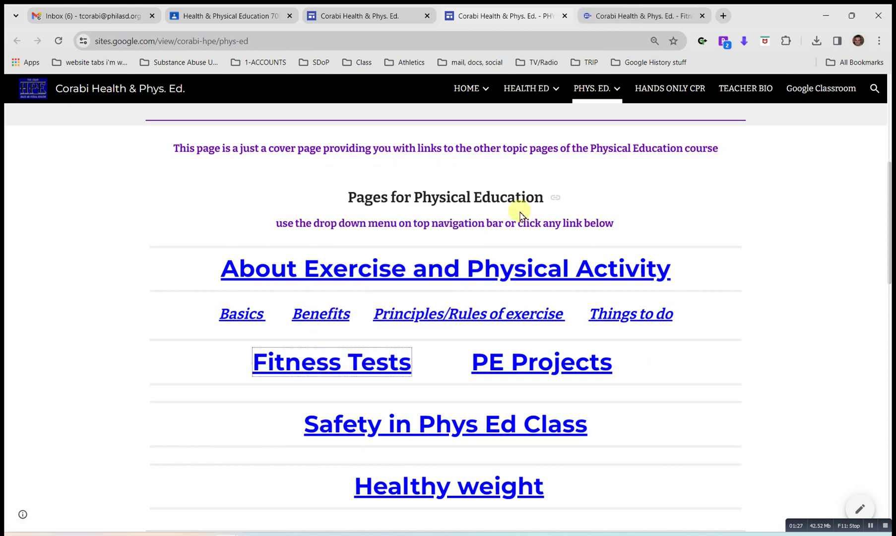
pyautogui.scroll(1, 531, 233)
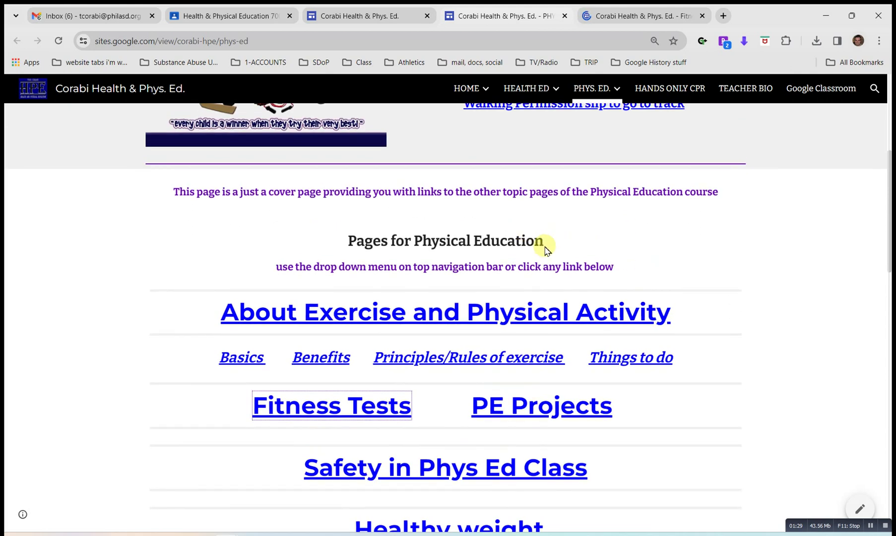
pyautogui.scroll(6, 544, 246)
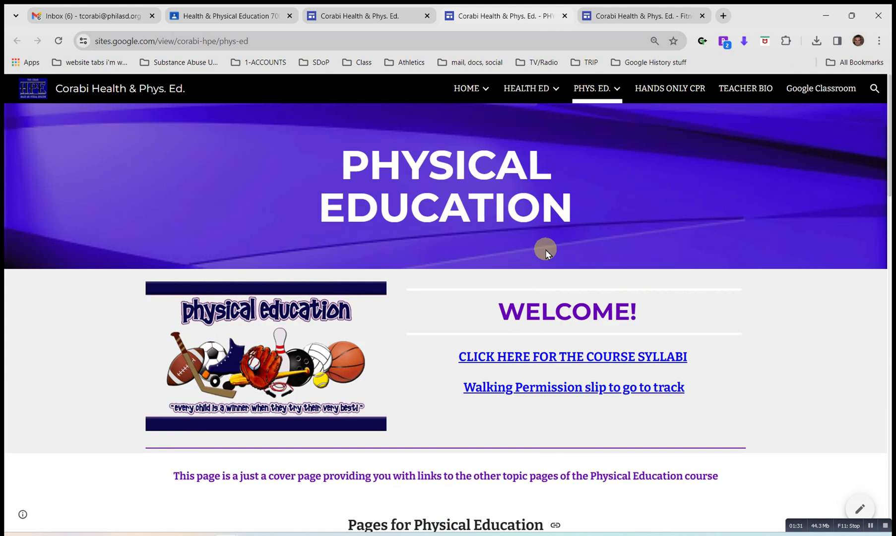
pyautogui.scroll(-1, 545, 249)
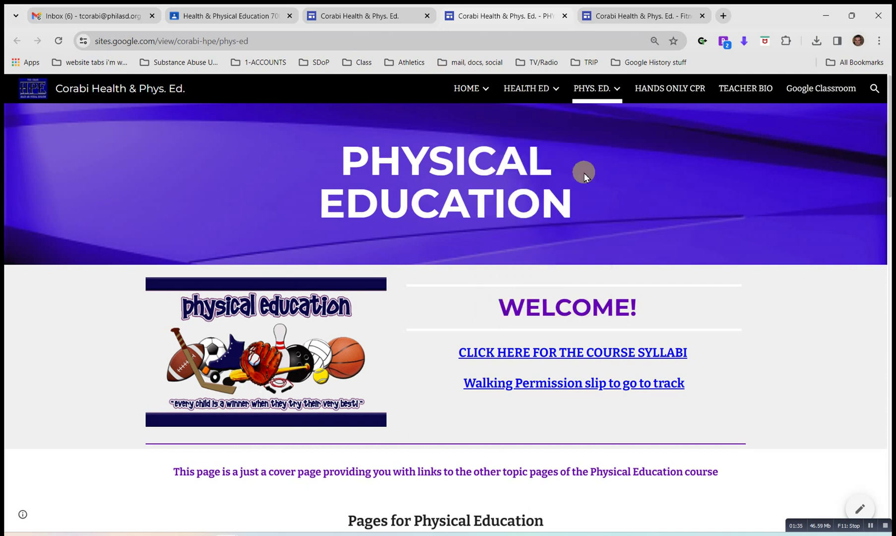
pyautogui.moveTo(619, 89)
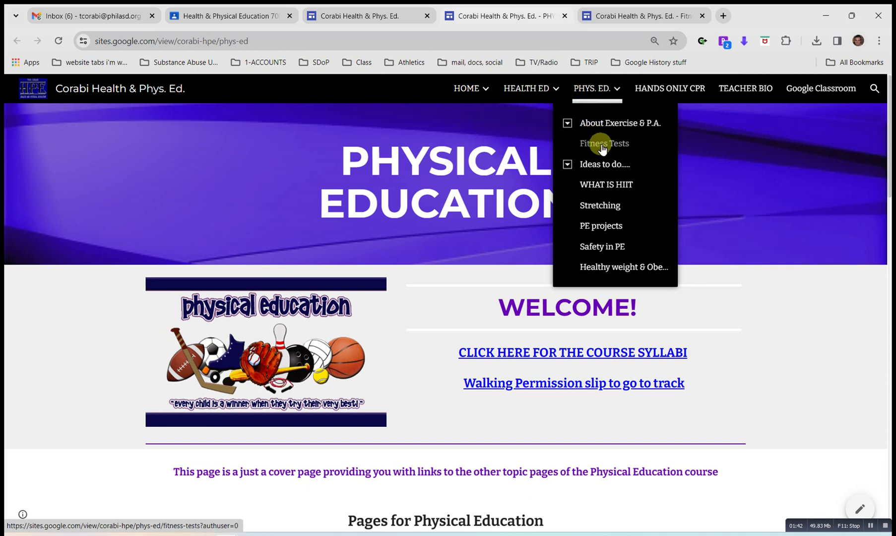
# On the Fitness Tests page, follow the 'CLICK HERE TO FIND THE FITNESS TEST FORMS' link.
pyautogui.click(627, 16)
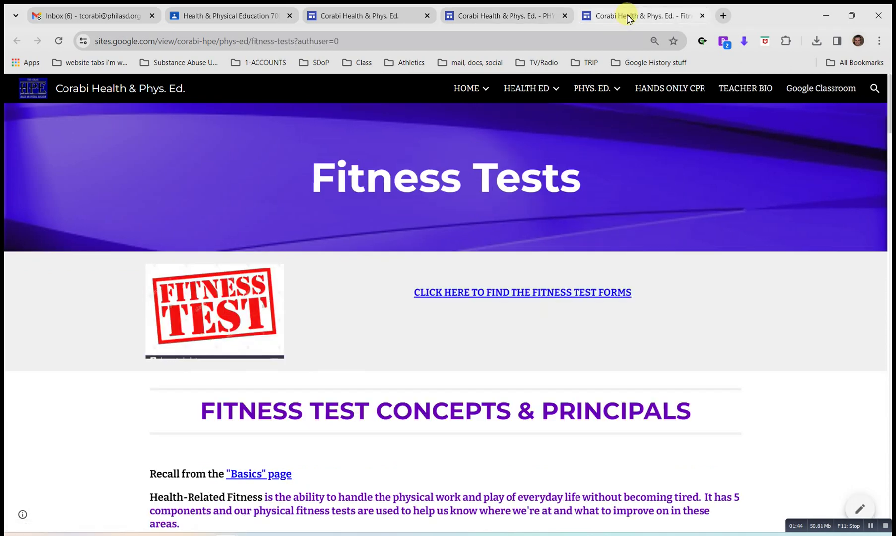
pyautogui.scroll(-1, 303, 237)
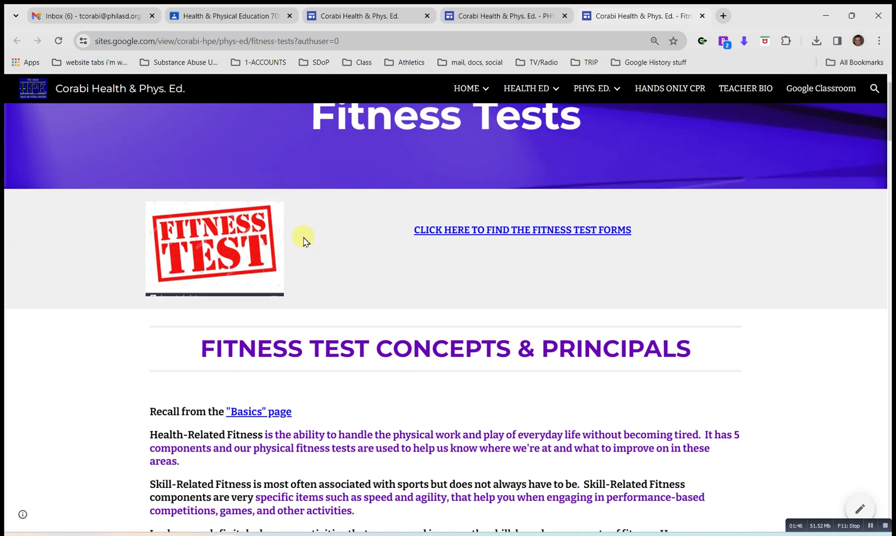
pyautogui.scroll(-2, 303, 238)
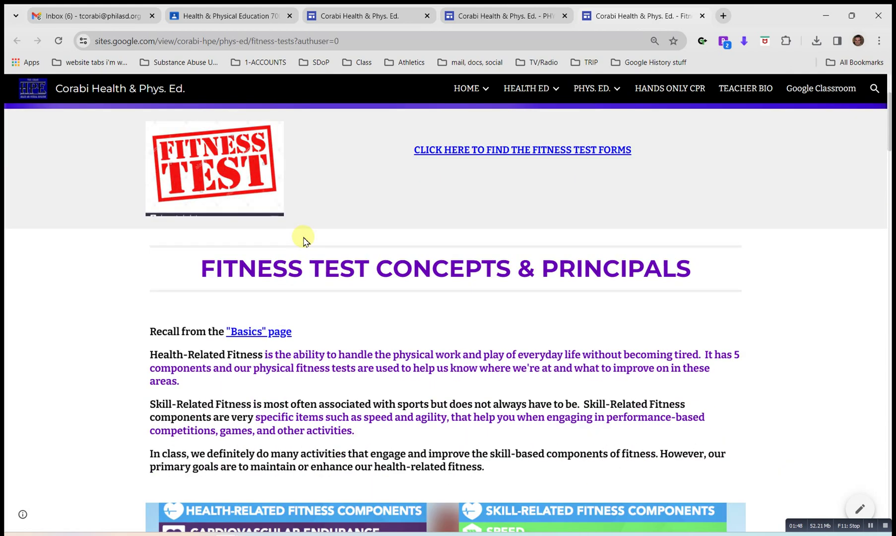
pyautogui.scroll(1, 304, 238)
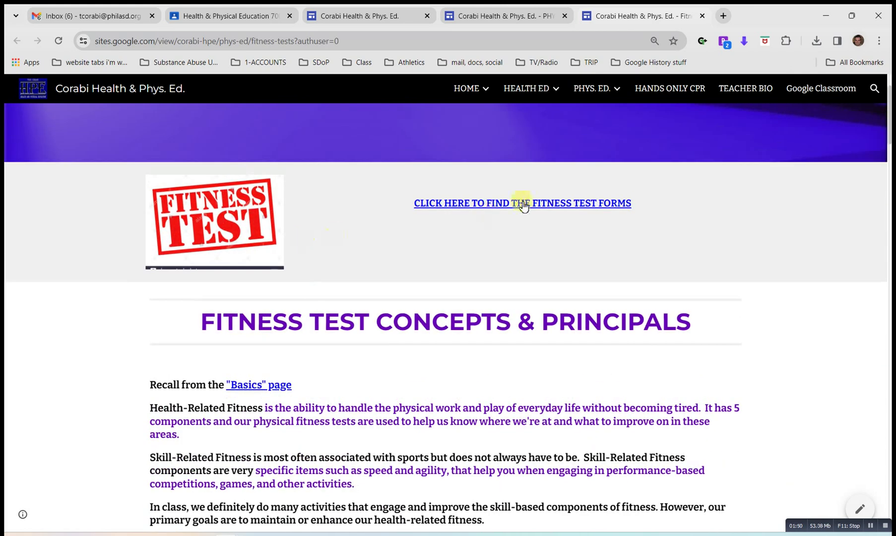
pyautogui.moveTo(404, 204); pyautogui.dragTo(628, 206)
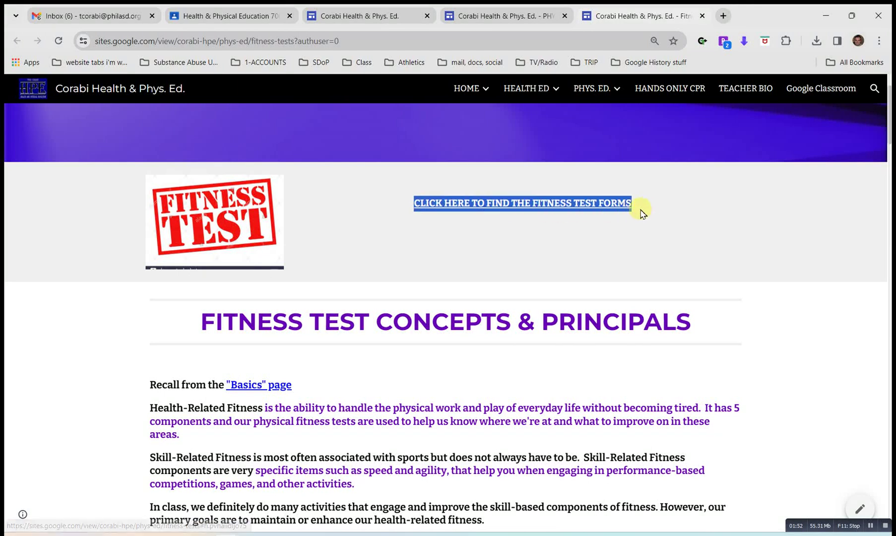
pyautogui.click(570, 249)
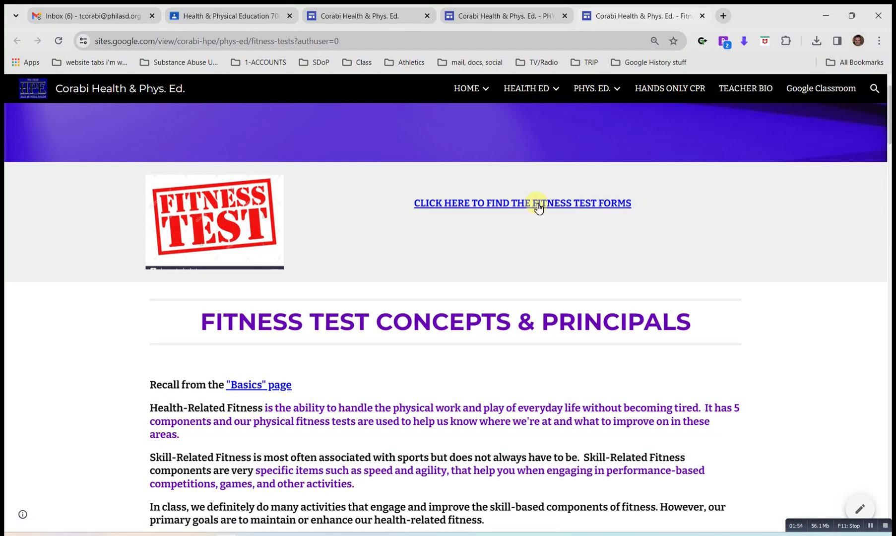
pyautogui.click(536, 204)
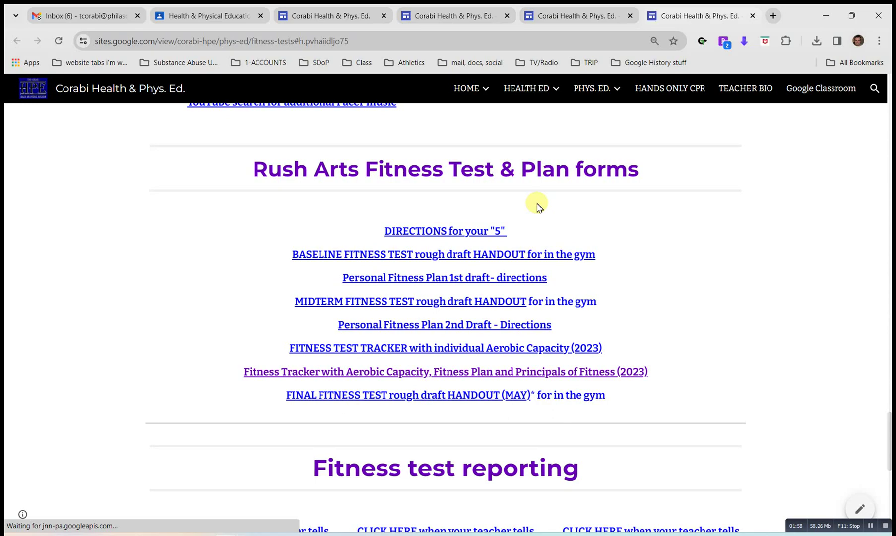
pyautogui.scroll(20, 626, 280)
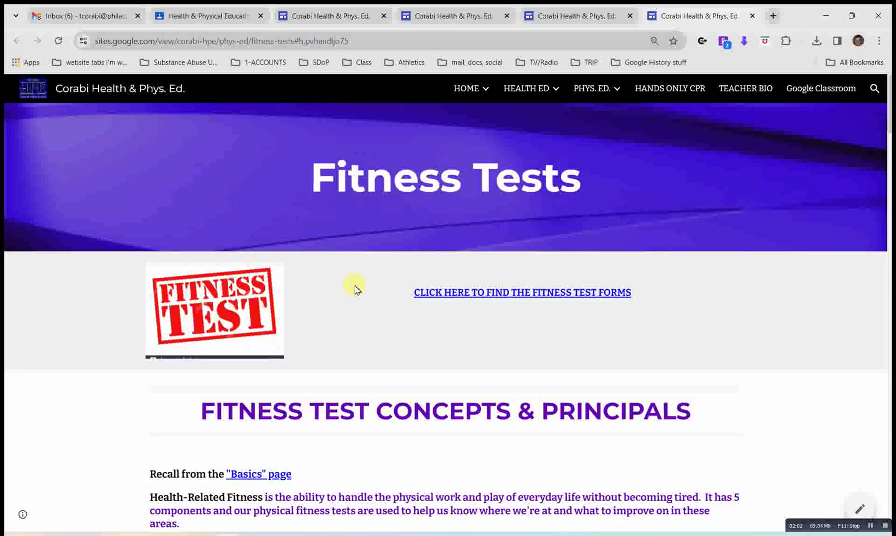
pyautogui.scroll(-2, 355, 289)
pyautogui.scroll(-2, 354, 289)
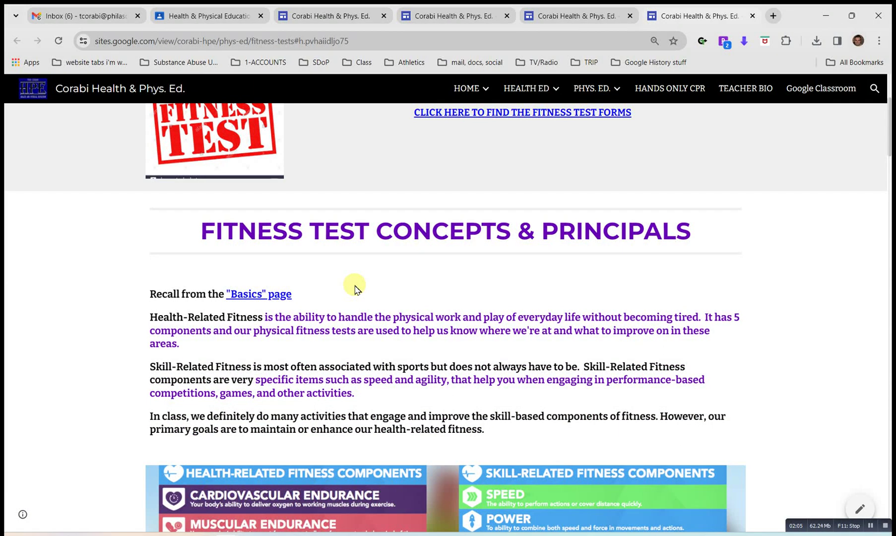
pyautogui.scroll(-2, 354, 290)
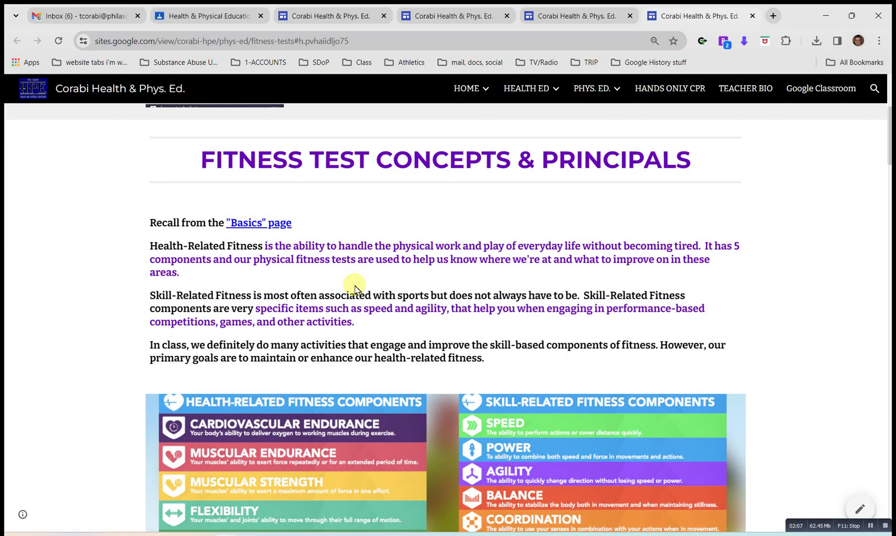
pyautogui.scroll(-2, 355, 290)
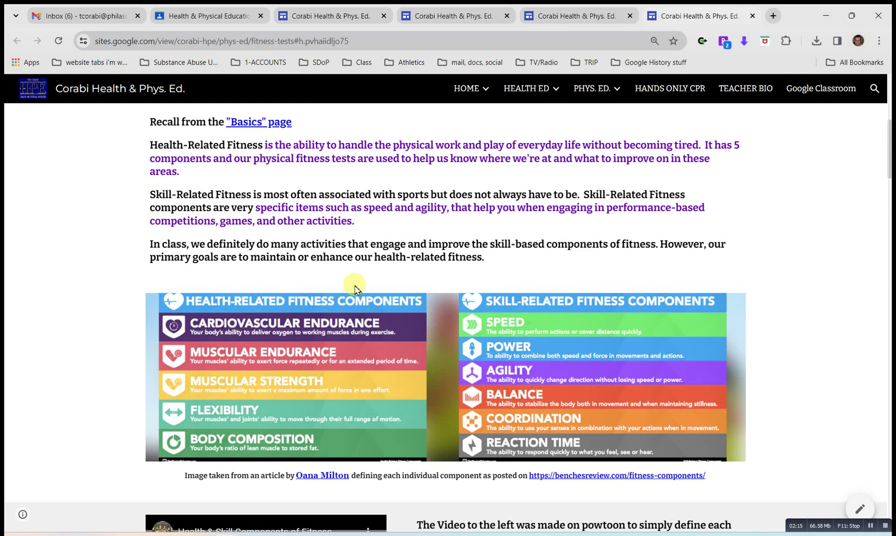
pyautogui.scroll(-1, 355, 288)
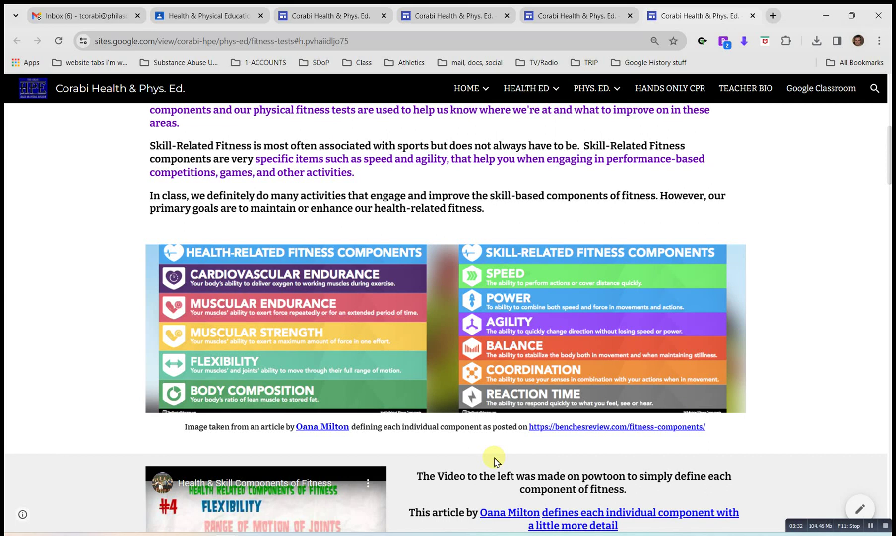
pyautogui.scroll(4, 492, 446)
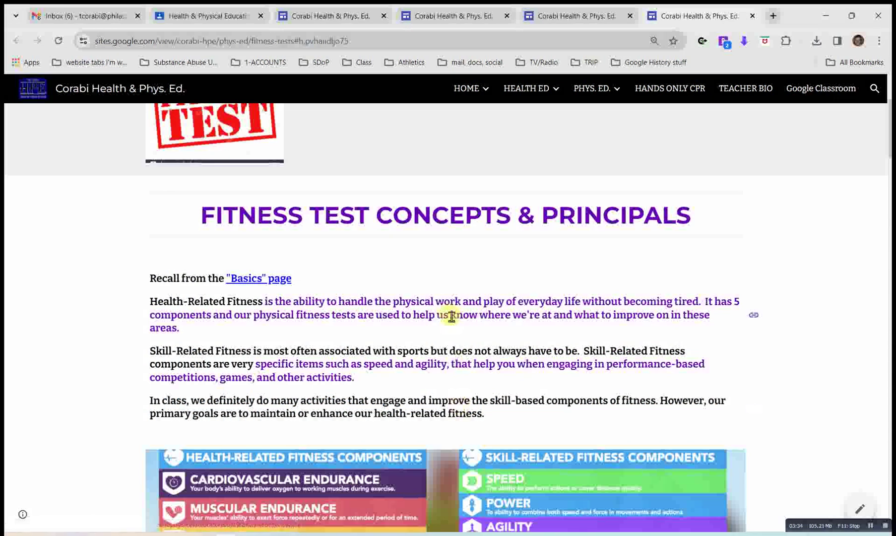
pyautogui.scroll(-6, 451, 317)
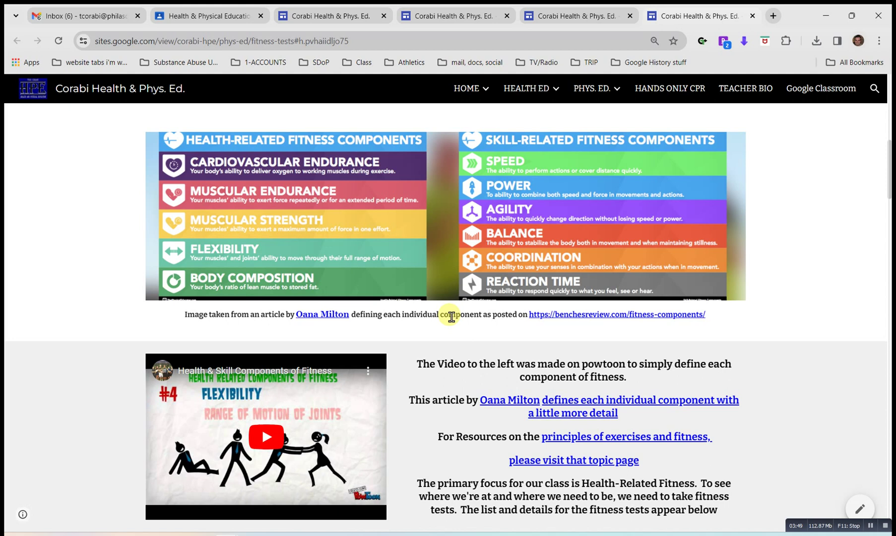
pyautogui.scroll(-1, 452, 317)
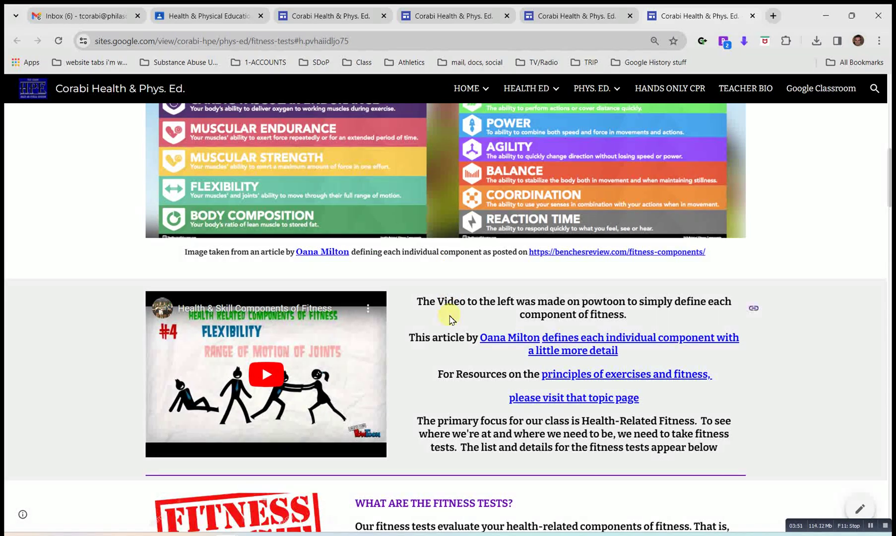
pyautogui.scroll(-1, 449, 318)
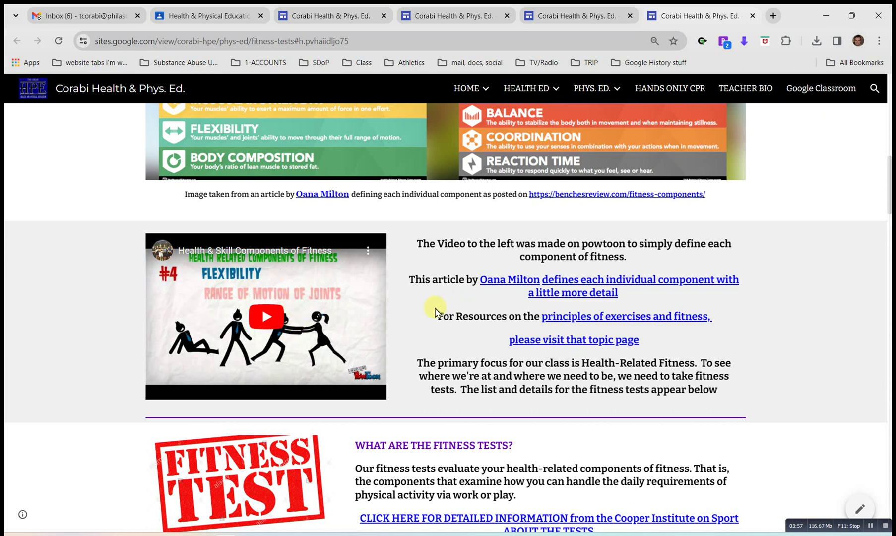
pyautogui.scroll(-1, 435, 312)
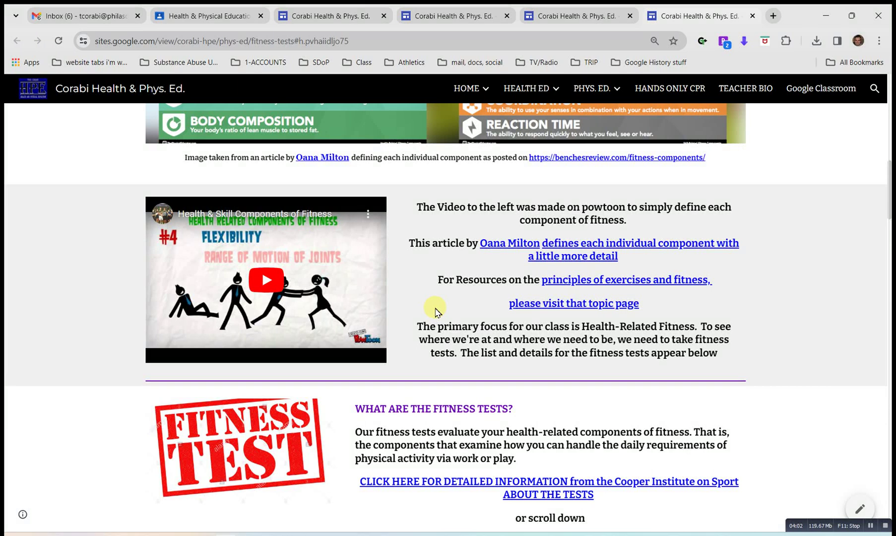
pyautogui.scroll(-4, 435, 311)
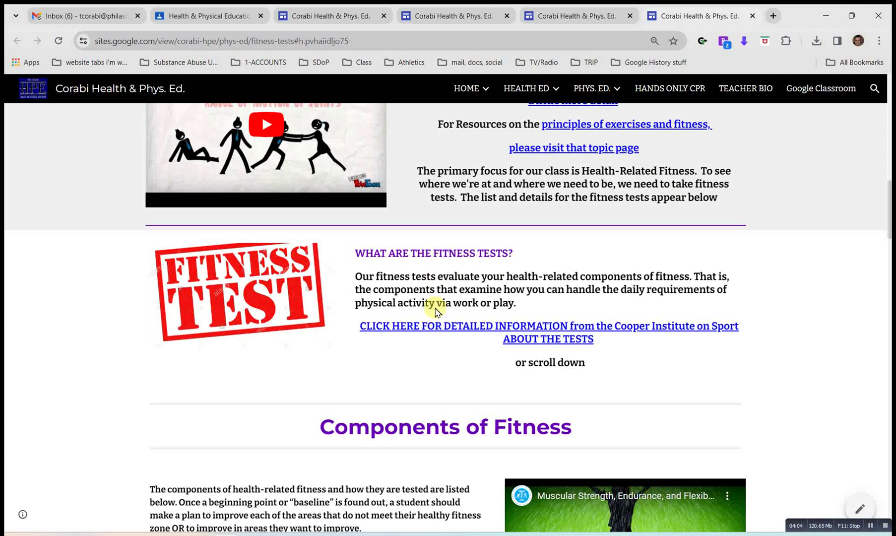
pyautogui.scroll(-1, 435, 312)
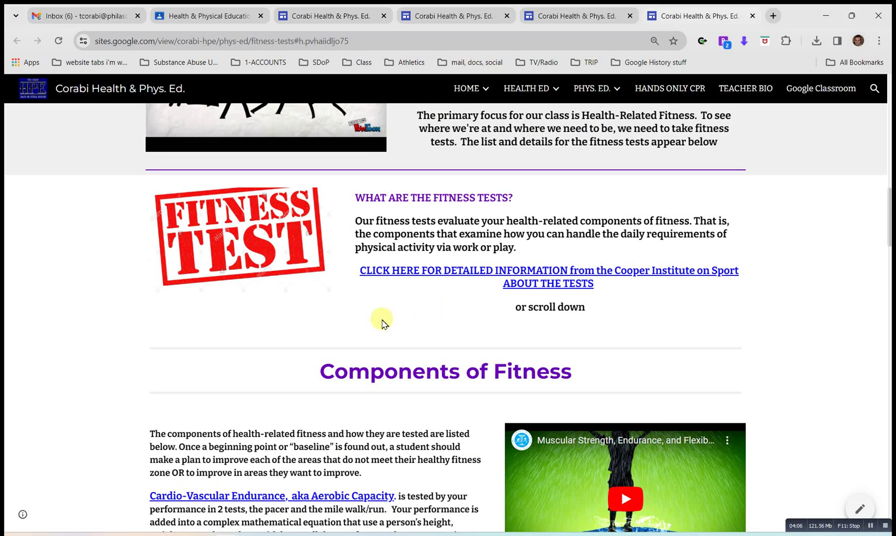
pyautogui.scroll(-1, 381, 320)
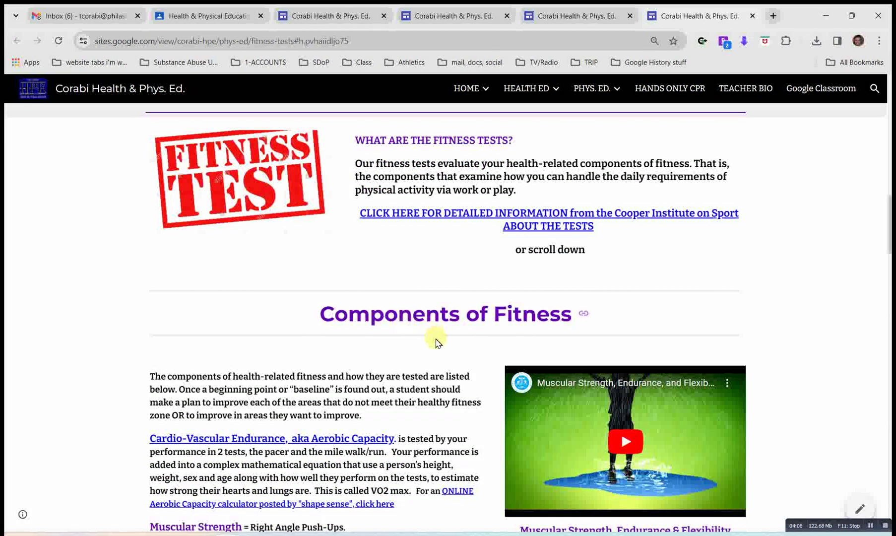
pyautogui.scroll(-1, 436, 353)
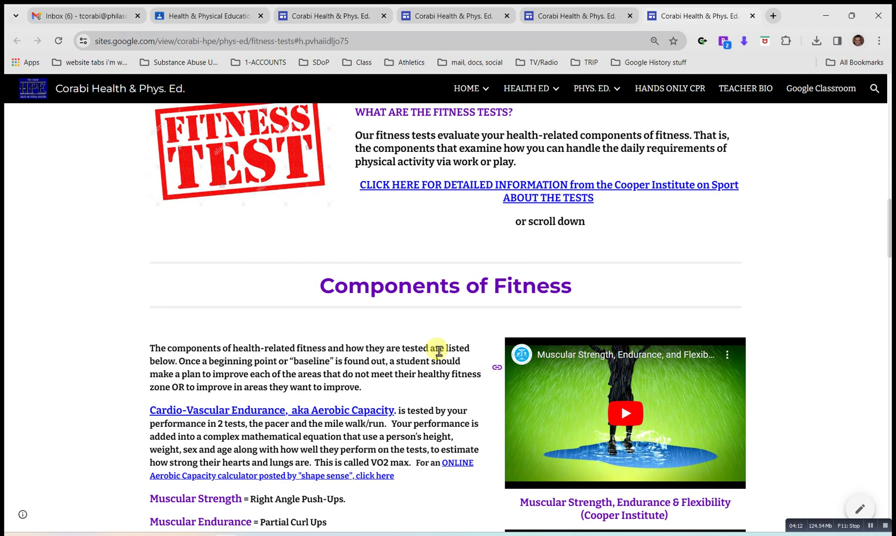
pyautogui.scroll(1, 438, 351)
pyautogui.scroll(-2, 437, 353)
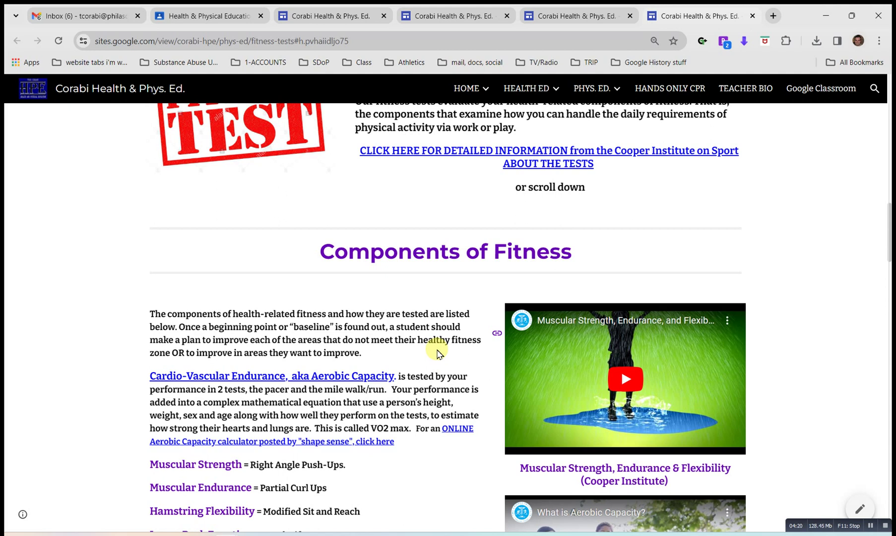
pyautogui.scroll(-1, 436, 352)
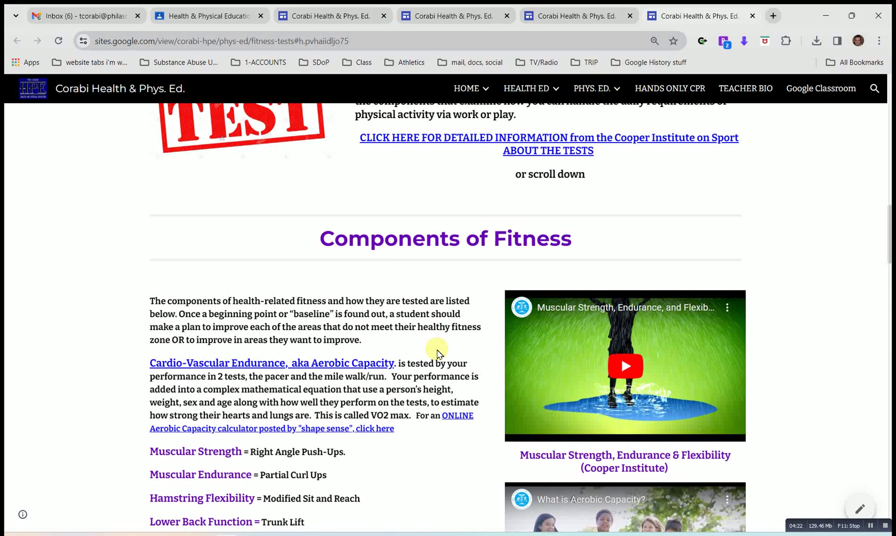
pyautogui.scroll(-3, 437, 353)
pyautogui.scroll(2, 436, 350)
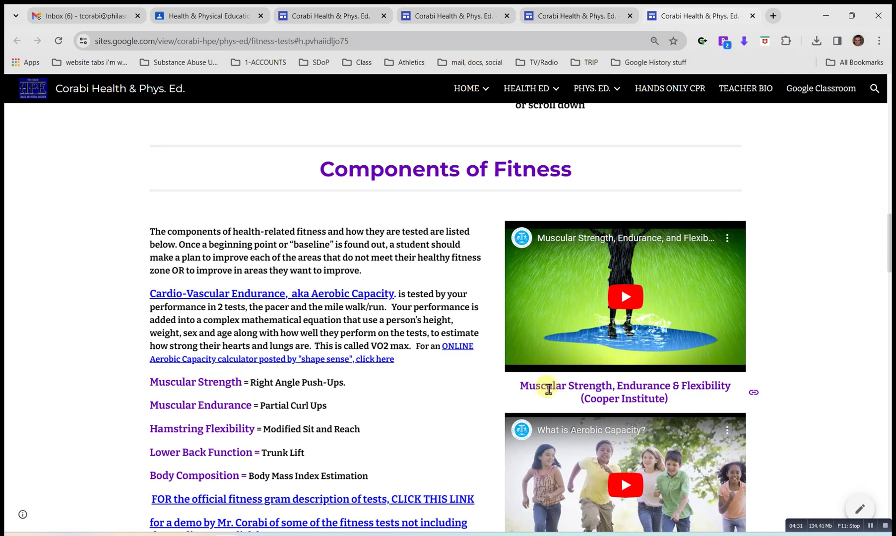
pyautogui.scroll(-2, 495, 350)
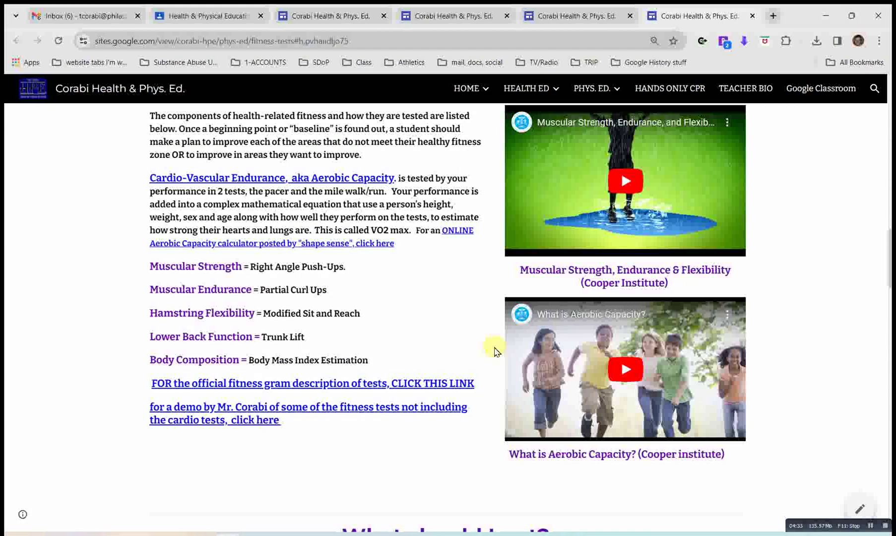
pyautogui.scroll(1, 494, 350)
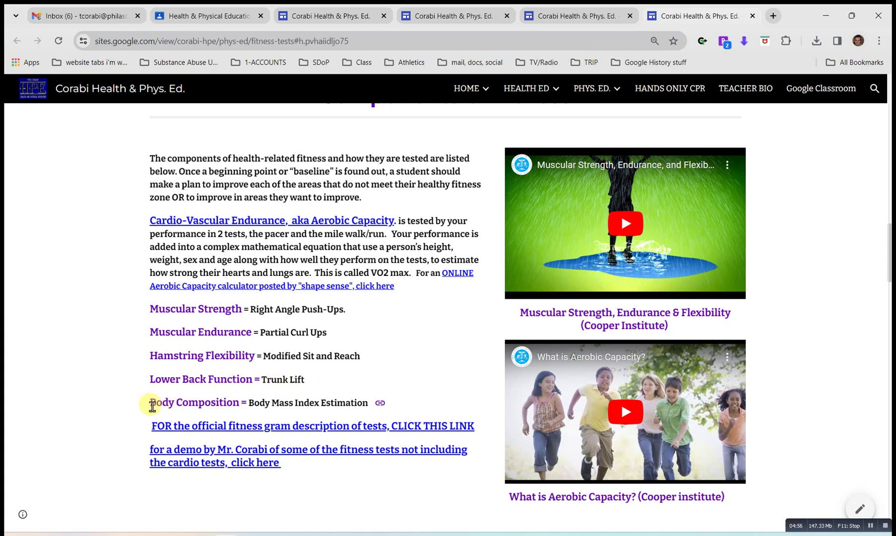
pyautogui.moveTo(149, 404); pyautogui.dragTo(365, 404)
pyautogui.click(365, 405)
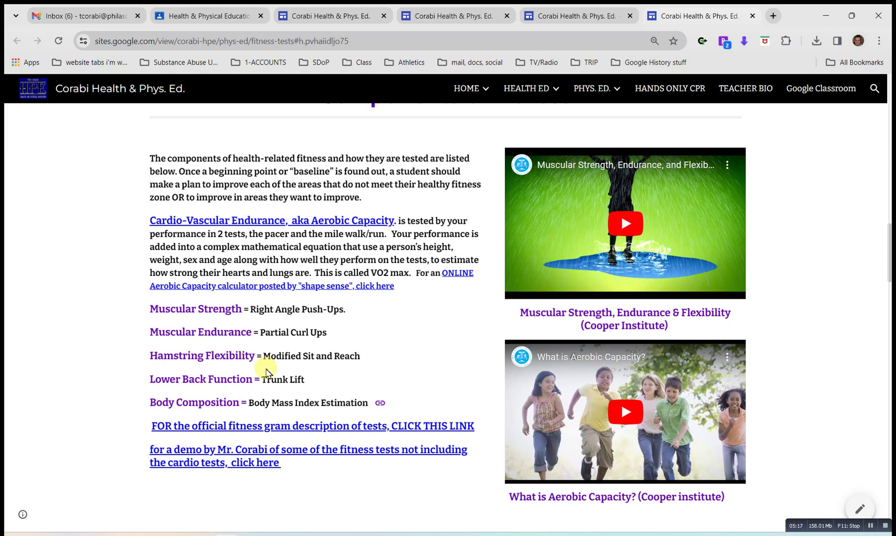
pyautogui.scroll(1, 266, 372)
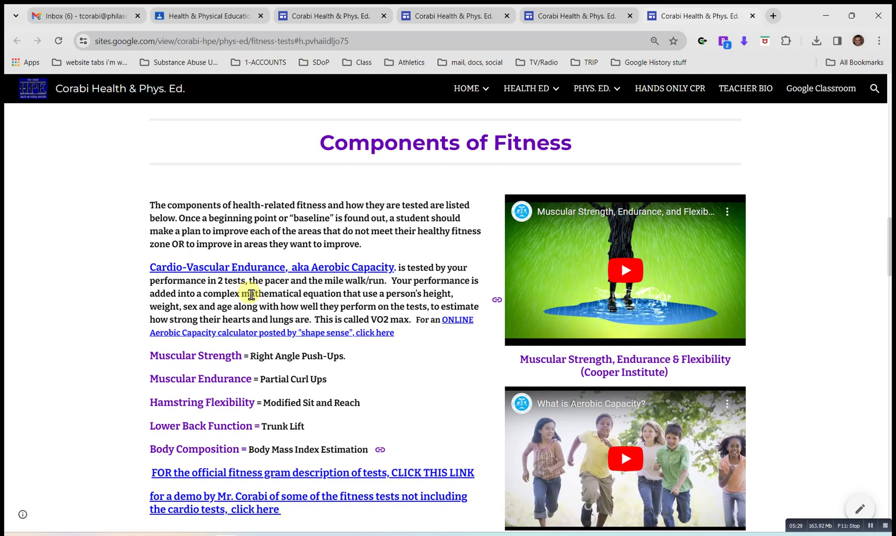
pyautogui.scroll(-2, 252, 294)
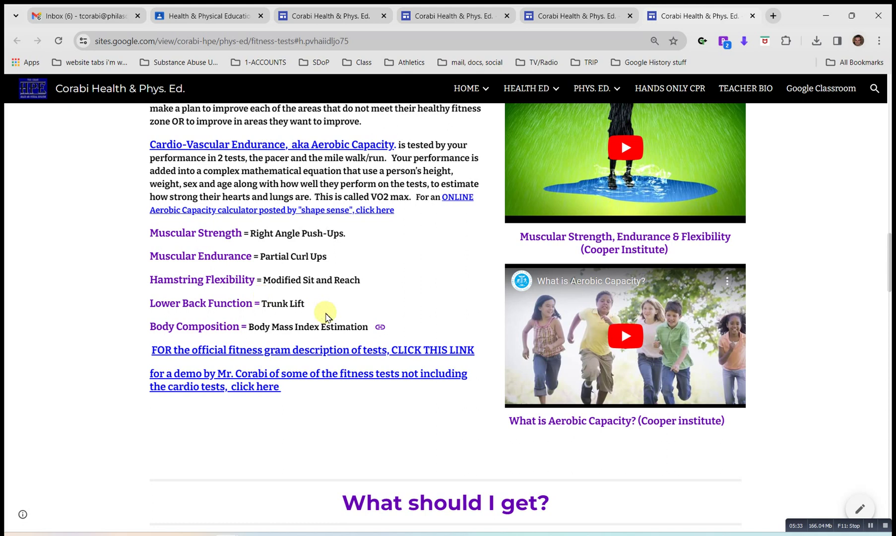
pyautogui.scroll(-3, 326, 314)
pyautogui.scroll(-2, 326, 315)
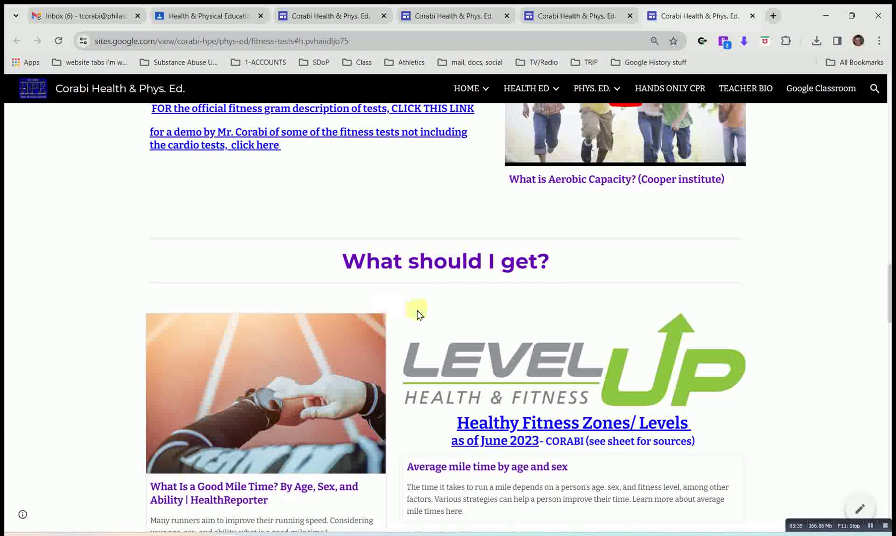
pyautogui.scroll(5, 391, 305)
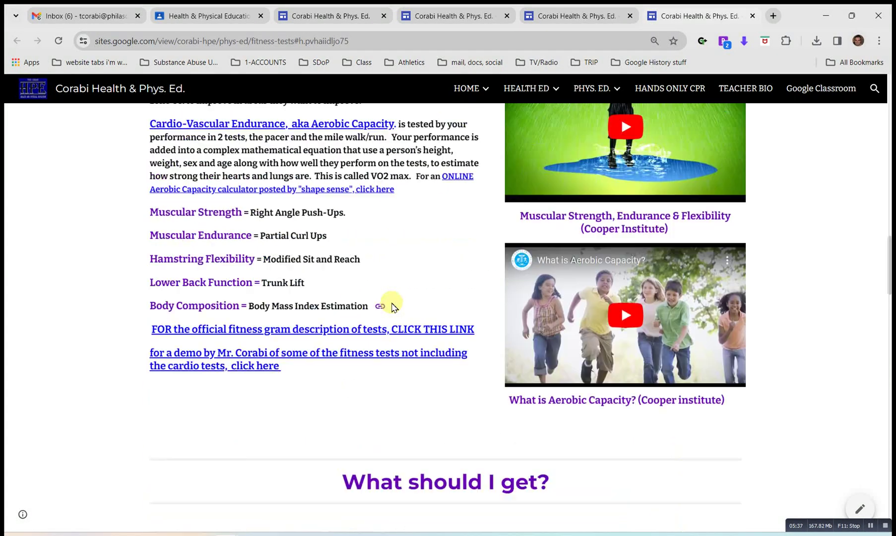
pyautogui.scroll(1, 391, 305)
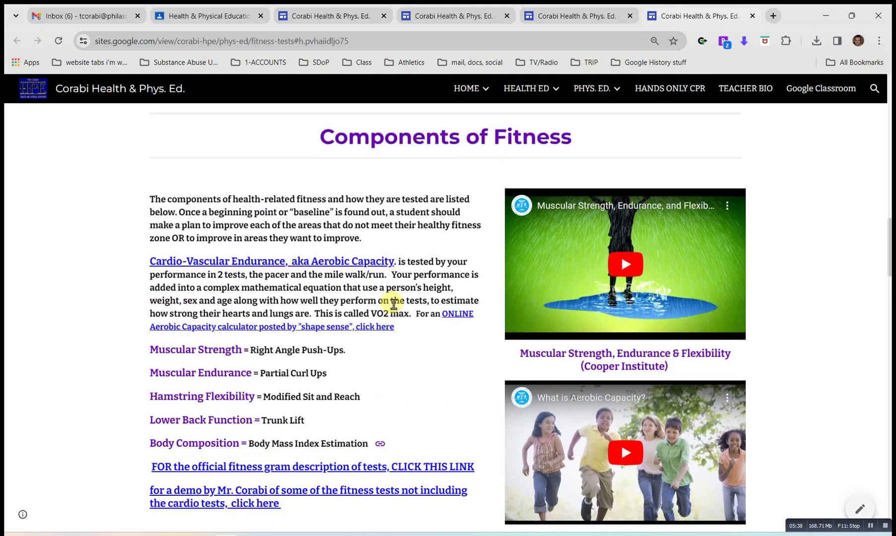
pyautogui.scroll(4, 394, 304)
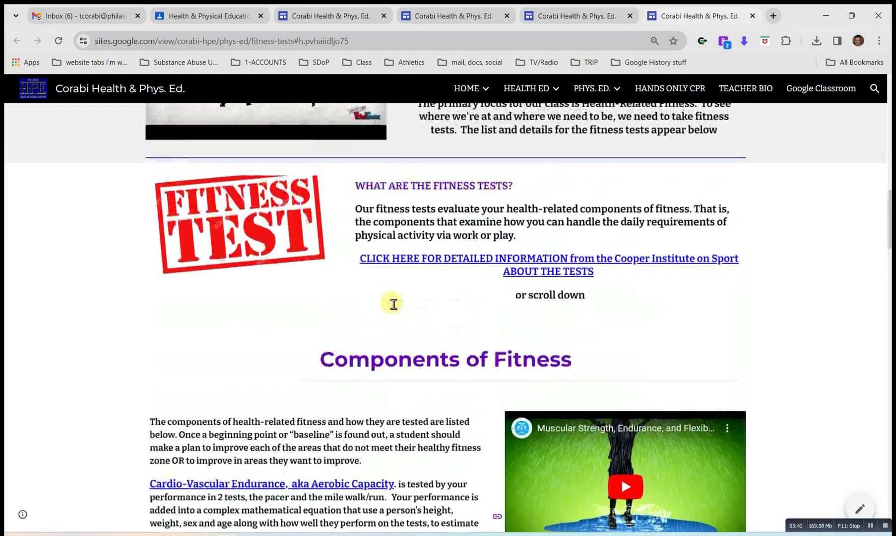
pyautogui.scroll(-2, 437, 431)
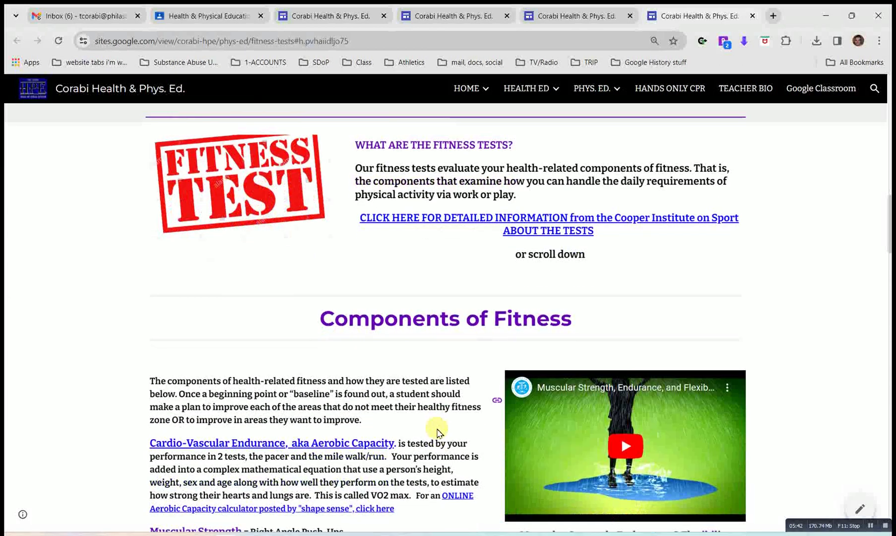
pyautogui.scroll(-2, 437, 433)
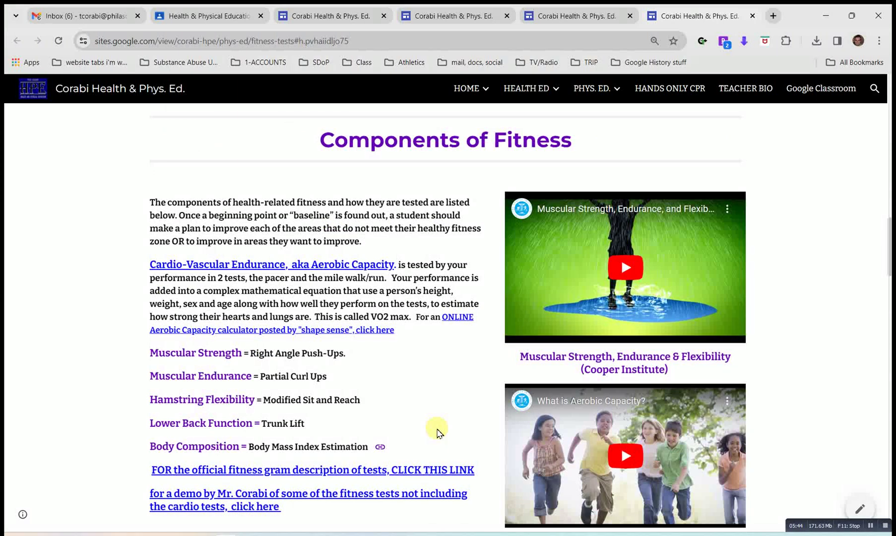
pyautogui.scroll(-5, 438, 432)
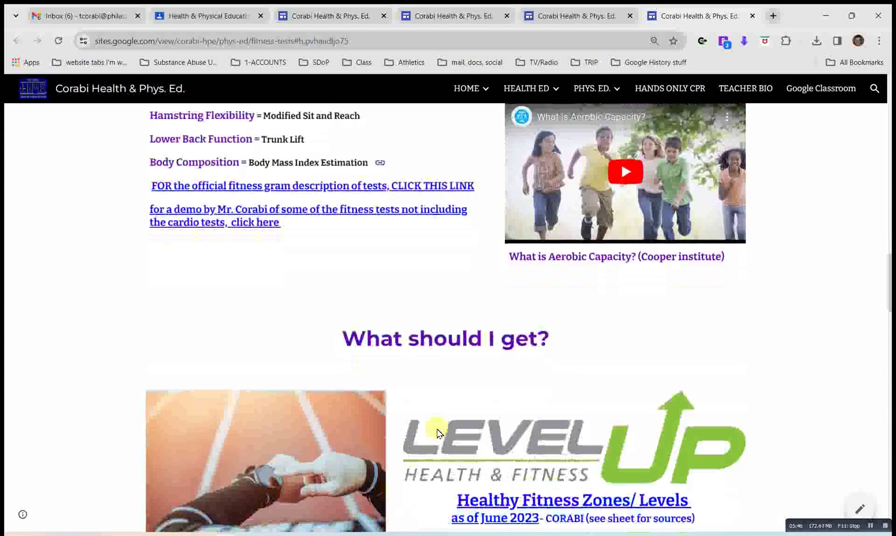
pyautogui.scroll(-1, 437, 431)
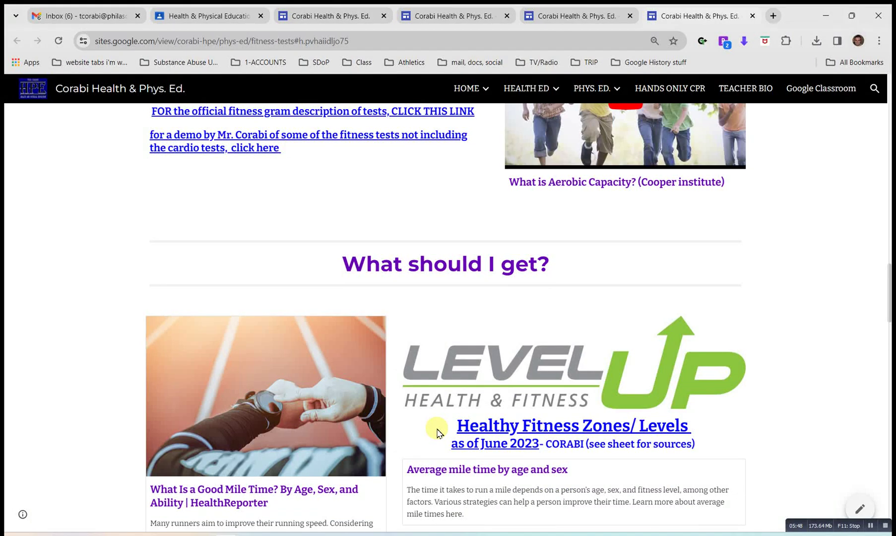
pyautogui.scroll(-2, 437, 432)
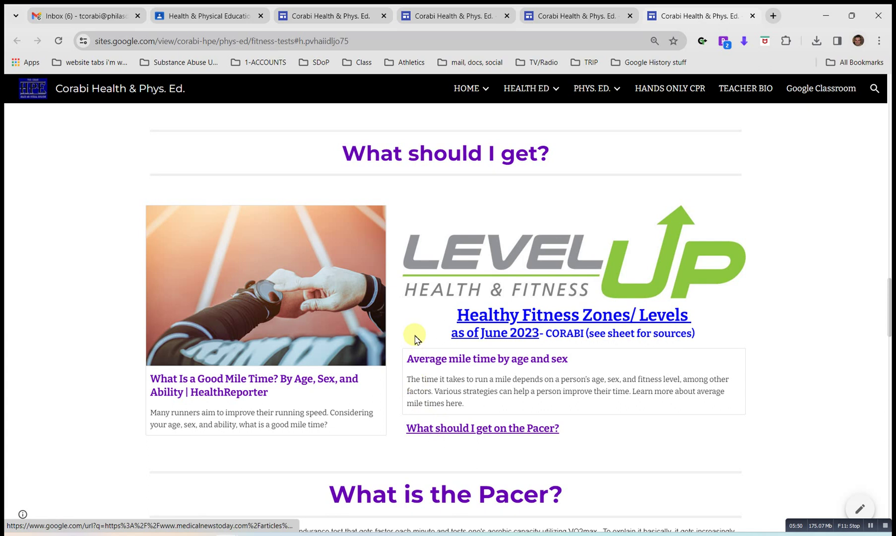
pyautogui.scroll(-1, 411, 328)
pyautogui.scroll(2, 412, 323)
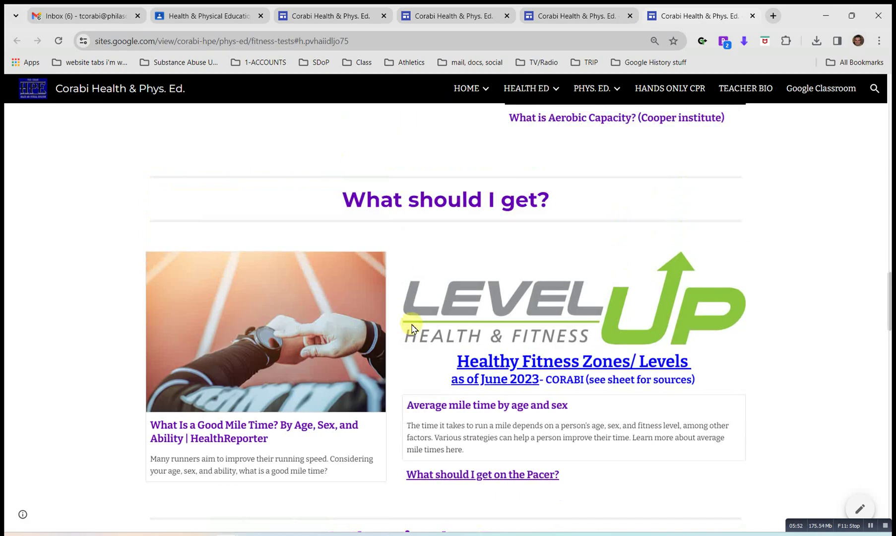
pyautogui.scroll(-2, 462, 233)
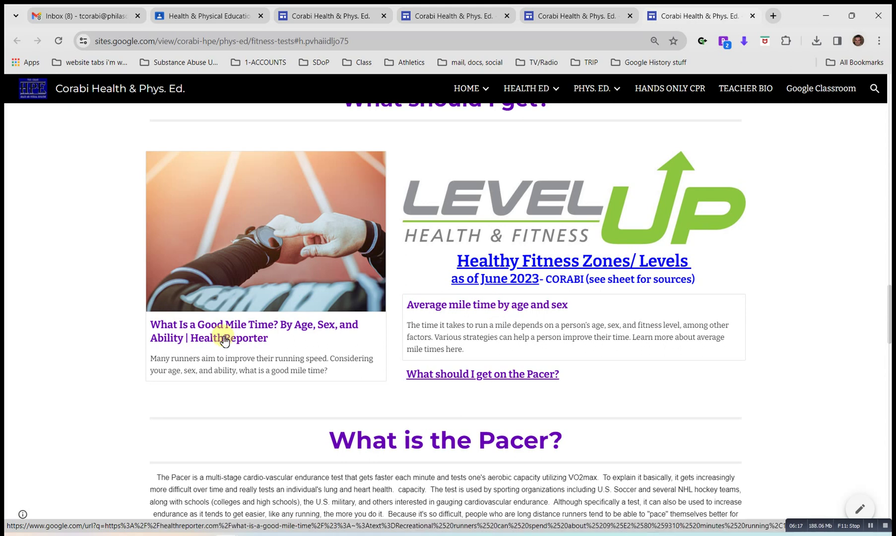
pyautogui.scroll(-1, 224, 341)
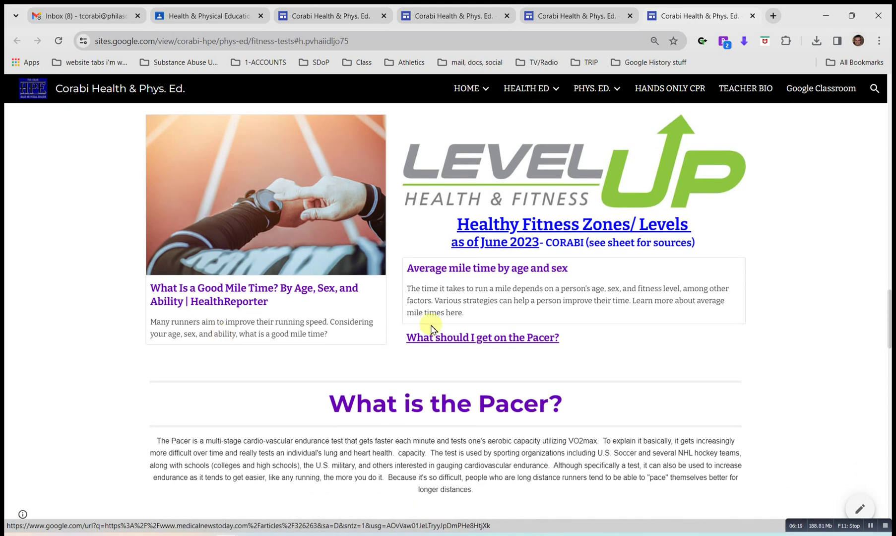
pyautogui.scroll(-2, 400, 316)
pyautogui.scroll(-4, 400, 318)
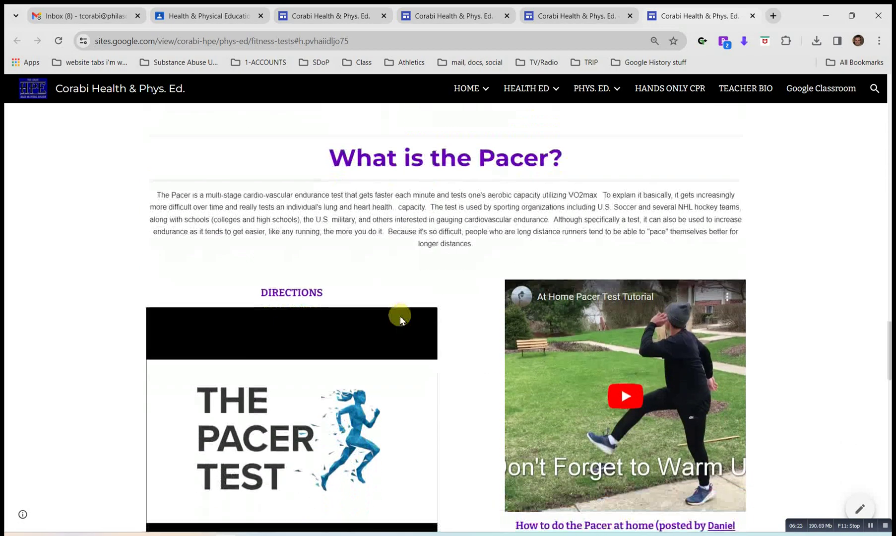
pyautogui.scroll(-7, 466, 350)
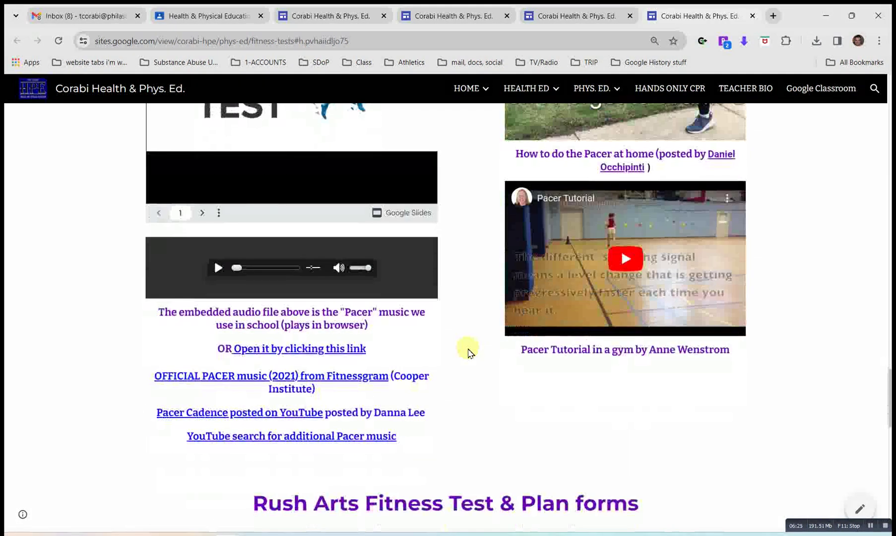
pyautogui.scroll(-3, 468, 351)
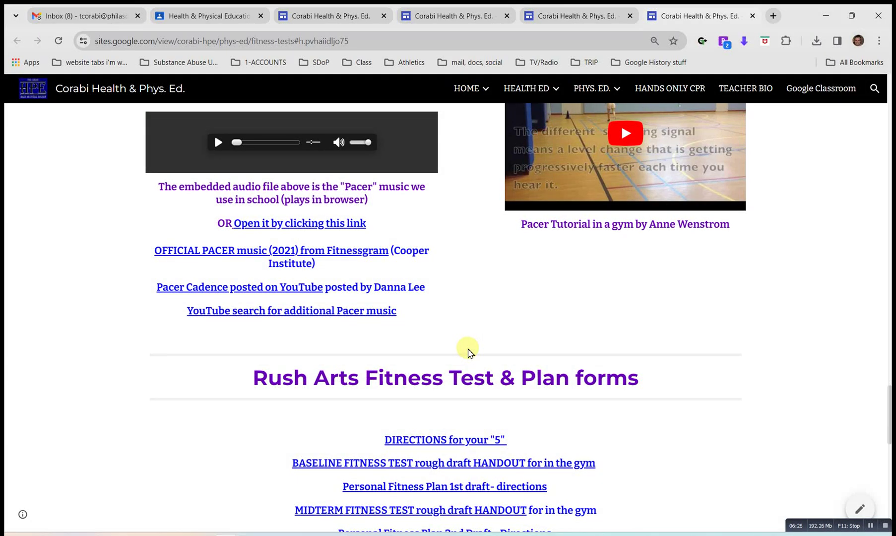
pyautogui.scroll(3, 468, 350)
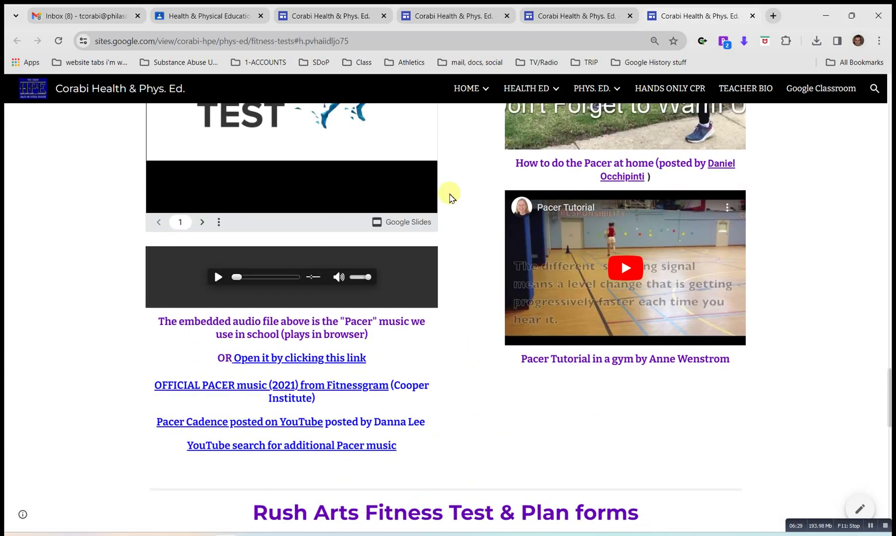
pyautogui.scroll(-4, 450, 196)
pyautogui.scroll(-4, 450, 196)
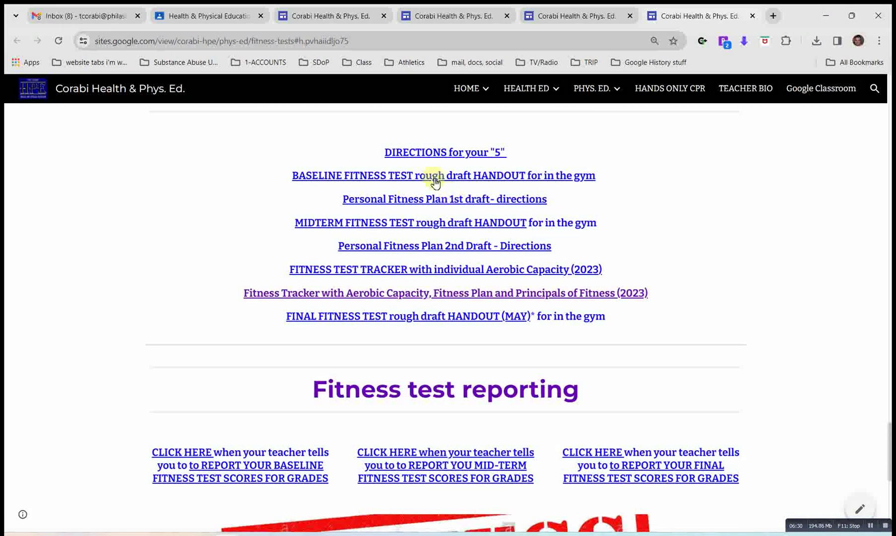
pyautogui.moveTo(320, 144); pyautogui.dragTo(662, 344)
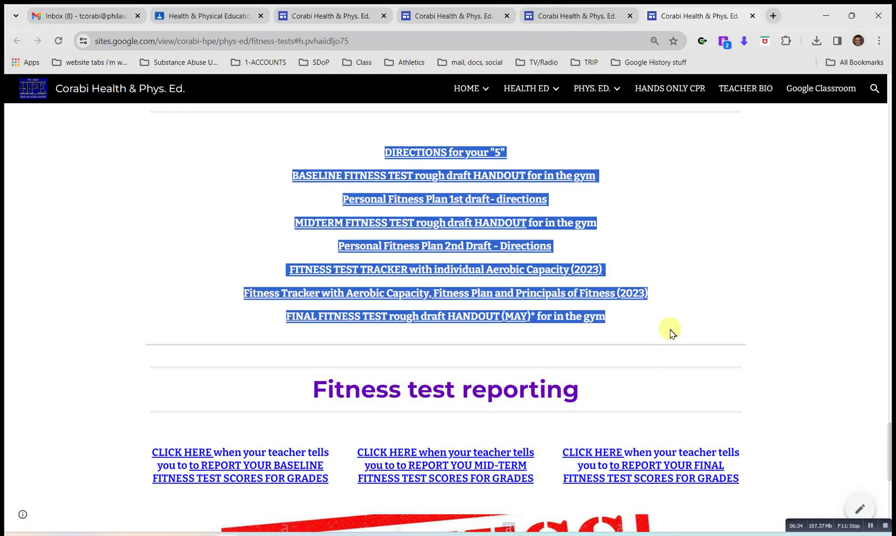
pyautogui.click(655, 329)
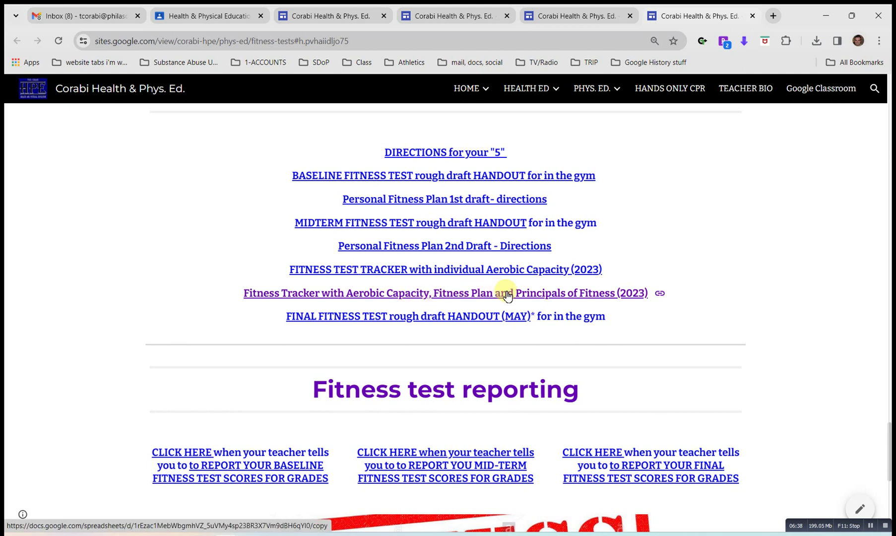
pyautogui.moveTo(270, 268); pyautogui.dragTo(626, 278)
pyautogui.click(626, 278)
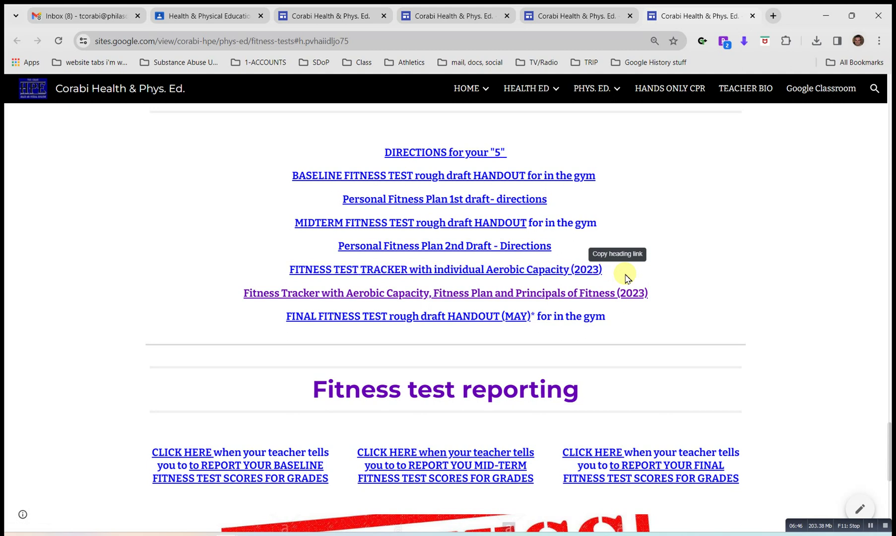
pyautogui.scroll(-3, 626, 277)
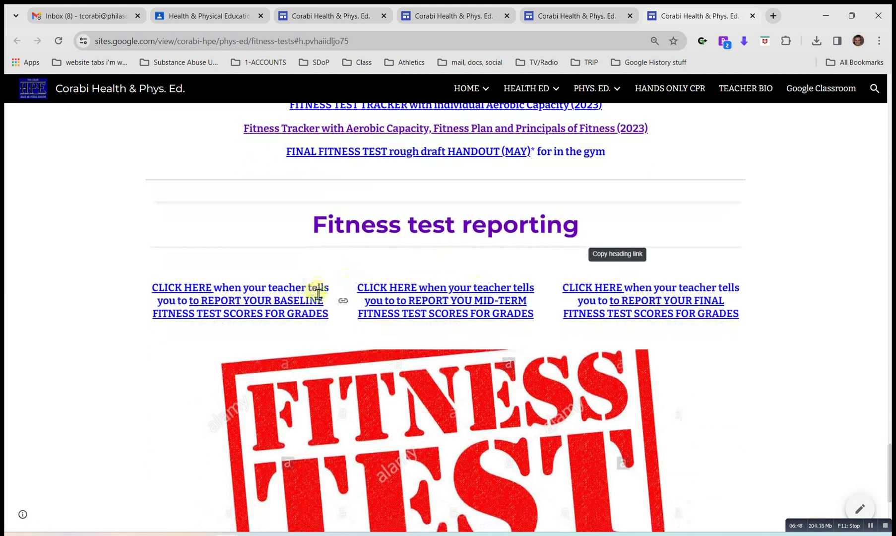
pyautogui.scroll(20, 631, 291)
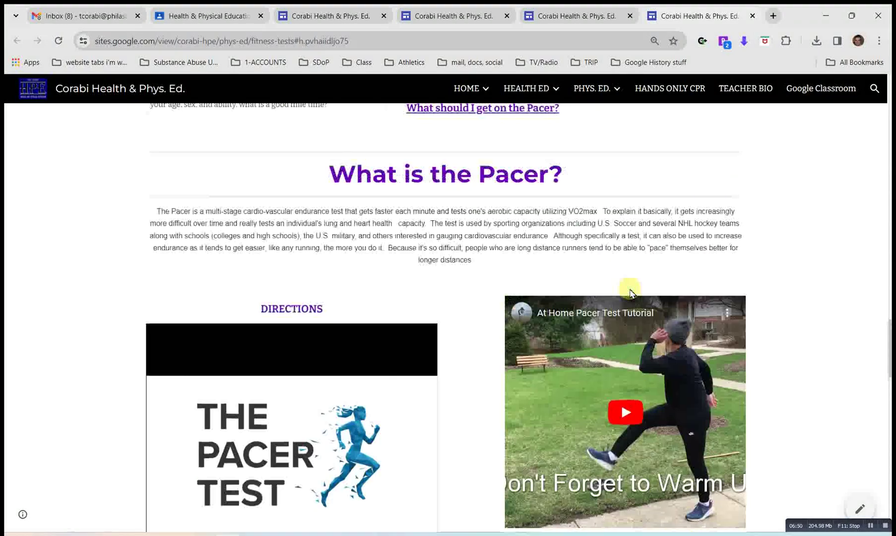
pyautogui.scroll(10, 630, 293)
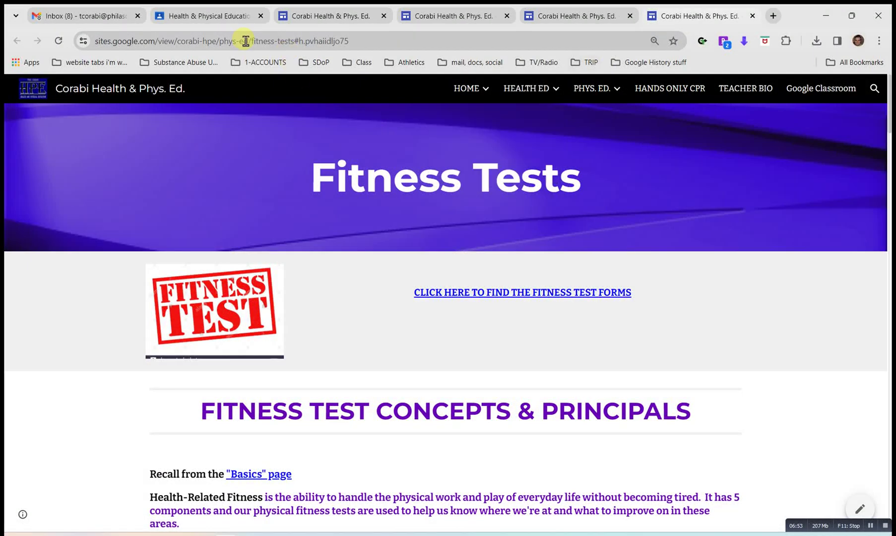
# Back in the class stream, open the personal fitness tracker spreadsheet link from the Jan 17 post.
pyautogui.click(206, 18)
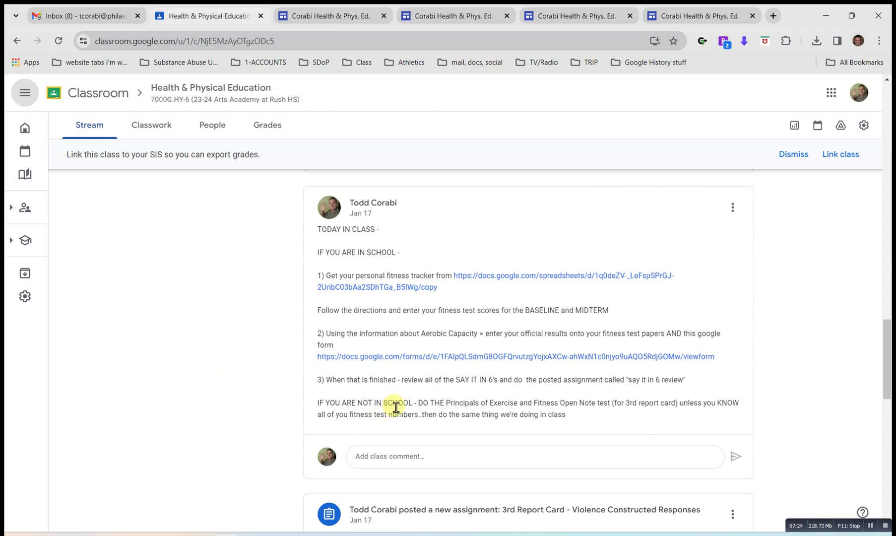
pyautogui.click(498, 281)
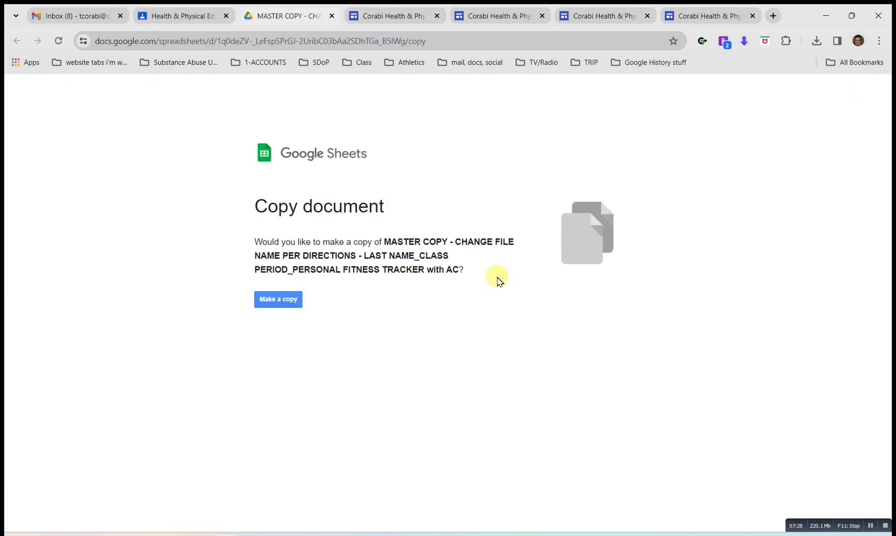
# Make a personal copy of the tracker and fill the row 4 rename instruction (A4:K4) yellow.
pyautogui.click(283, 302)
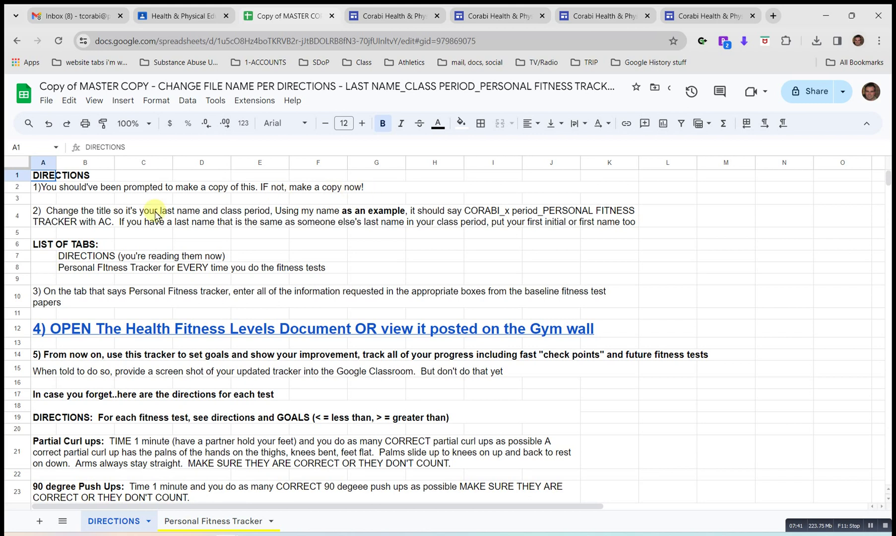
pyautogui.click(58, 220)
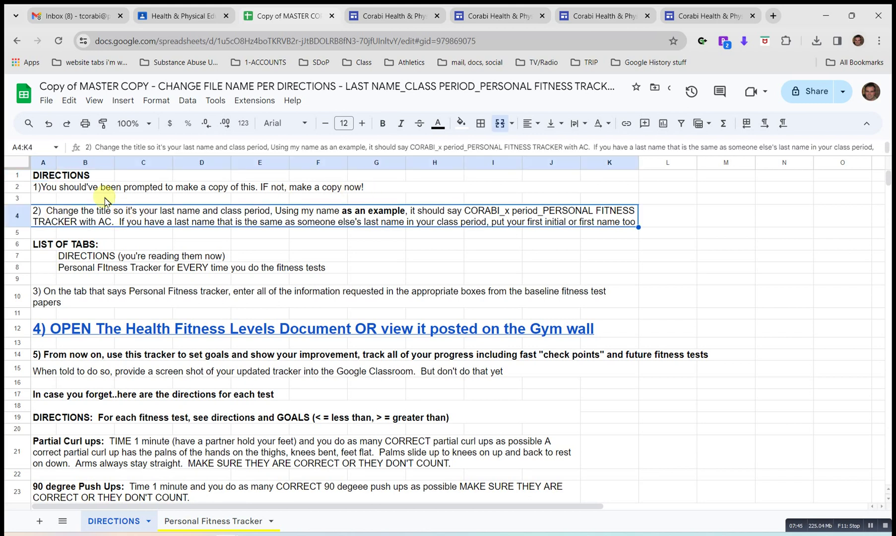
pyautogui.click(463, 124)
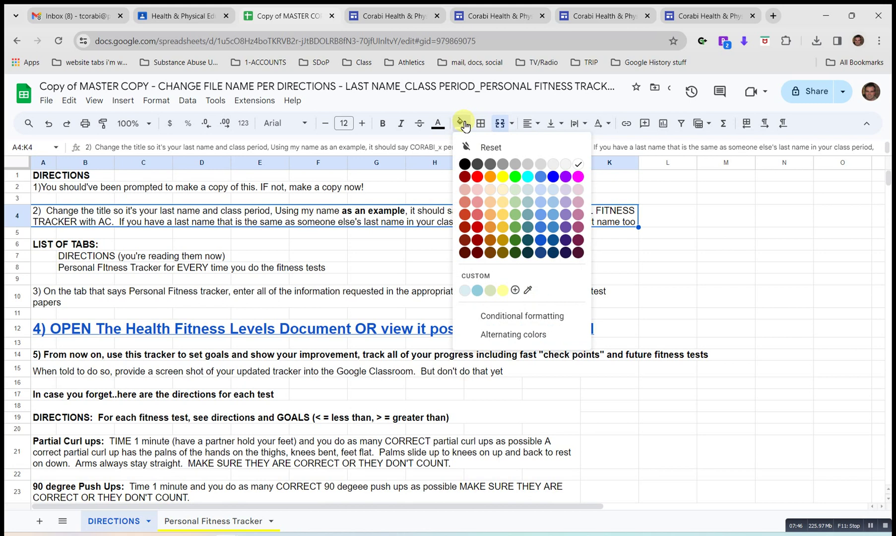
pyautogui.click(502, 177)
pyautogui.click(297, 241)
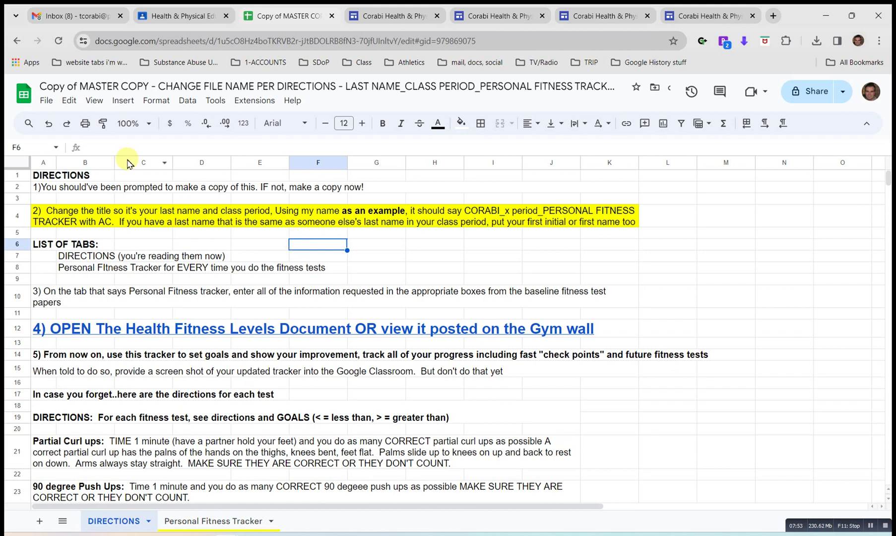
pyautogui.click(89, 87)
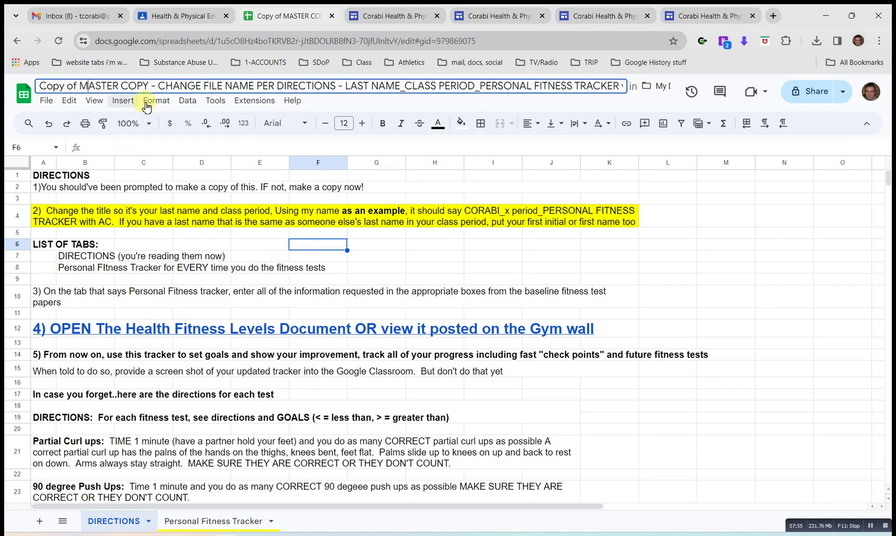
# Delete the 'Copy of MASTER COPY' prefix from the spreadsheet title.
pyautogui.click(344, 86)
pyautogui.moveTo(332, 85); pyautogui.dragTo(36, 80)
pyautogui.press('BackSpace')
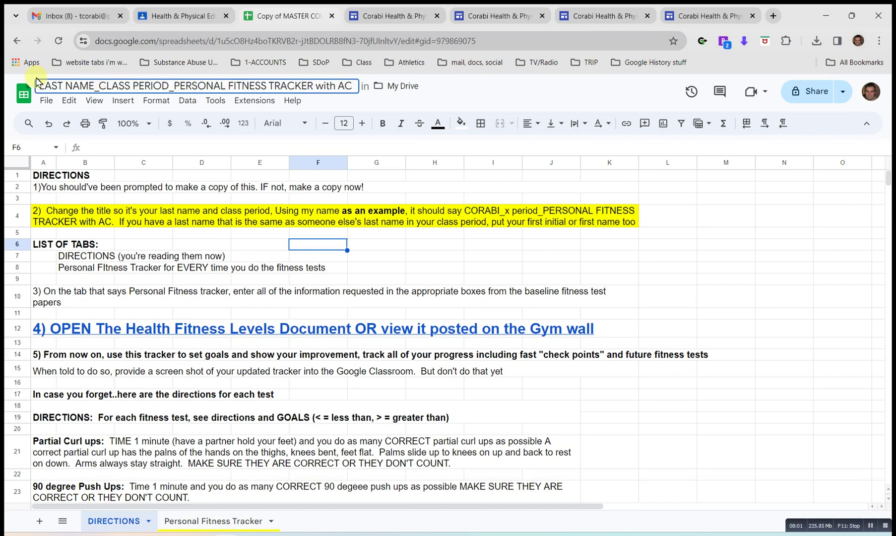
pyautogui.press('Return')
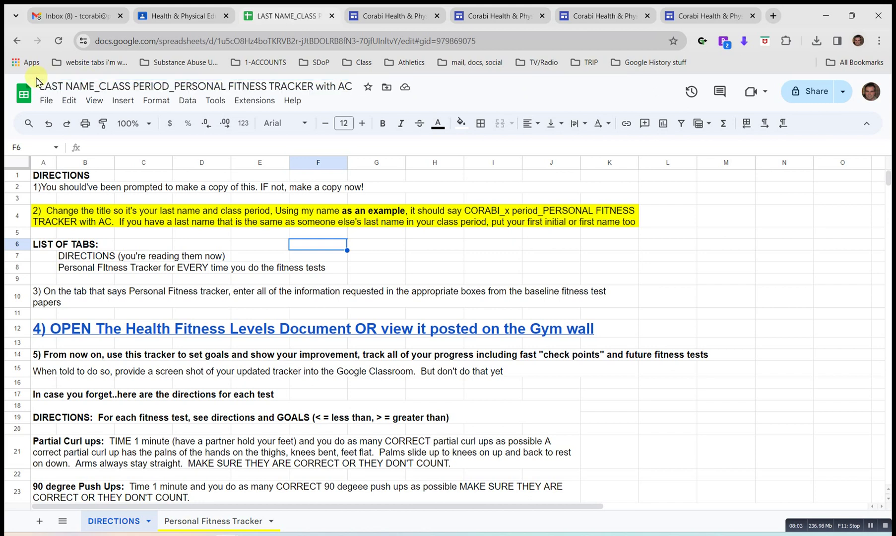
# Insert the last name plus '_1stperiod_', removing the LAST NAME_CLASS PERIOD_ placeholder and ' with AC'.
pyautogui.click(38, 83)
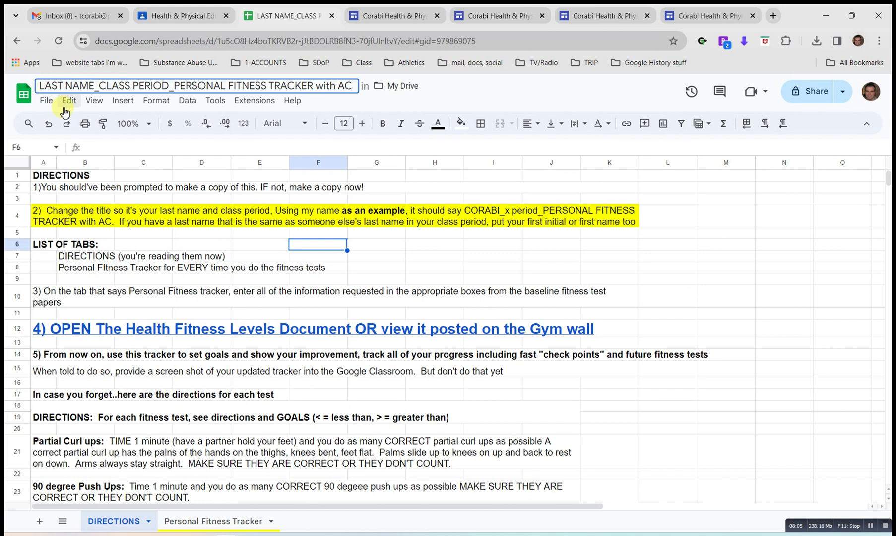
pyautogui.write('Corabi,')
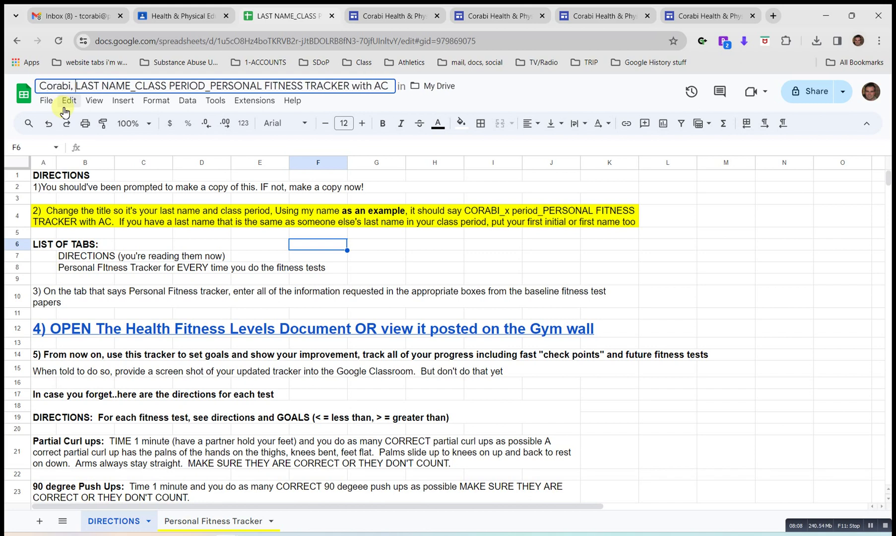
pyautogui.press('BackSpace')
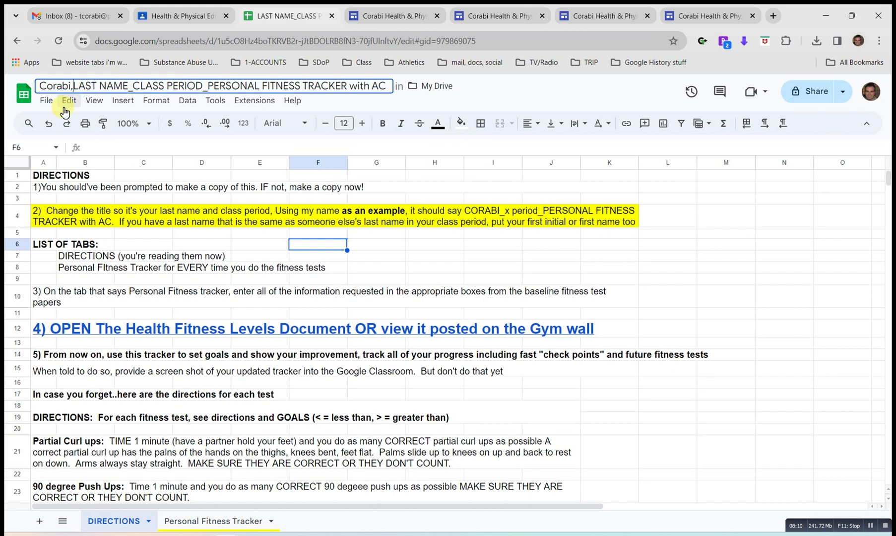
pyautogui.press('BackSpace')
pyautogui.write('_')
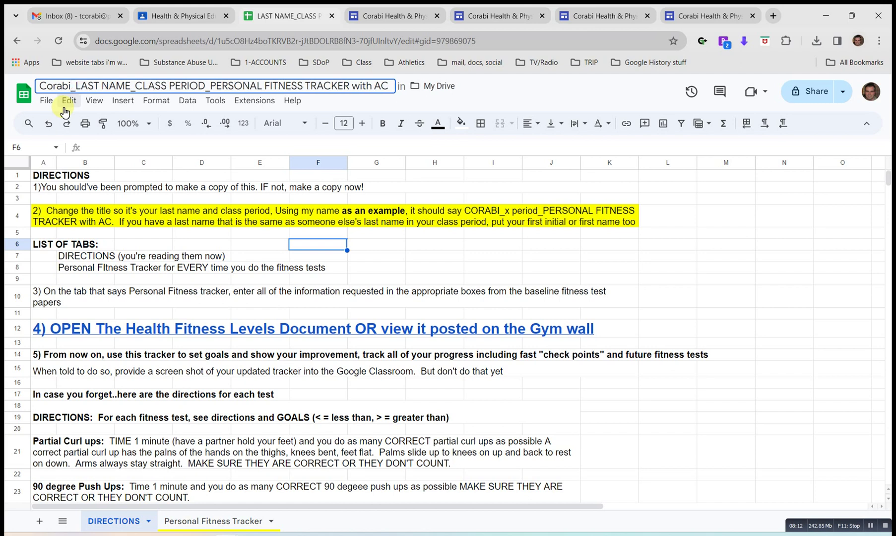
pyautogui.write('1st')
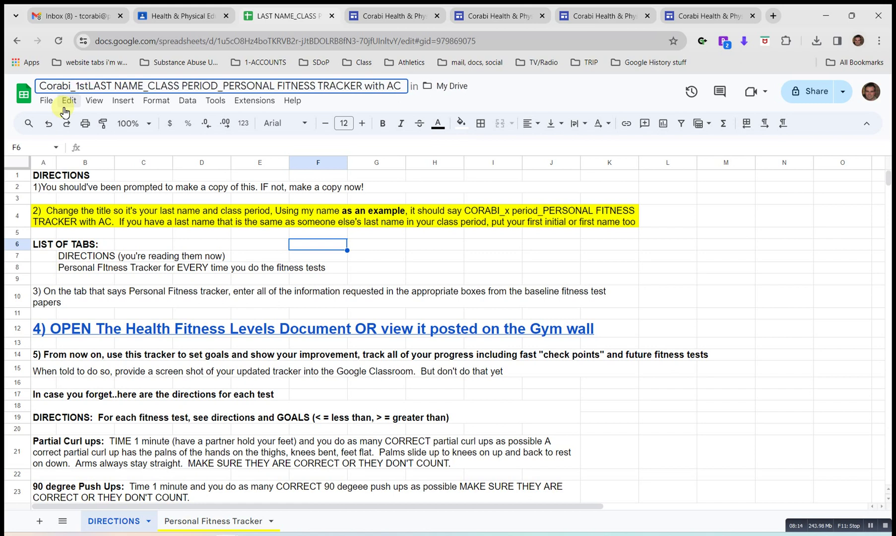
pyautogui.write('_')
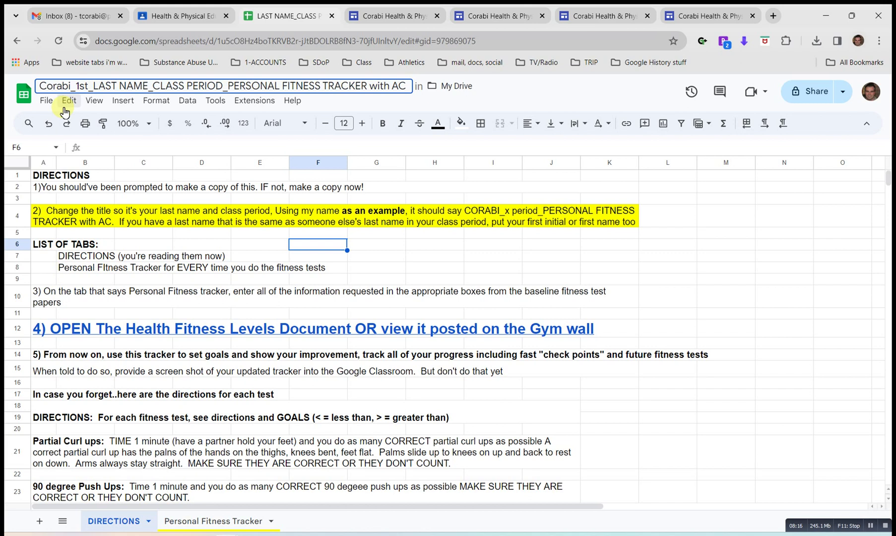
pyautogui.press('BackSpace')
pyautogui.write('p')
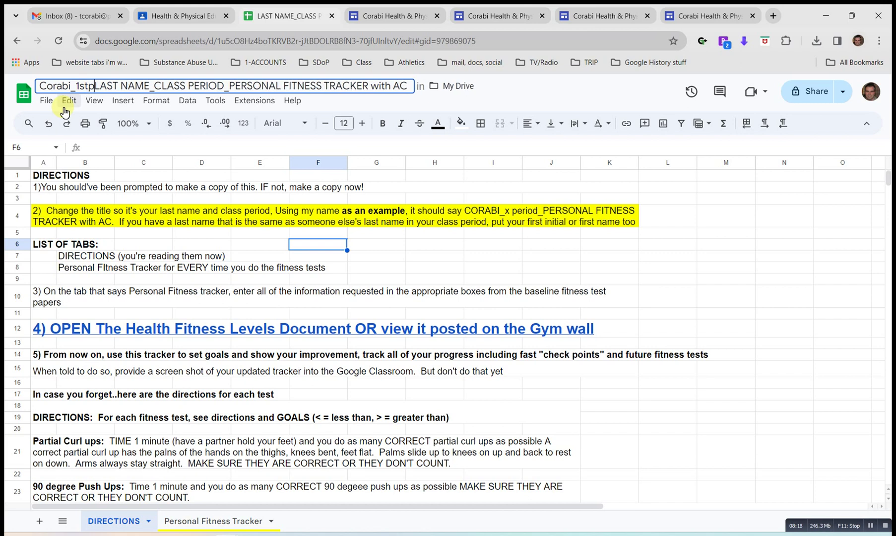
pyautogui.write('eriod')
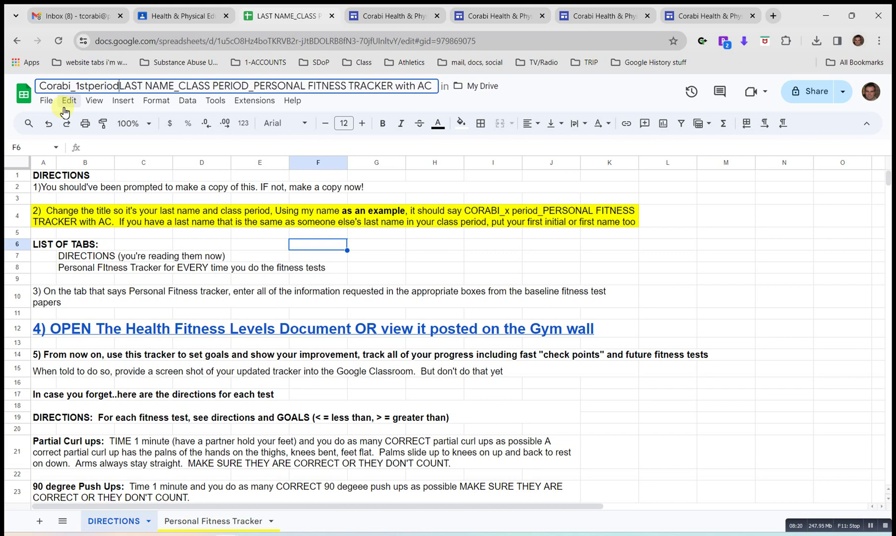
pyautogui.write('_')
pyautogui.hotkey('shift', 'Right')
pyautogui.hotkey('shift', 'Right')
pyautogui.hotkey('shift', 'Right')
pyautogui.hotkey('shift', 'Right')
pyautogui.hotkey('shift', 'Right')
pyautogui.hotkey('shift', 'Right')
pyautogui.hotkey('shift', 'Right')
pyautogui.hotkey('shift', 'Right')
pyautogui.hotkey('shift', 'Right')
pyautogui.hotkey('shift', 'Right')
pyautogui.hotkey('shift', 'Right')
pyautogui.hotkey('shift', 'Right')
pyautogui.hotkey('shift', 'Right')
pyautogui.hotkey('shift', 'Right')
pyautogui.hotkey('shift', 'Right')
pyautogui.hotkey('shift', 'Right')
pyautogui.hotkey('shift', 'Right')
pyautogui.hotkey('shift', 'Right')
pyautogui.hotkey('shift', 'Right')
pyautogui.hotkey('shift', 'Right')
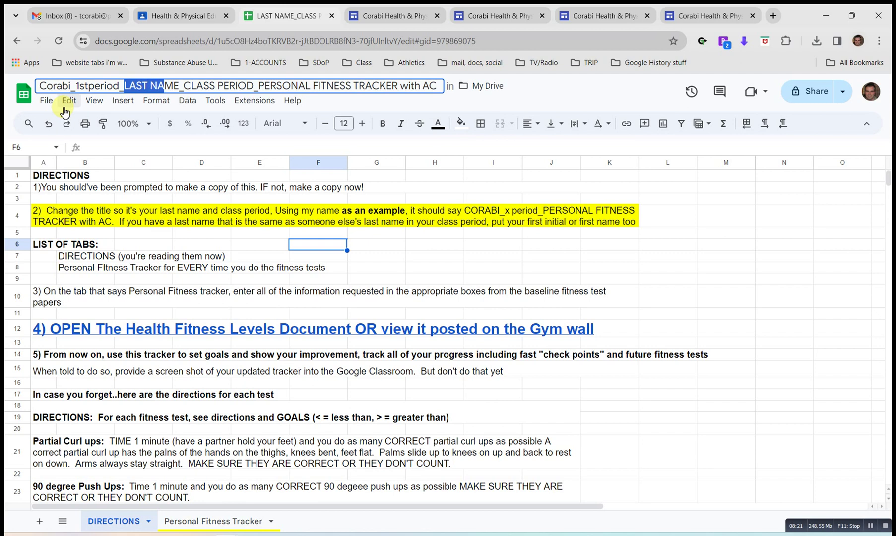
pyautogui.press('BackSpace')
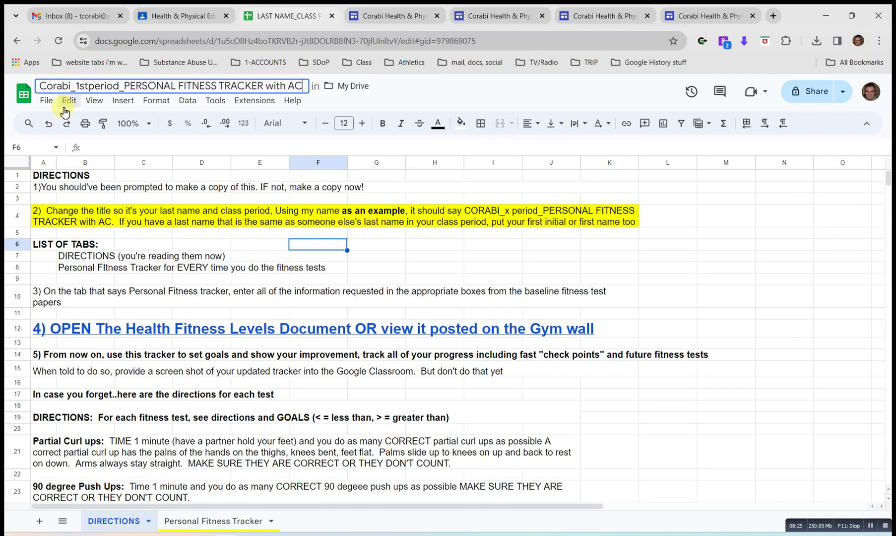
pyautogui.press('BackSpace')
pyautogui.press('BackSpace')
pyautogui.press('BackSpace')
pyautogui.press('BackSpace')
pyautogui.press('BackSpace')
pyautogui.press('BackSpace')
pyautogui.press('BackSpace')
pyautogui.press('BackSpace')
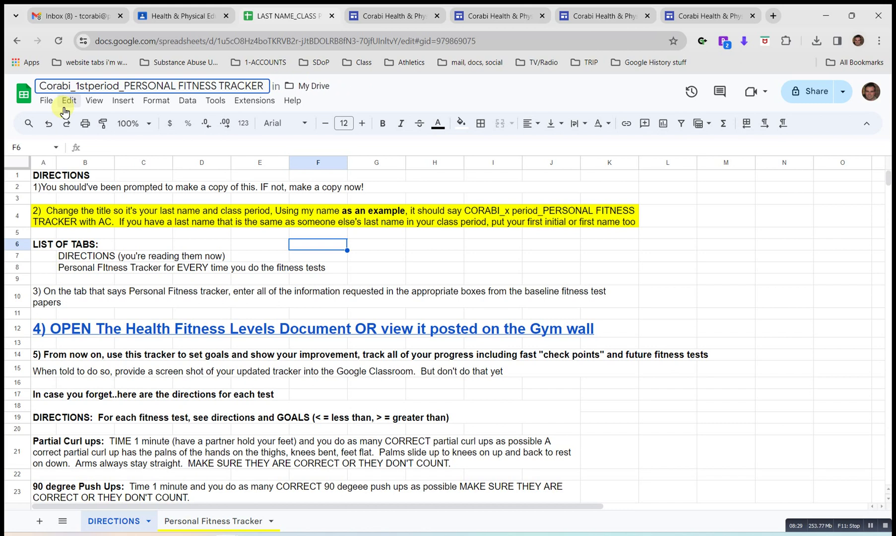
pyautogui.press('Return')
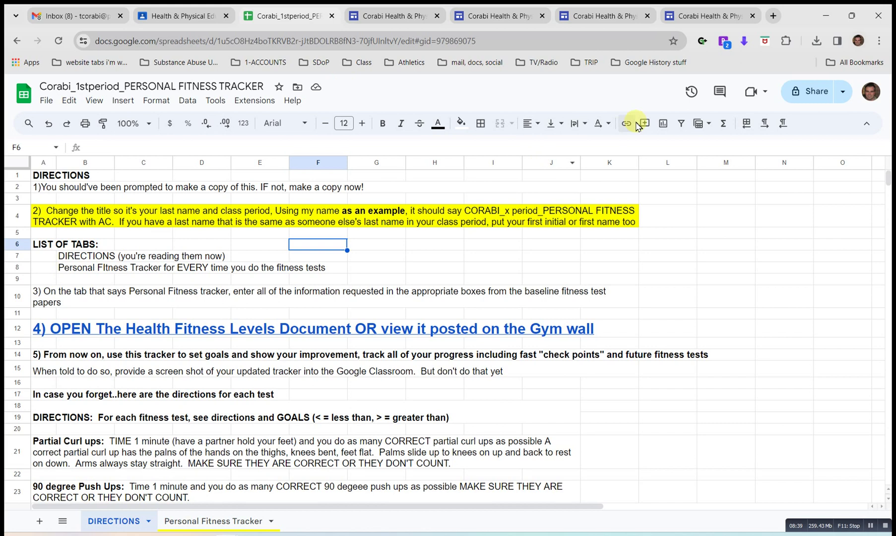
# Bookmark the renamed tracker spreadsheet and open the bookmark folder list.
pyautogui.click(673, 41)
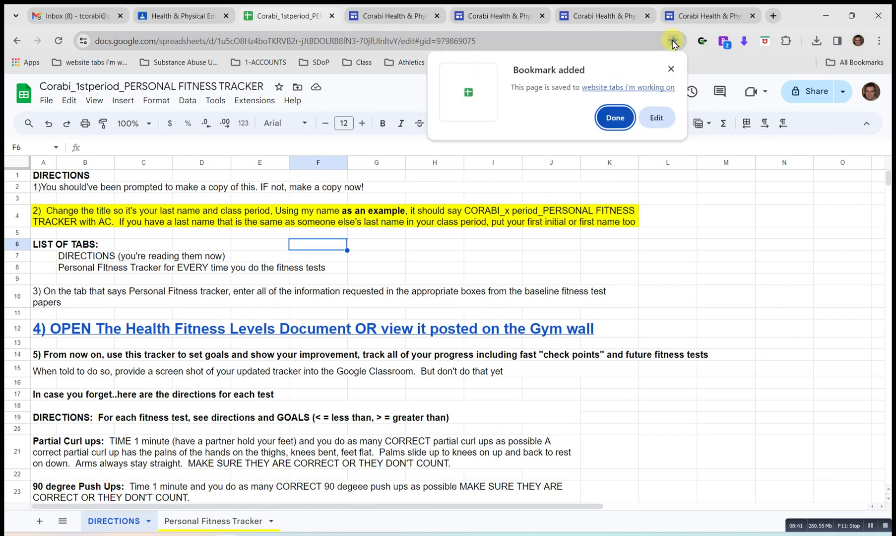
pyautogui.click(615, 118)
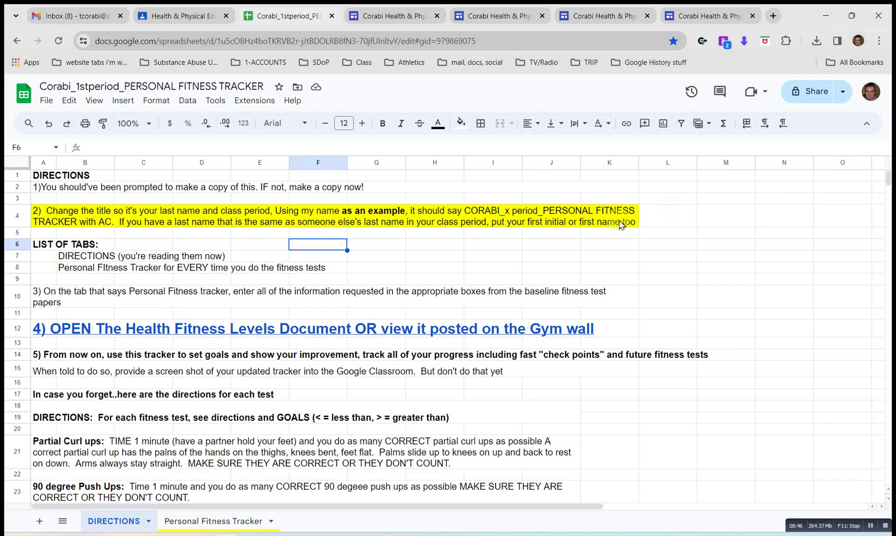
pyautogui.click(100, 65)
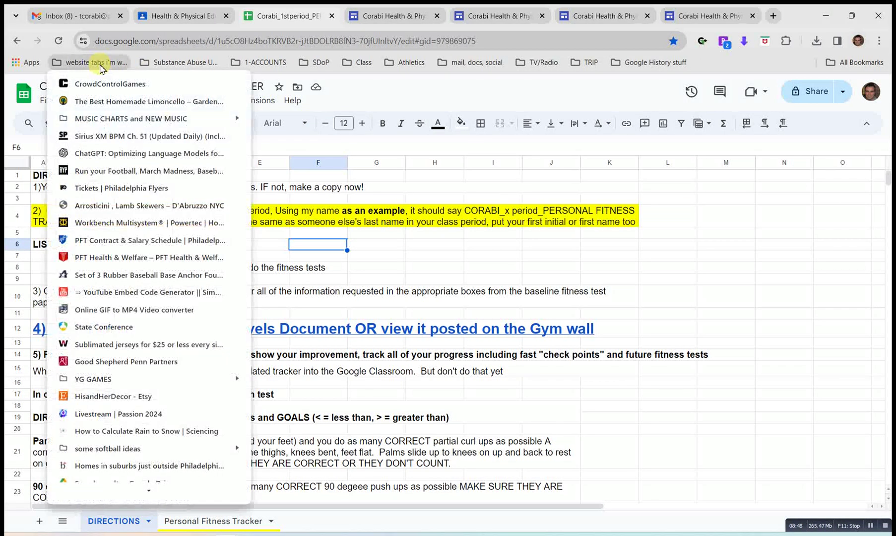
# Delete the substance-abuse bookmark folder from the bookmarks bar.
pyautogui.click(157, 64)
pyautogui.rightClick(156, 63)
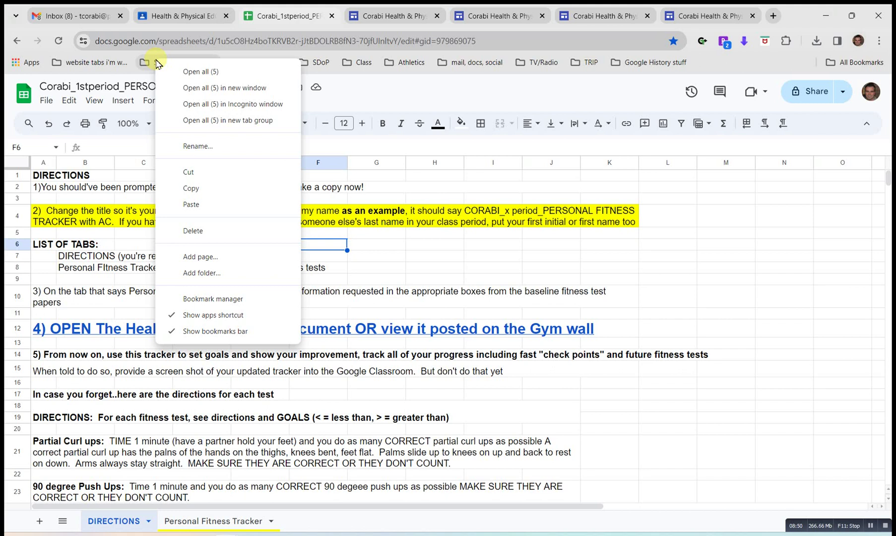
pyautogui.click(195, 231)
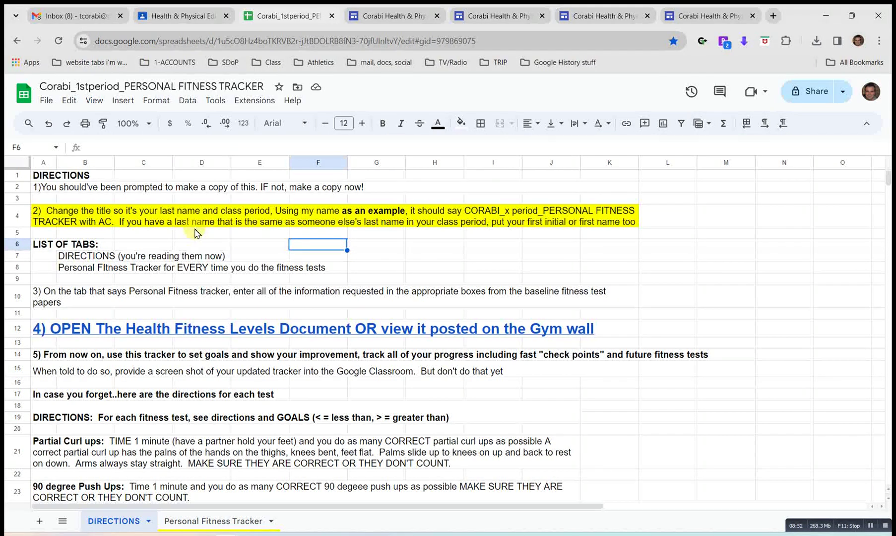
pyautogui.click(93, 66)
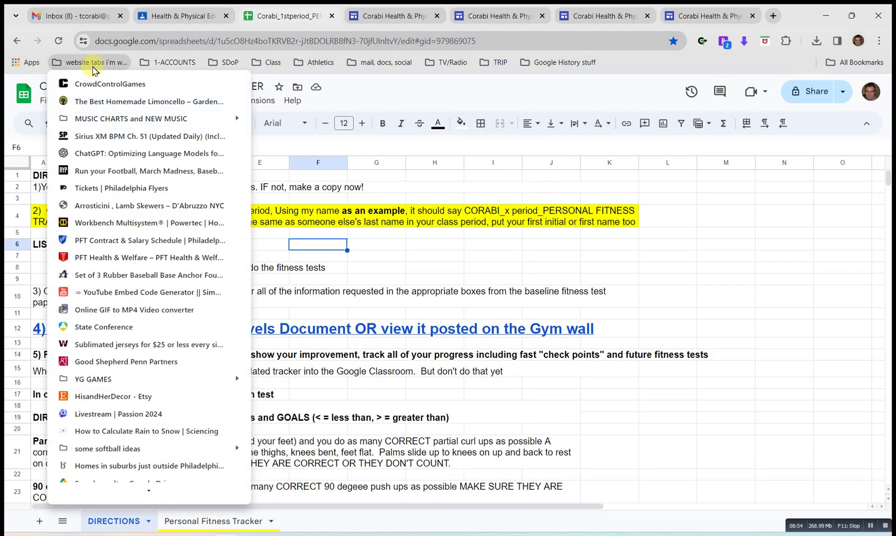
pyautogui.scroll(-3, 120, 295)
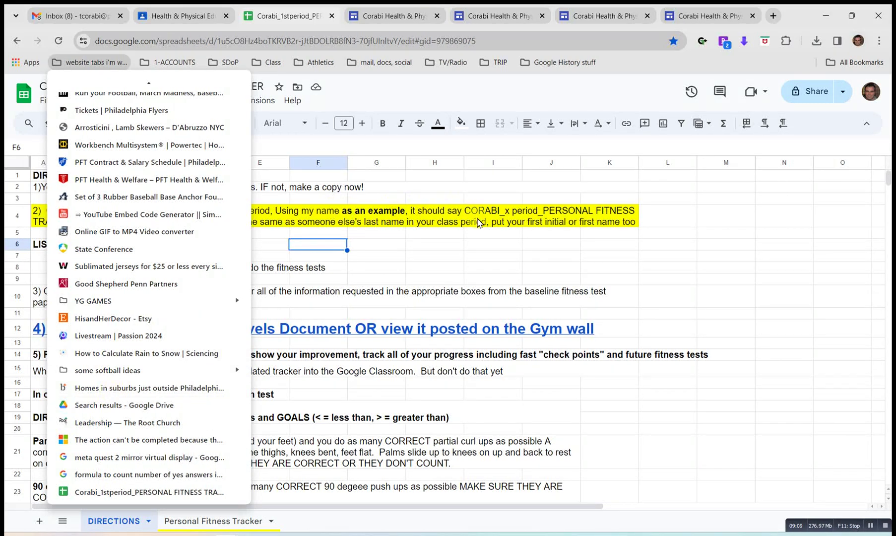
pyautogui.click(476, 235)
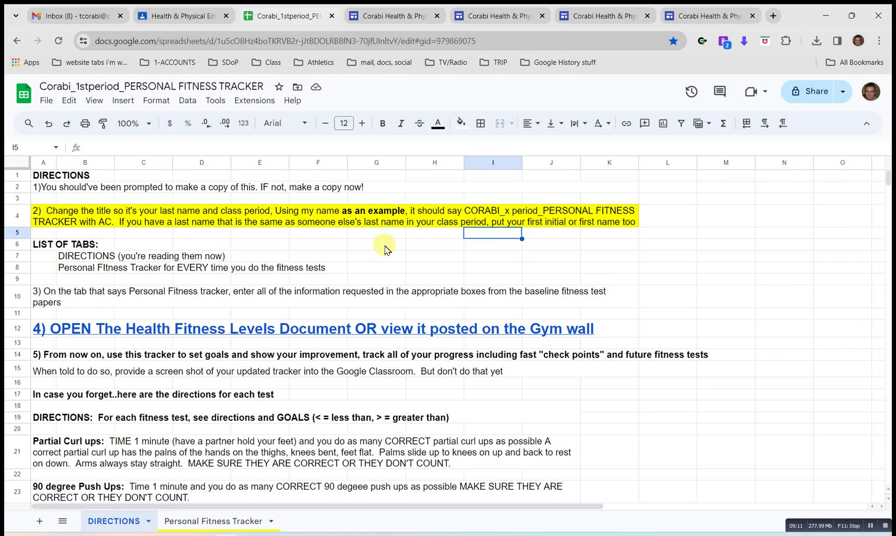
# Open the HIGH SCHOOL HFZ fitness-levels spreadsheet from the row 12 link's preview card.
pyautogui.moveTo(278, 329)
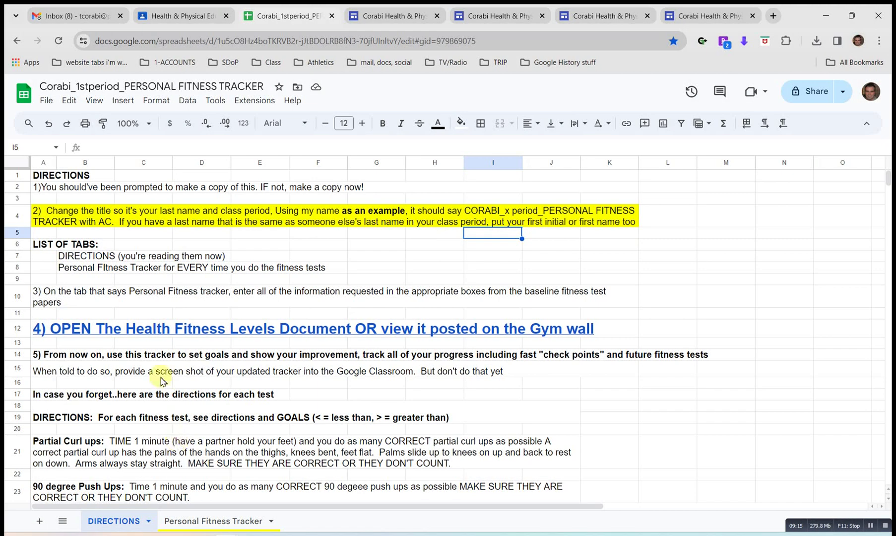
pyautogui.moveTo(149, 331)
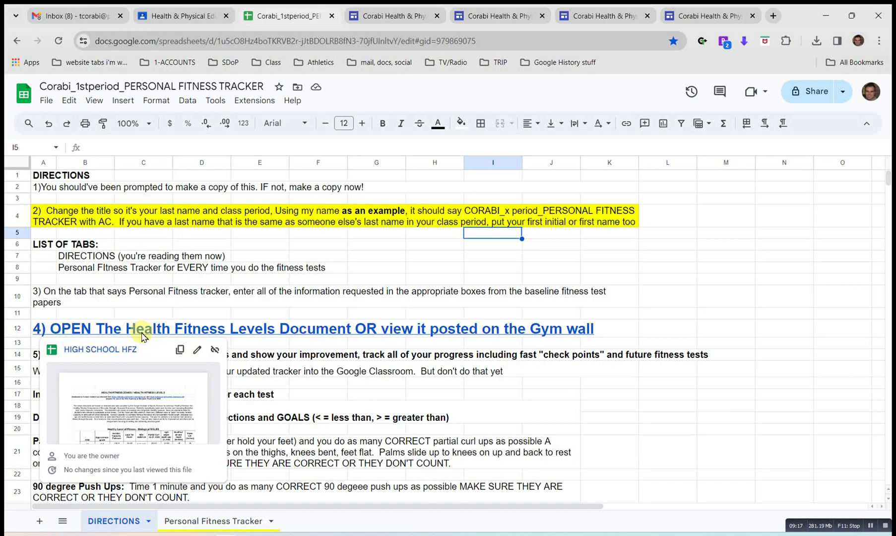
pyautogui.click(109, 351)
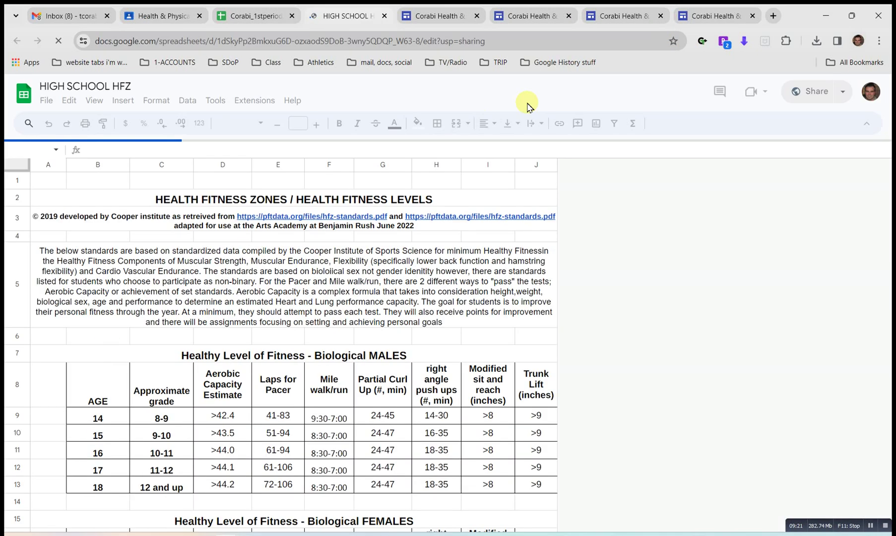
# Browse the Fitness Tests page and HFZ standards, then return to the tracker.
pyautogui.click(718, 17)
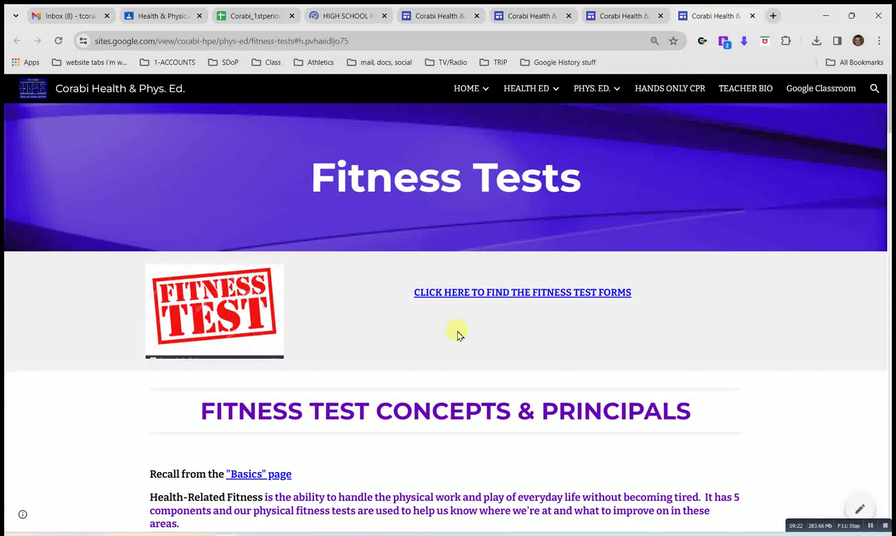
pyautogui.scroll(-5, 466, 344)
pyautogui.scroll(-15, 469, 346)
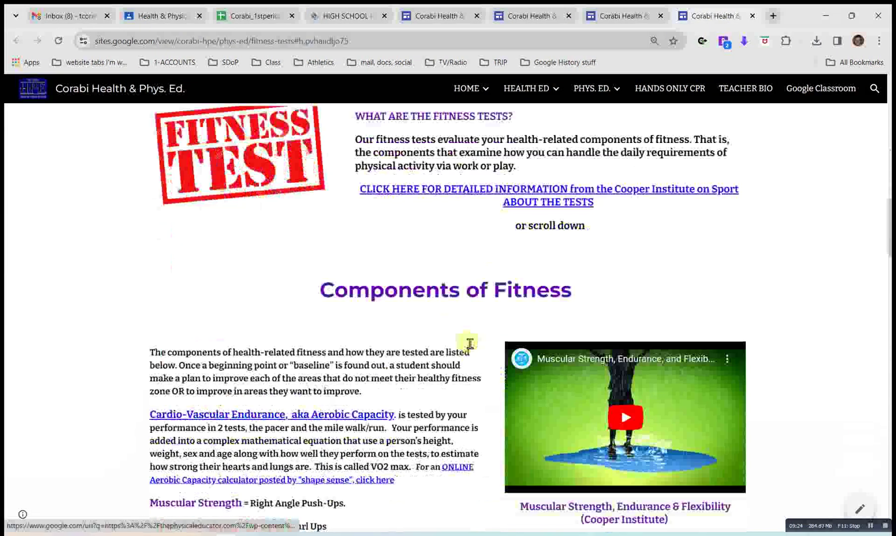
pyautogui.scroll(-4, 468, 346)
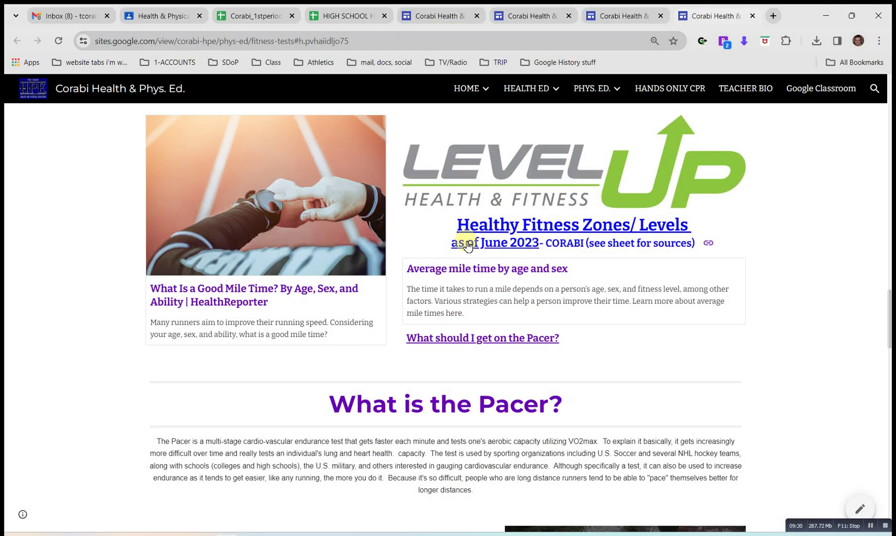
pyautogui.scroll(20, 466, 242)
pyautogui.click(375, 10)
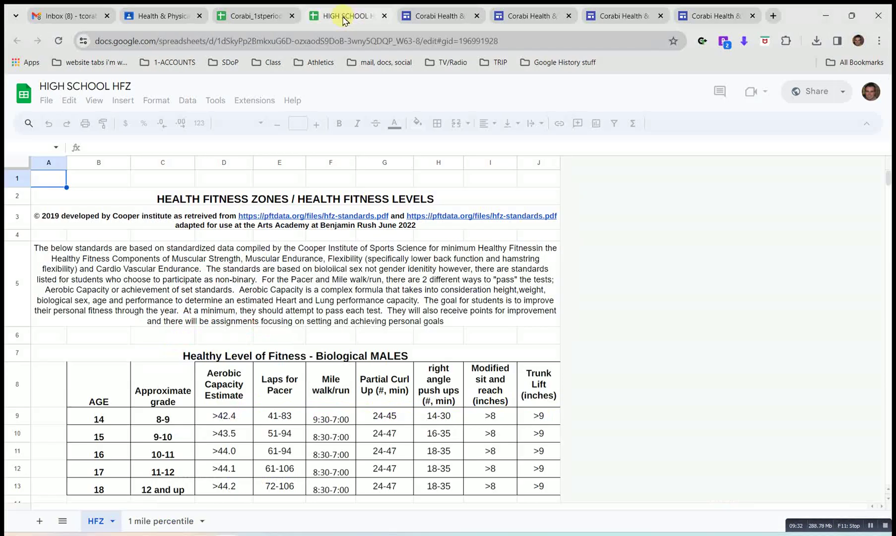
pyautogui.scroll(-5, 241, 378)
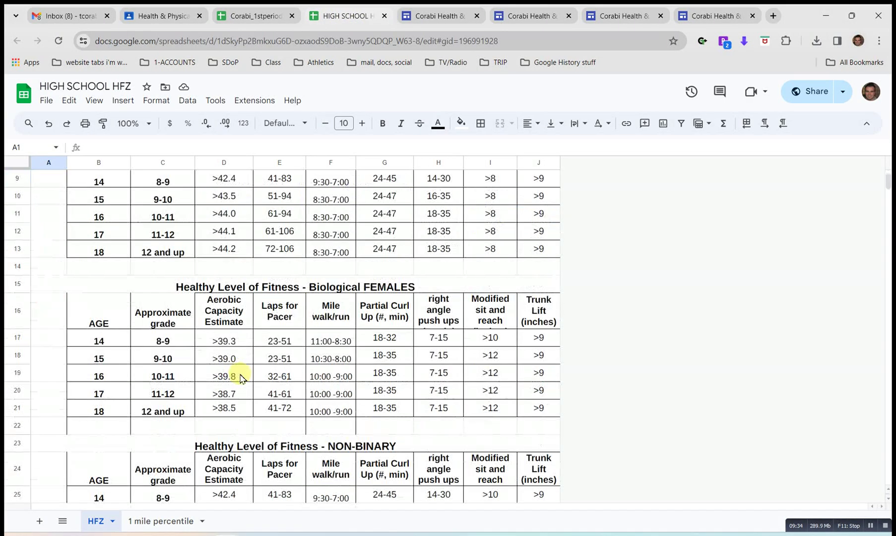
pyautogui.scroll(-5, 240, 379)
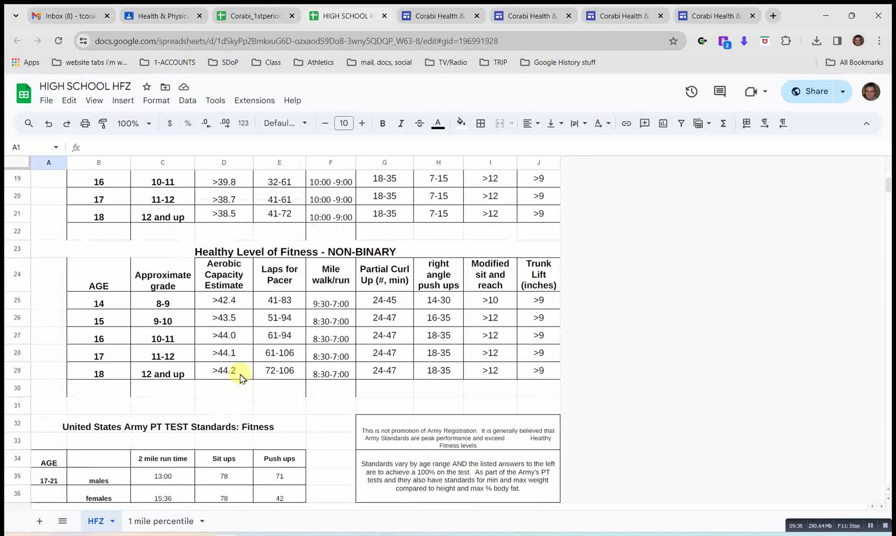
pyautogui.scroll(9, 241, 379)
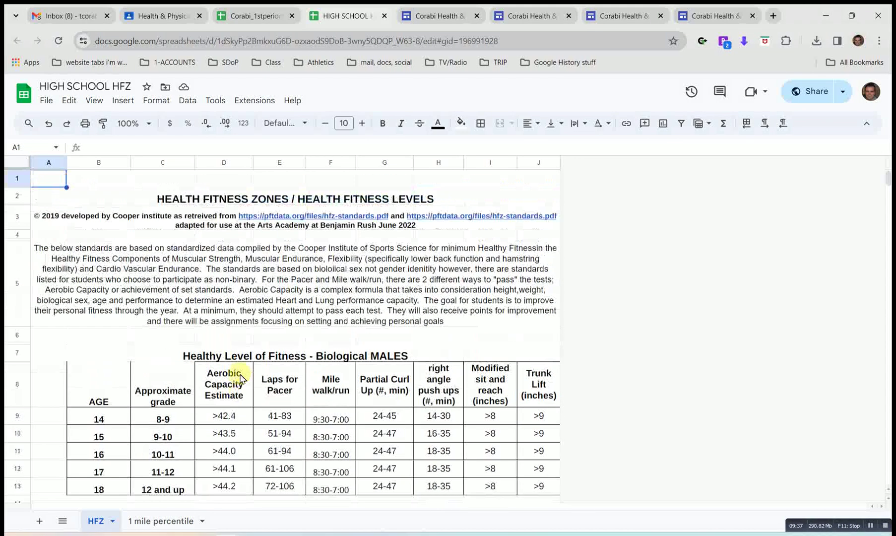
pyautogui.click(256, 15)
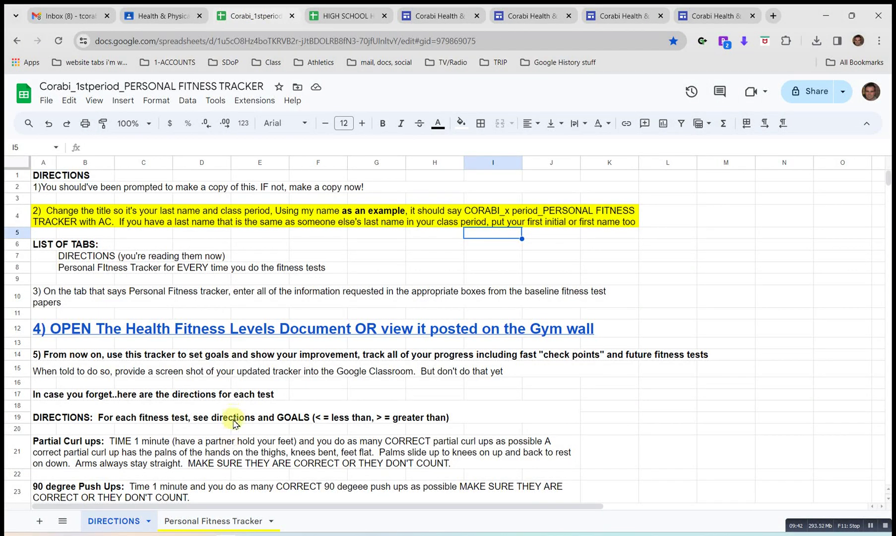
pyautogui.click(208, 522)
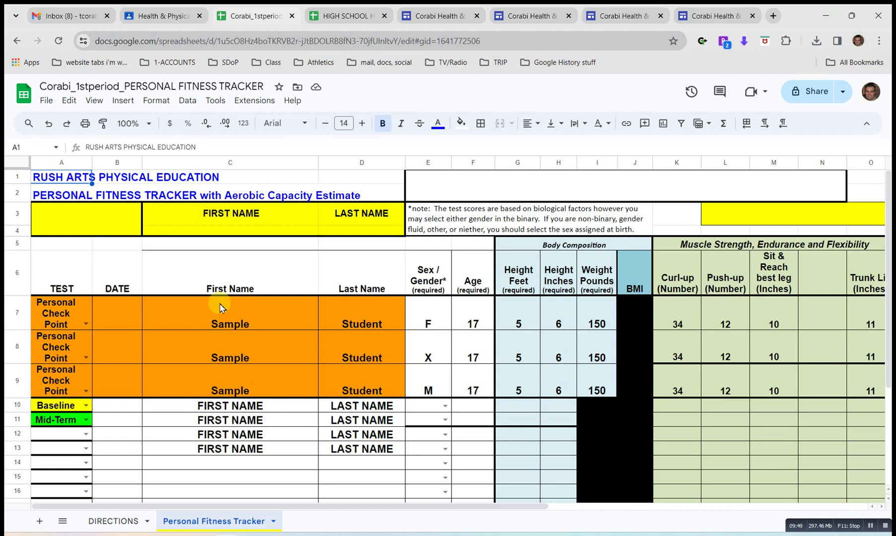
pyautogui.hscroll(4, 201, 356)
pyautogui.hscroll(4, 203, 356)
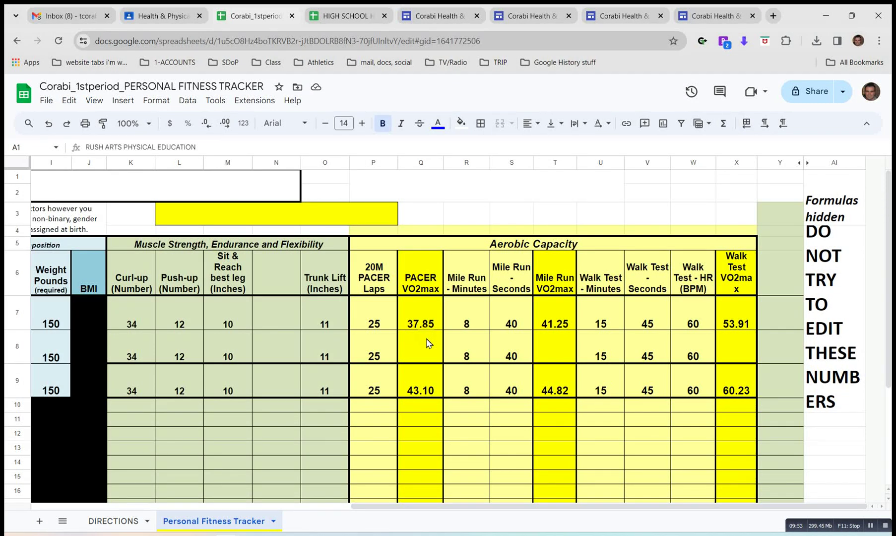
pyautogui.hscroll(-8, 427, 343)
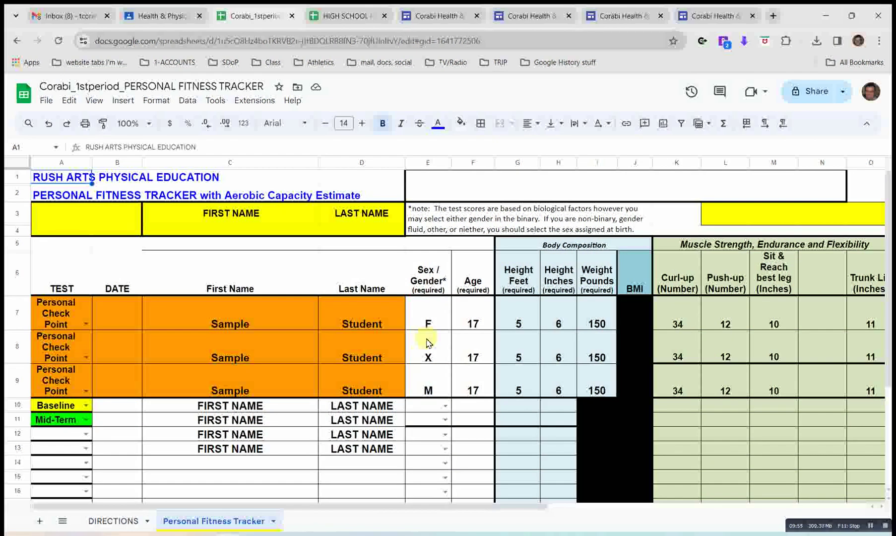
pyautogui.hscroll(8, 427, 342)
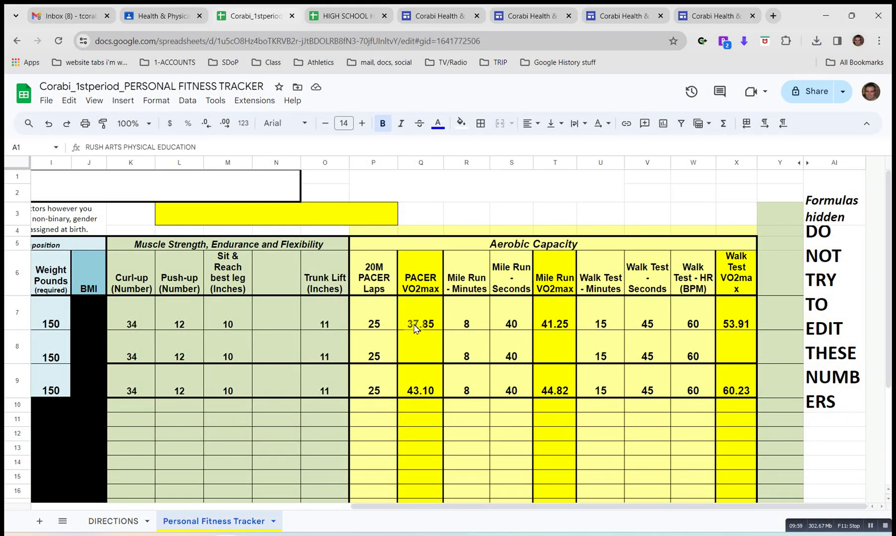
pyautogui.click(416, 328)
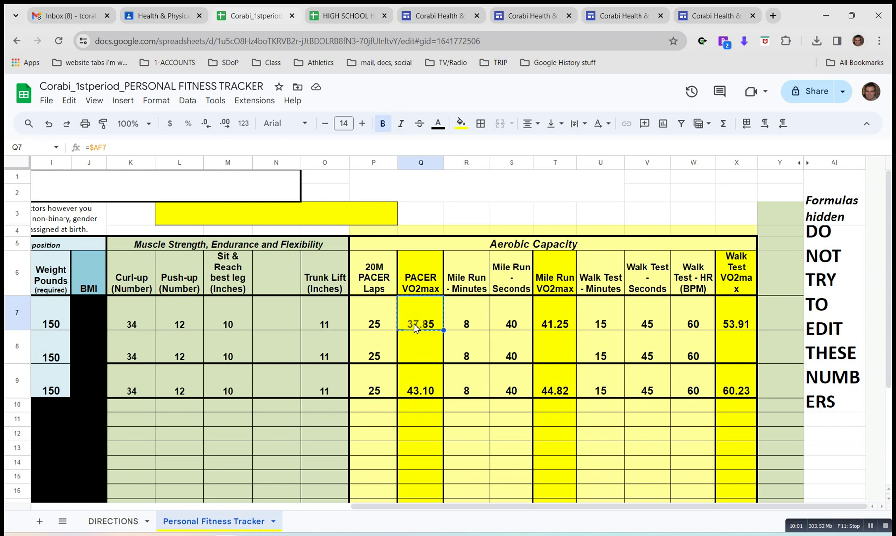
pyautogui.press('Down')
pyautogui.hotkey('ctrl', 'v')
pyautogui.press('Right')
pyautogui.press('Right')
pyautogui.press('Right')
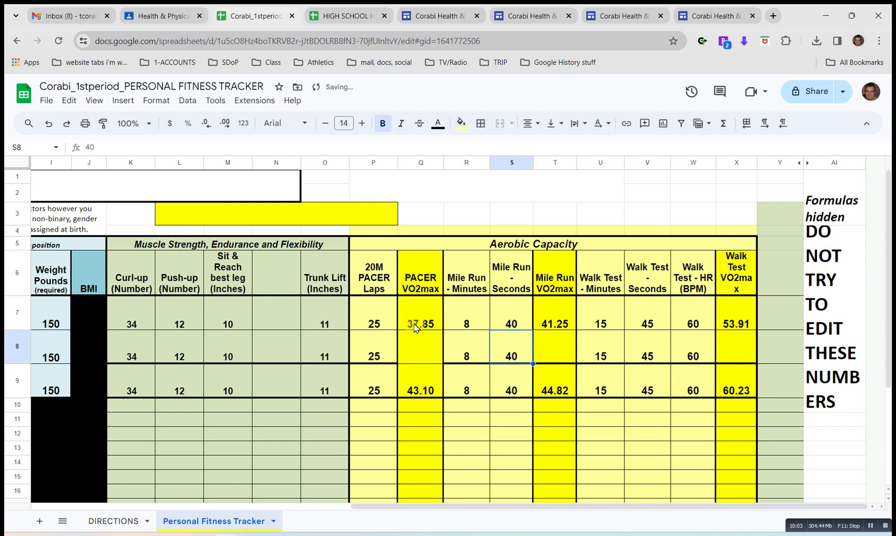
pyautogui.press('Up')
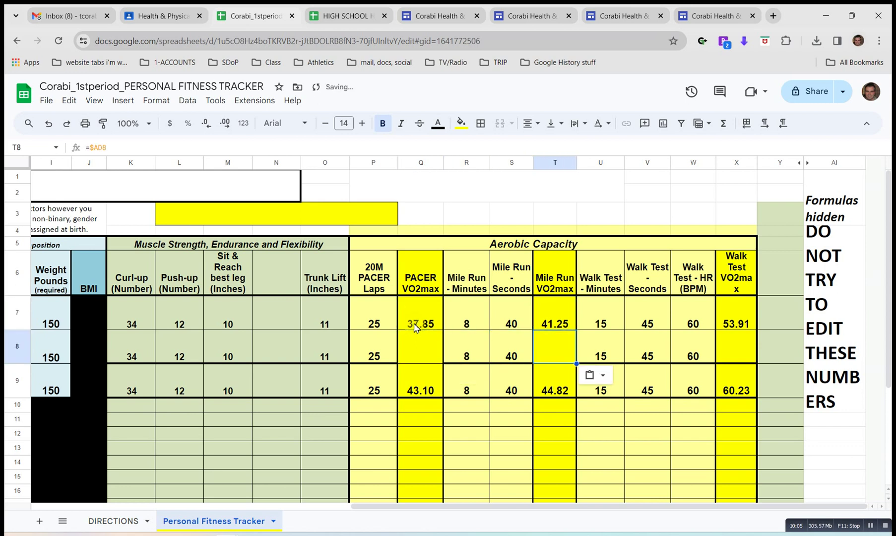
pyautogui.press('Right')
pyautogui.press('Right')
pyautogui.press('Right')
pyautogui.press('Right')
pyautogui.press('Right')
pyautogui.hotkey('ctrl', 'v')
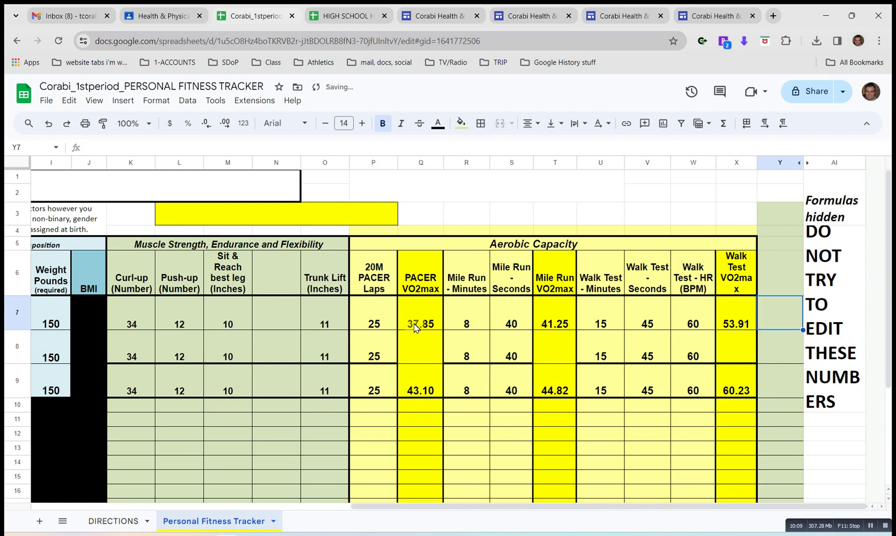
pyautogui.hotkey('ctrl', 'z')
pyautogui.doubleClick(416, 327)
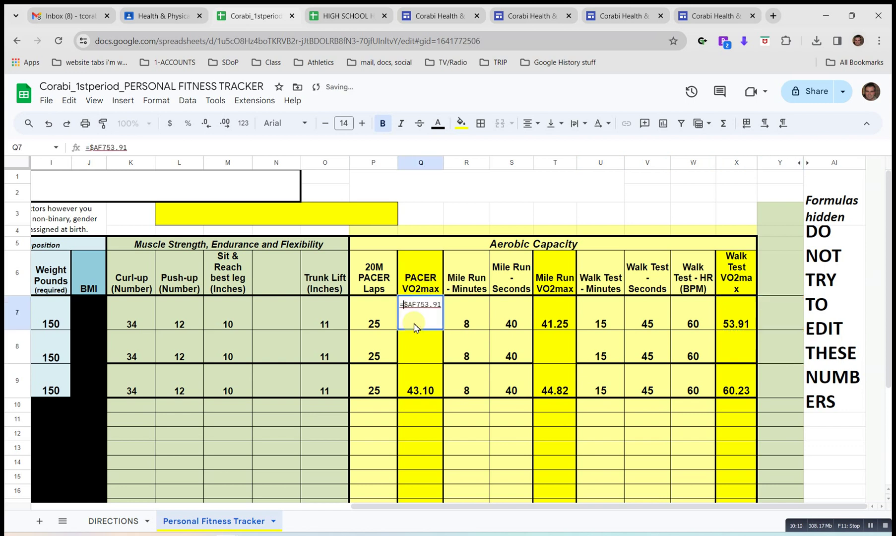
pyautogui.press('Escape')
pyautogui.press('Left')
pyautogui.press('Down')
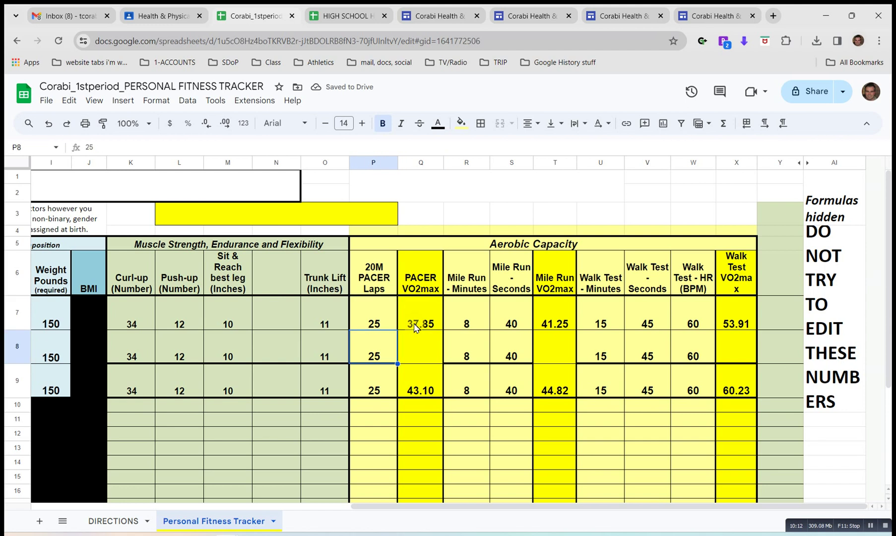
pyautogui.press('Left')
pyautogui.press('Left')
pyautogui.press('Left')
pyautogui.press('Left')
pyautogui.press('Left')
pyautogui.press('Left')
pyautogui.press('Left')
pyautogui.press('Left')
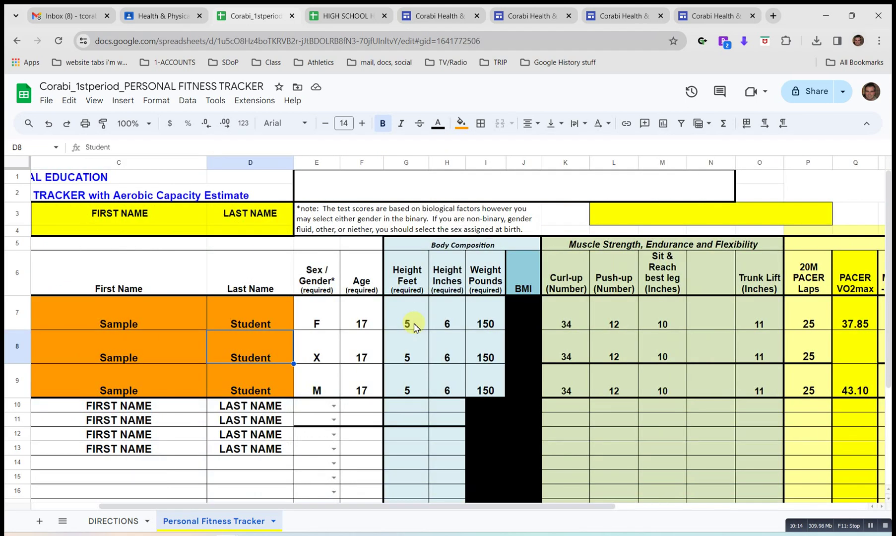
pyautogui.press('Right')
pyautogui.press('Right')
pyautogui.press('Up')
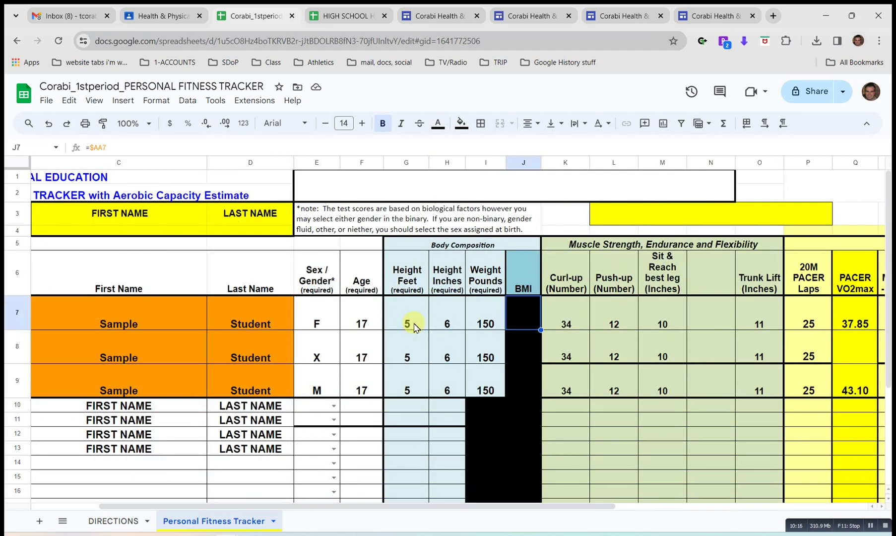
pyautogui.press('Left')
pyautogui.press('Down')
pyautogui.press('Left')
pyautogui.press('Left')
pyautogui.press('Left')
pyautogui.press('Left')
pyautogui.press('Right')
pyautogui.press('Right')
pyautogui.press('Right')
pyautogui.press('Right')
pyautogui.press('Right')
pyautogui.press('Right')
pyautogui.press('Right')
pyautogui.press('Right')
pyautogui.press('Right')
pyautogui.press('Right')
pyautogui.press('Right')
pyautogui.press('Right')
pyautogui.press('Right')
pyautogui.press('Right')
pyautogui.press('Right')
pyautogui.press('Right')
pyautogui.press('Right')
pyautogui.press('Right')
pyautogui.press('Right')
pyautogui.press('Right')
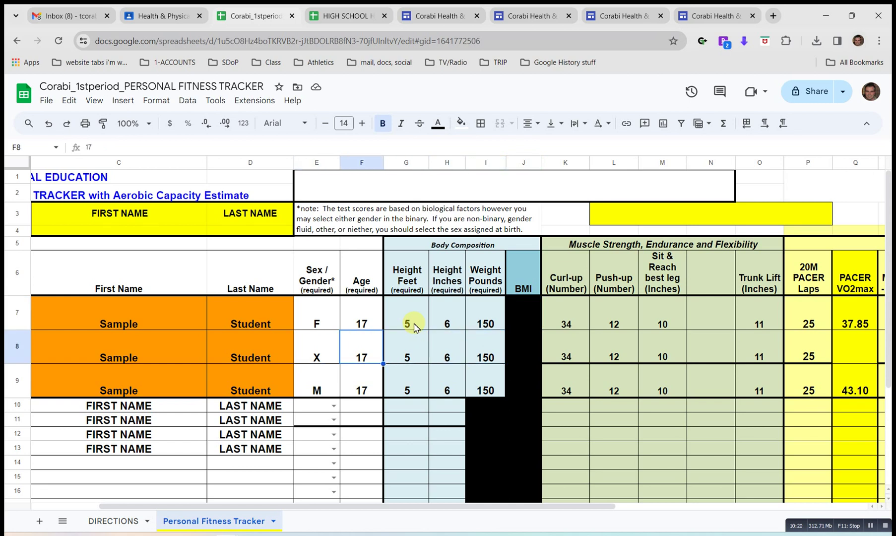
pyautogui.press('Left')
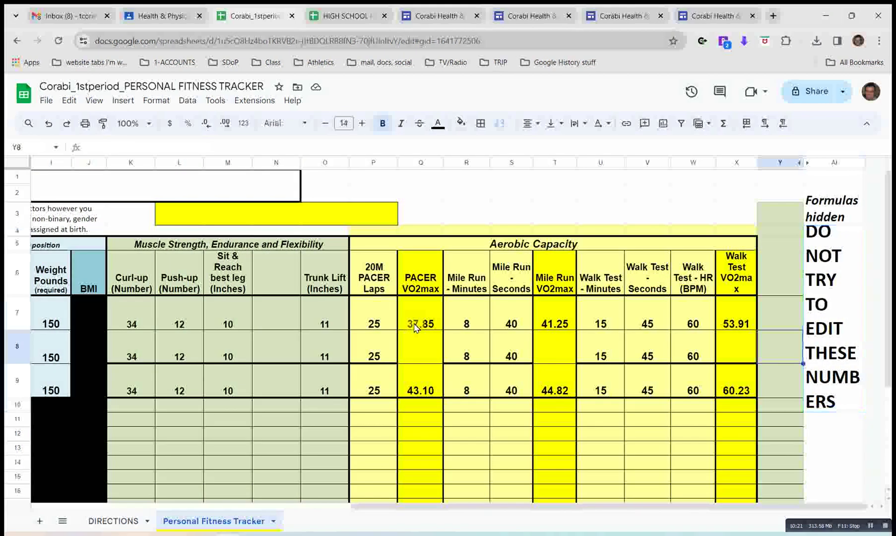
pyautogui.press('Left')
pyautogui.press('Left')
pyautogui.press('Left')
pyautogui.press('Left')
pyautogui.press('Left')
pyautogui.press('Left')
pyautogui.press('Left')
pyautogui.press('Left')
pyautogui.press('Left')
pyautogui.press('Left')
pyautogui.press('Left')
pyautogui.press('Left')
pyautogui.press('Left')
pyautogui.press('Left')
pyautogui.press('Left')
pyautogui.press('Left')
pyautogui.press('Left')
pyautogui.press('Left')
pyautogui.press('Left')
pyautogui.press('Left')
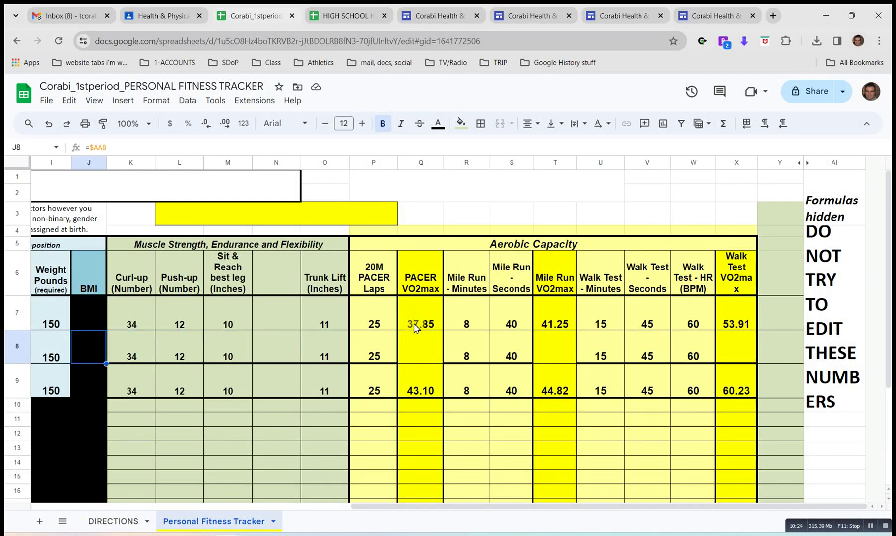
pyautogui.press('Left')
pyautogui.press('Left')
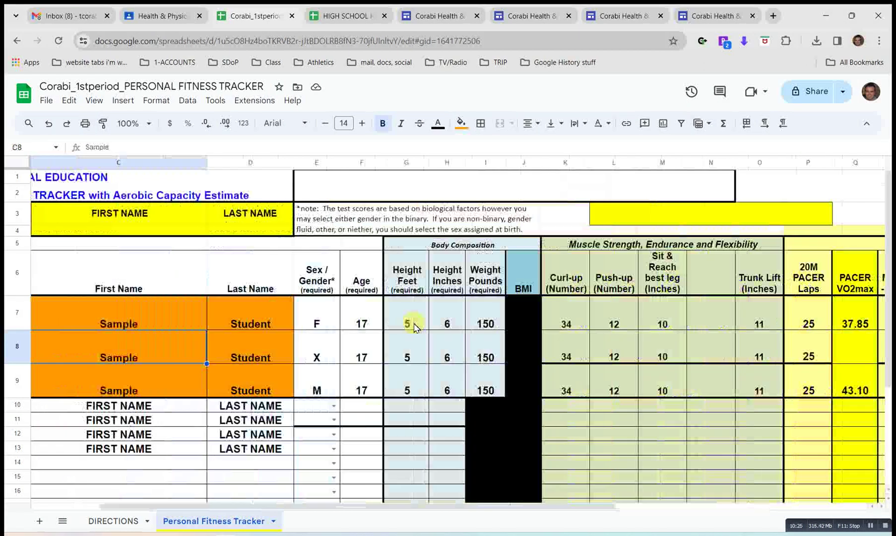
pyautogui.press('Down')
pyautogui.press('Down')
pyautogui.press('Up')
pyautogui.hscroll(-3, 414, 328)
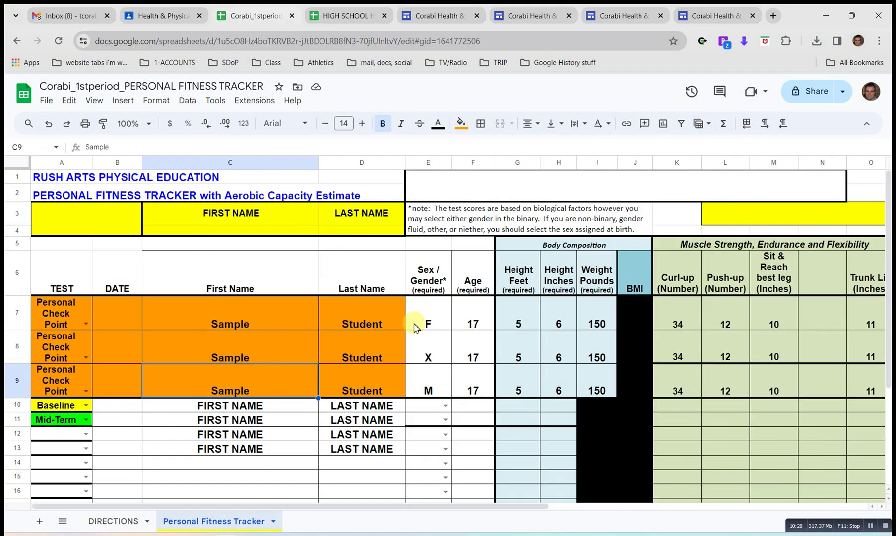
# Enter the student's first name in C3 and last name in D3.
pyautogui.click(246, 221)
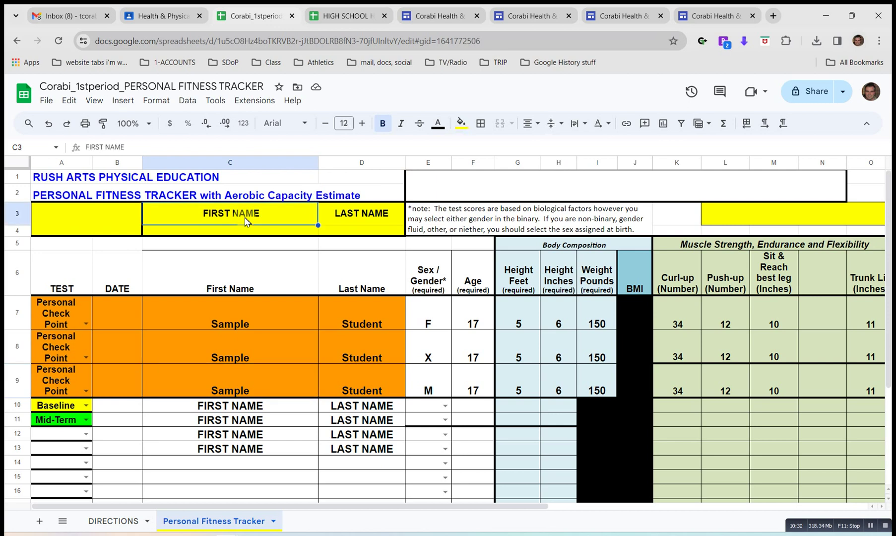
pyautogui.press('Tab')
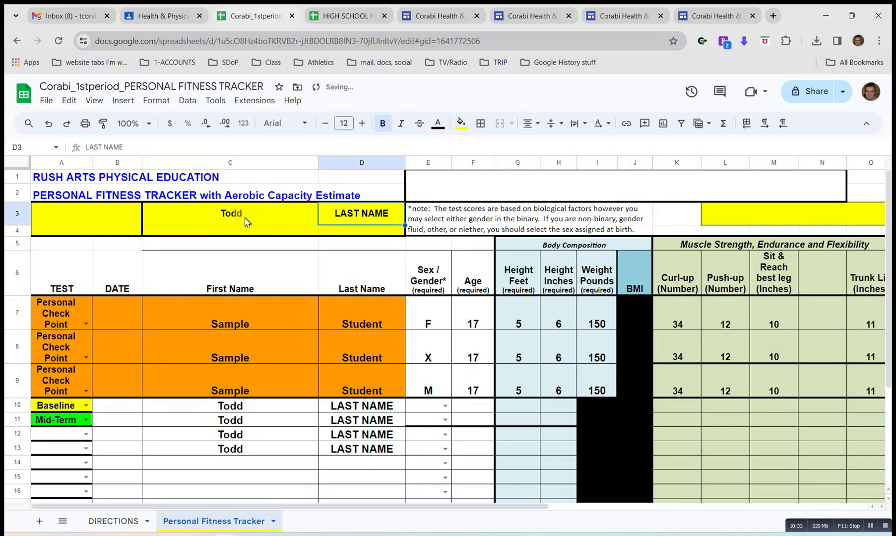
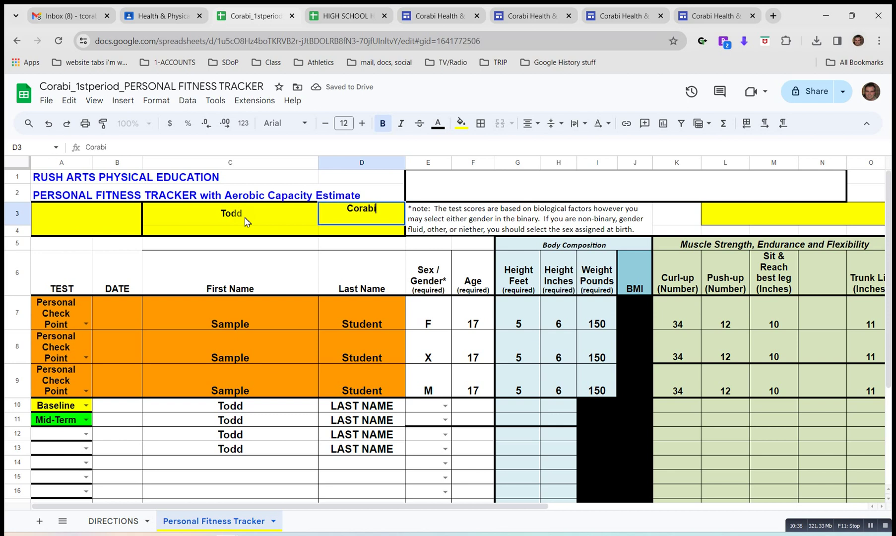
pyautogui.press('Return')
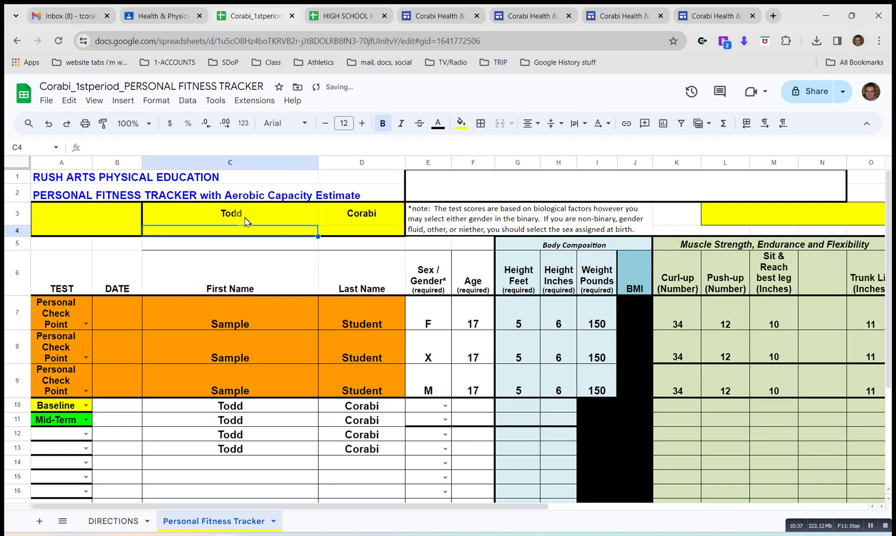
# Check that rows 10–13 repeat the name and review the A12 test-type dropdown.
pyautogui.press('Down')
pyautogui.press('Down')
pyautogui.press('Down')
pyautogui.press('Down')
pyautogui.press('Down')
pyautogui.press('Down')
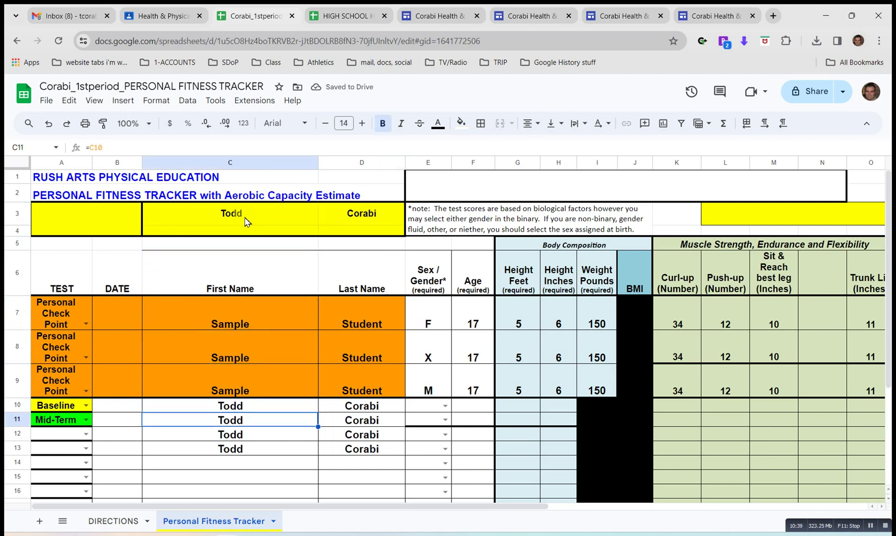
pyautogui.press('Left')
pyautogui.press('Left')
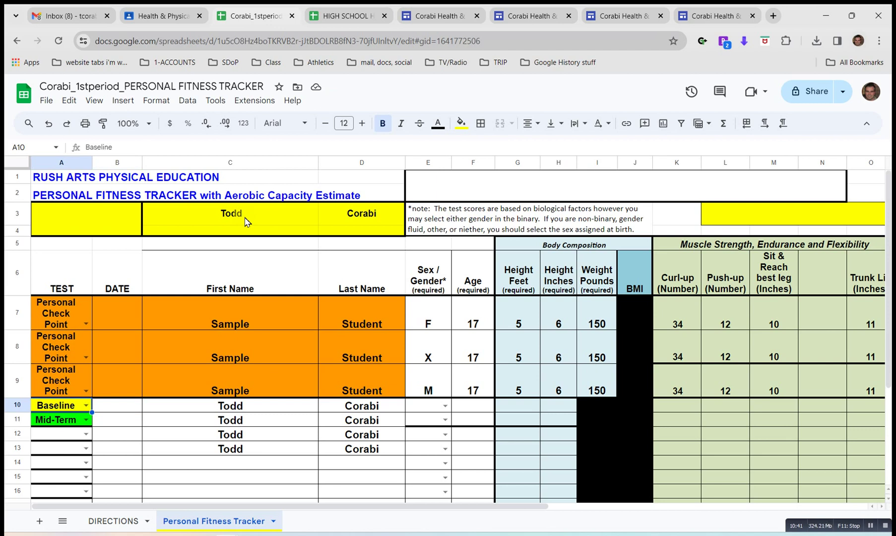
pyautogui.press('Down')
pyautogui.press('Down')
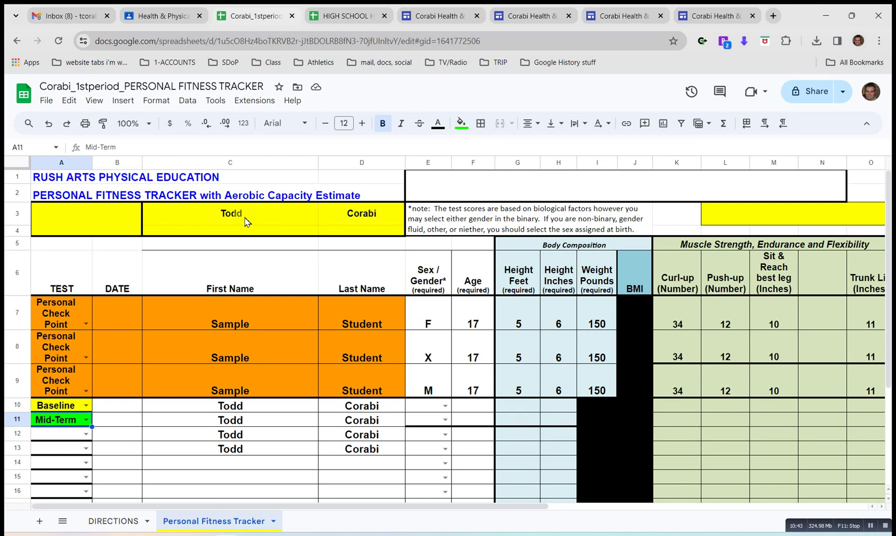
pyautogui.press('Return')
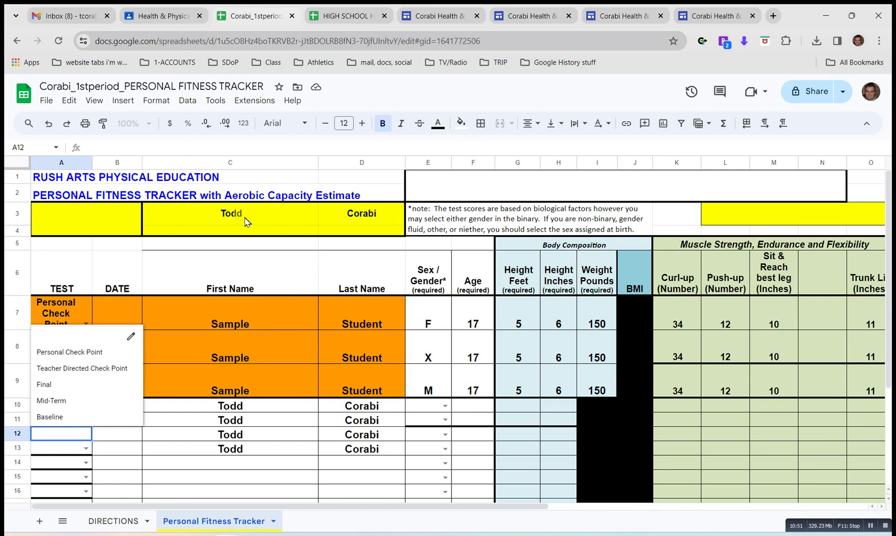
pyautogui.press('Escape')
pyautogui.press('Right')
pyautogui.press('Right')
pyautogui.press('Up')
pyautogui.press('Up')
pyautogui.press('Down')
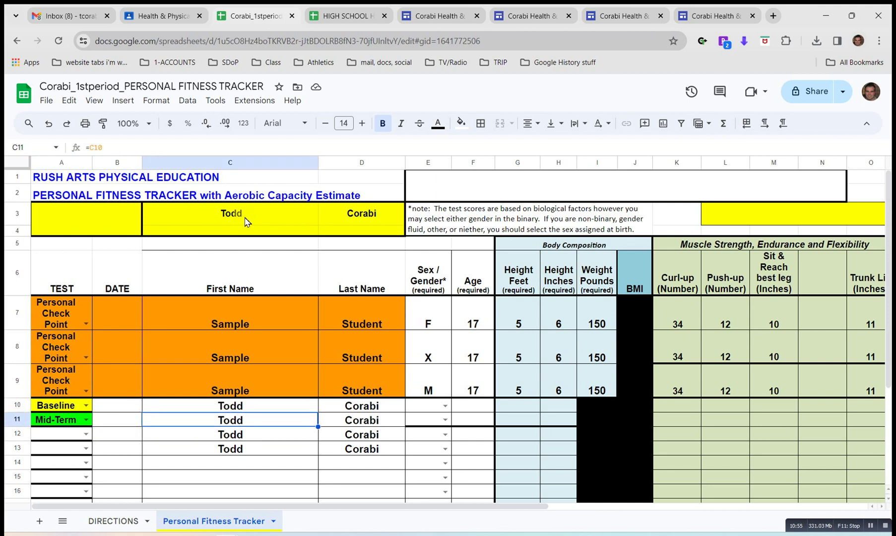
pyautogui.press('Right')
pyautogui.press('Right')
pyautogui.press('Up')
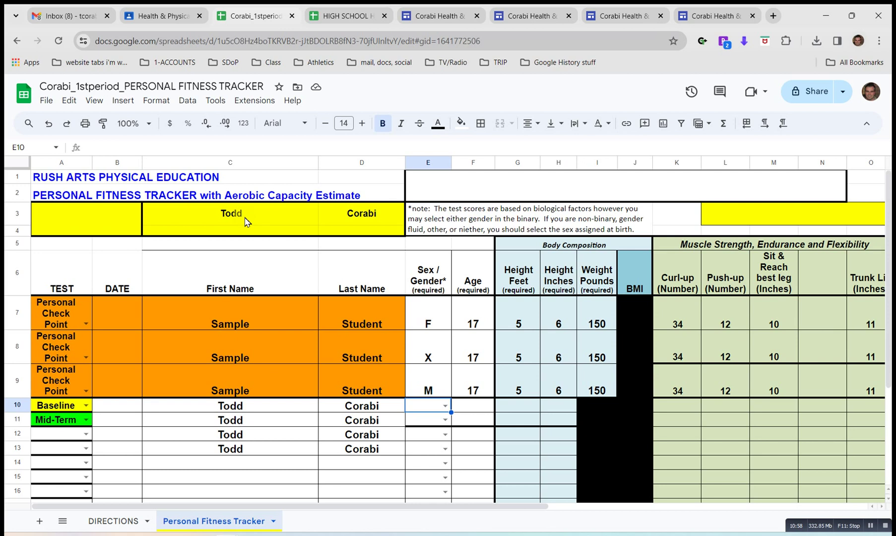
# Enter sex M and age 48 in both the Baseline and Mid-Term rows.
pyautogui.write('M')
pyautogui.press('Return')
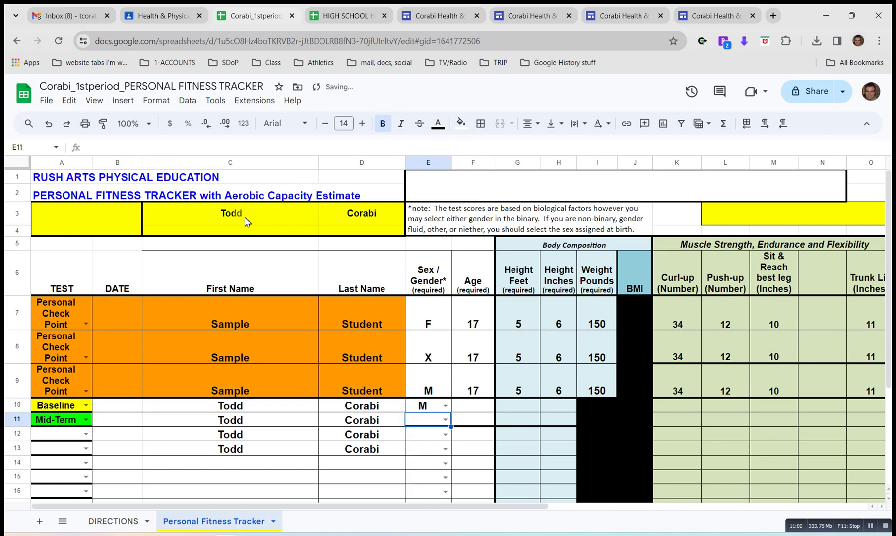
pyautogui.write('M')
pyautogui.press('Return')
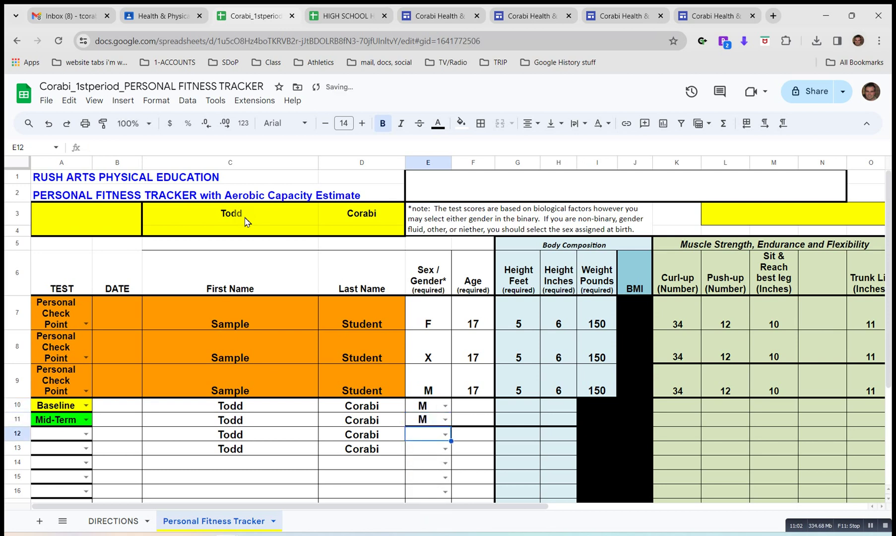
pyautogui.press('Up')
pyautogui.press('Right')
pyautogui.press('Up')
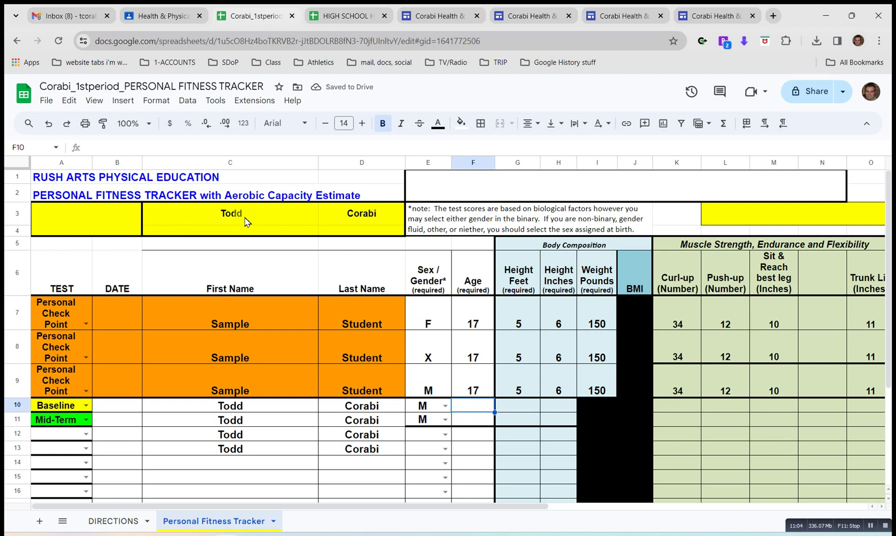
pyautogui.write('48')
pyautogui.press('Return')
pyautogui.write('48')
pyautogui.press('Return')
# Enter a height of 5 ft 6 in for both the Baseline and Mid-Term rows.
pyautogui.press('Up')
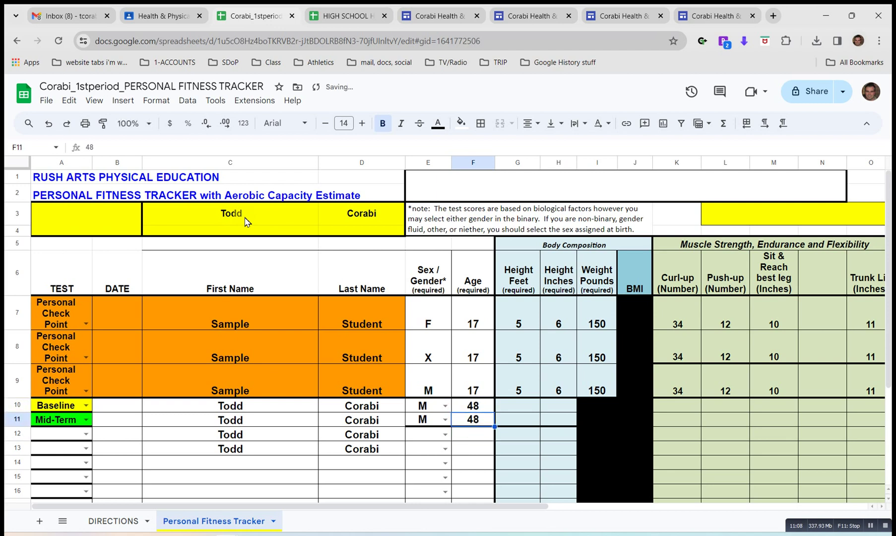
pyautogui.press('Up')
pyautogui.press('Right')
pyautogui.write('5')
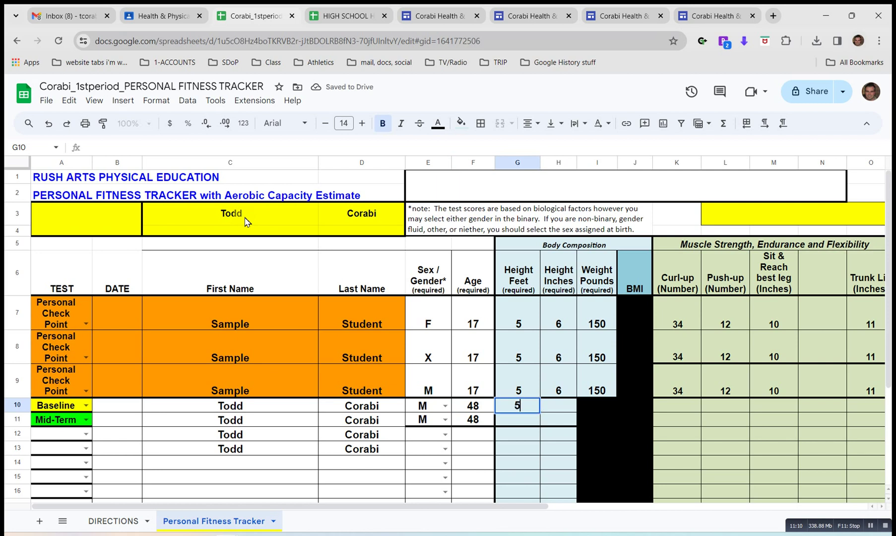
pyautogui.press('Return')
pyautogui.write('6')
pyautogui.press('Up')
pyautogui.press('Down')
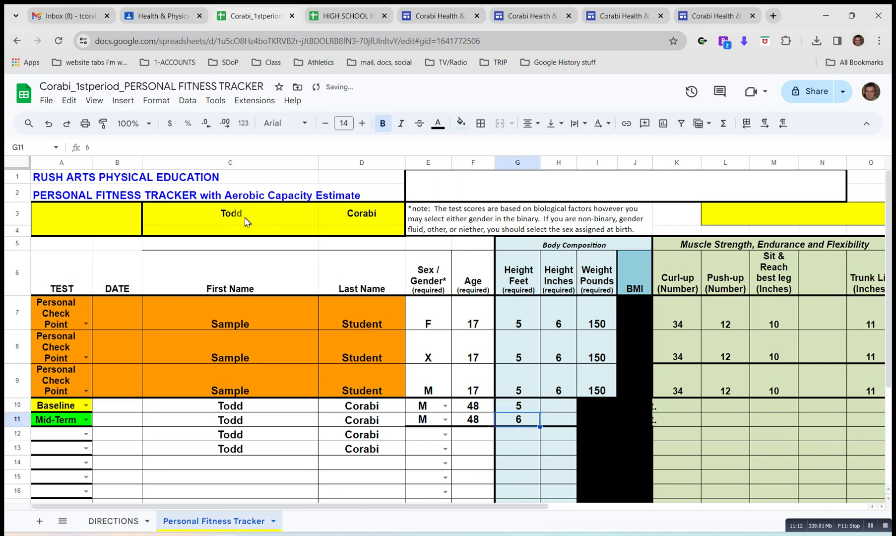
pyautogui.write('5')
pyautogui.press('Up')
pyautogui.press('Right')
pyautogui.write('6')
pyautogui.press('Return')
pyautogui.write('6')
pyautogui.press('Up')
pyautogui.press('Right')
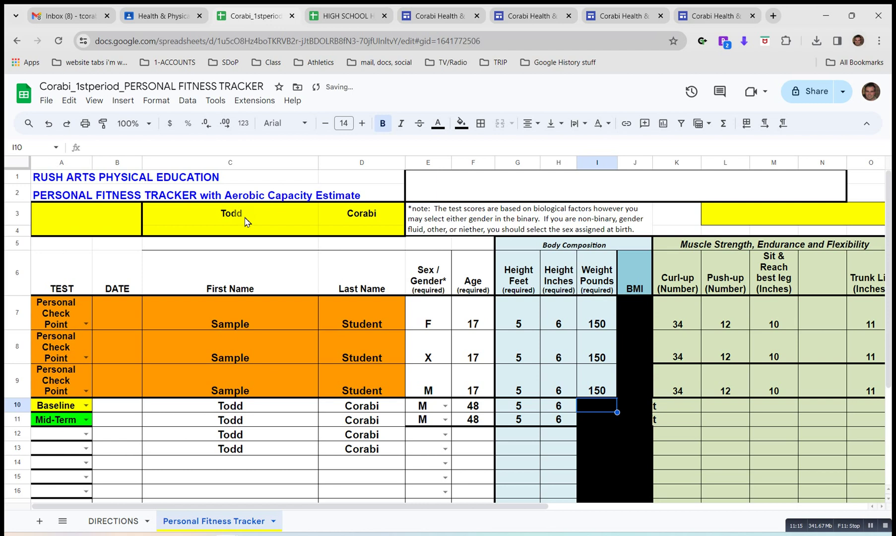
# Enter the Baseline weight of 190 in the weight column.
pyautogui.hscroll(1, 247, 222)
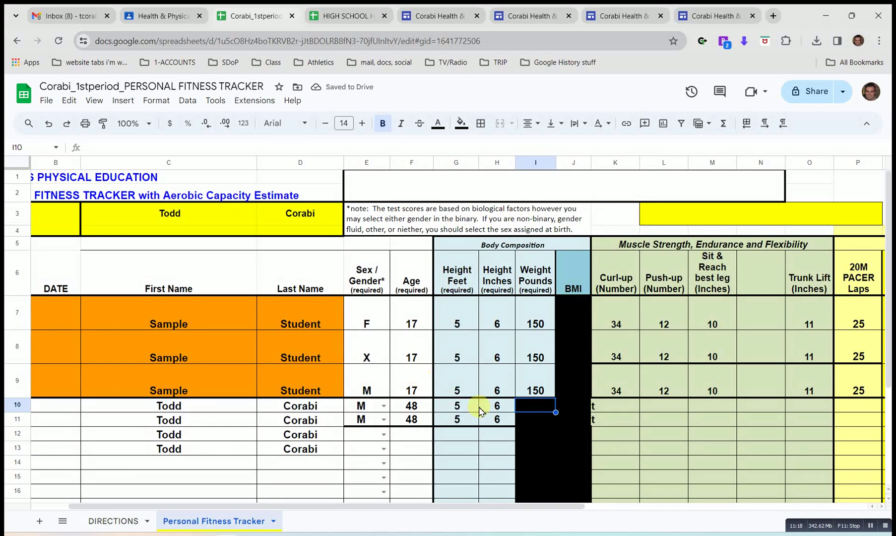
pyautogui.click(254, 146)
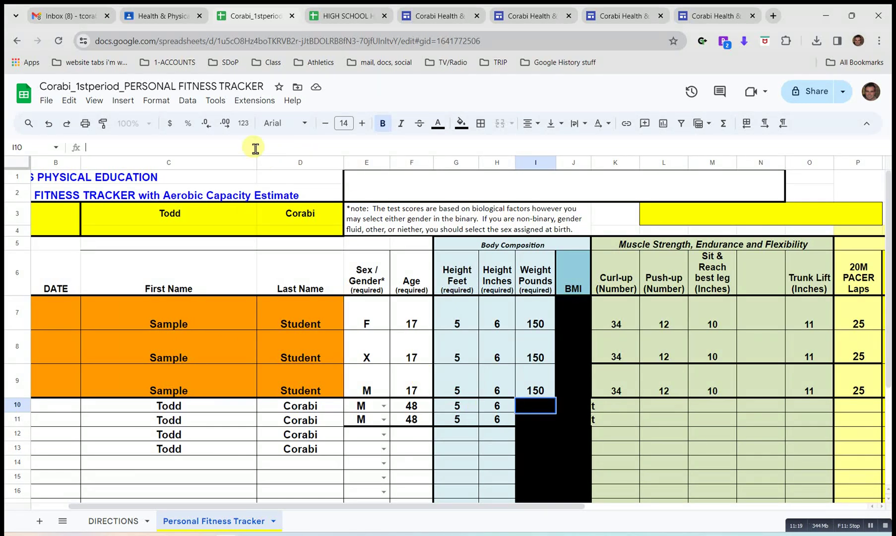
pyautogui.click(530, 433)
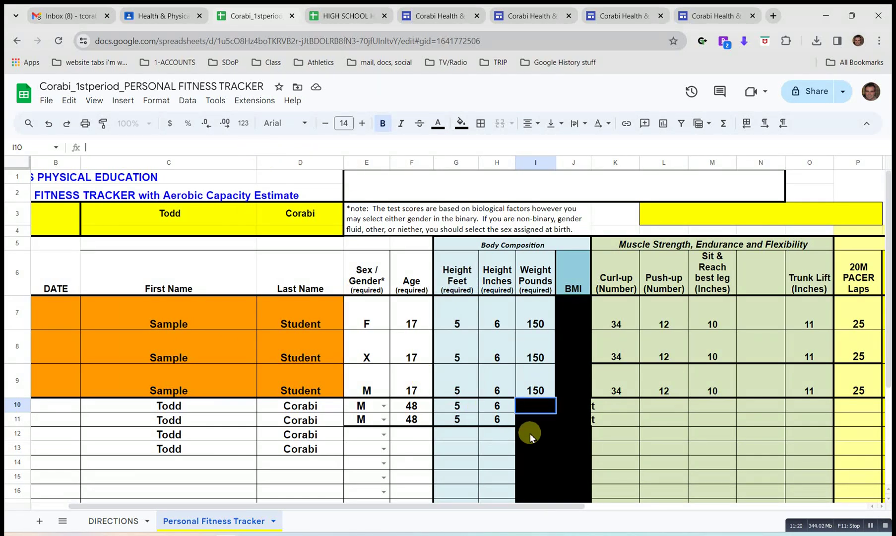
pyautogui.click(531, 406)
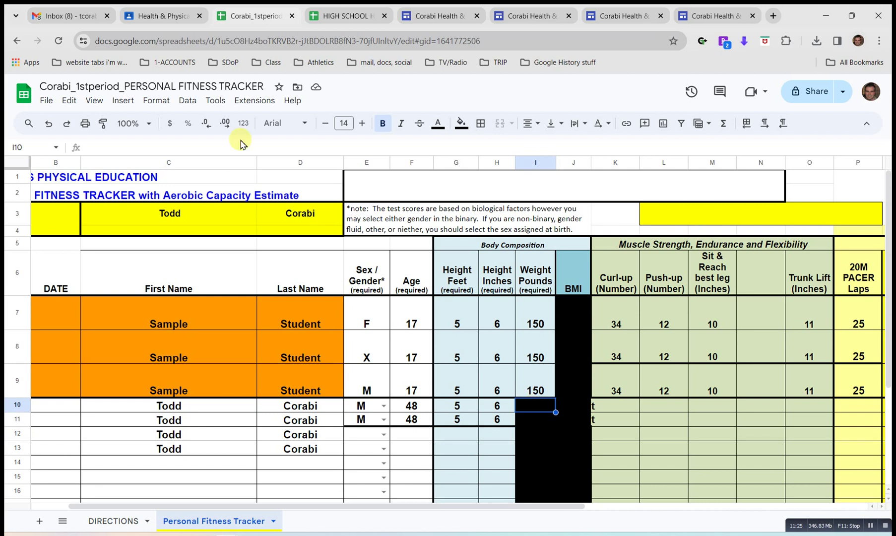
pyautogui.click(95, 102)
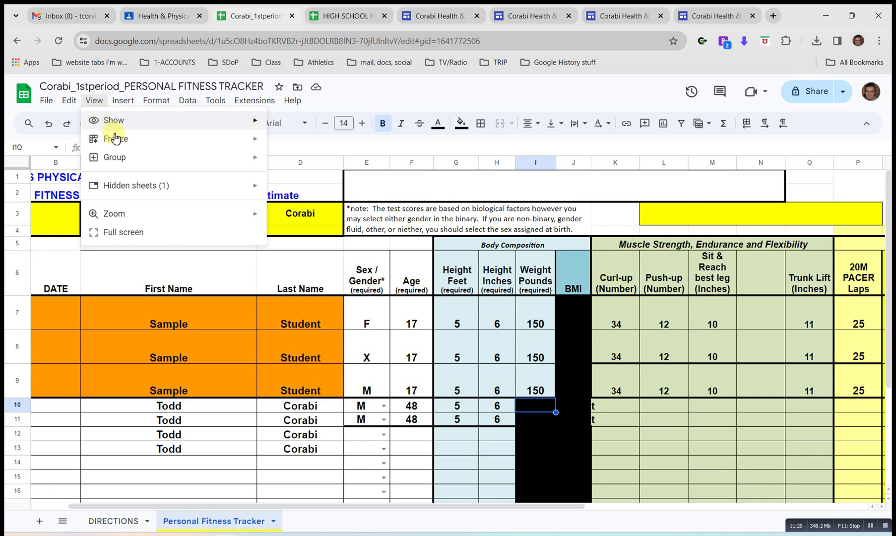
pyautogui.moveTo(158, 125)
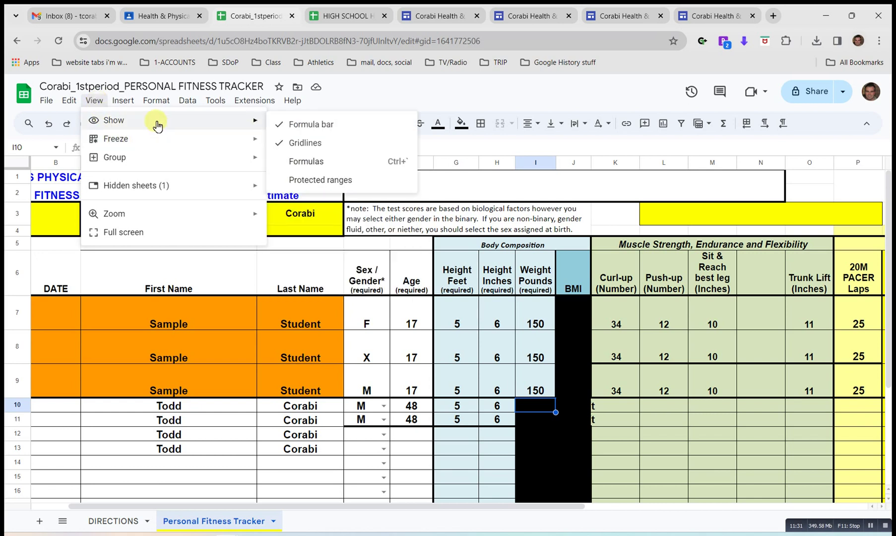
pyautogui.click(550, 420)
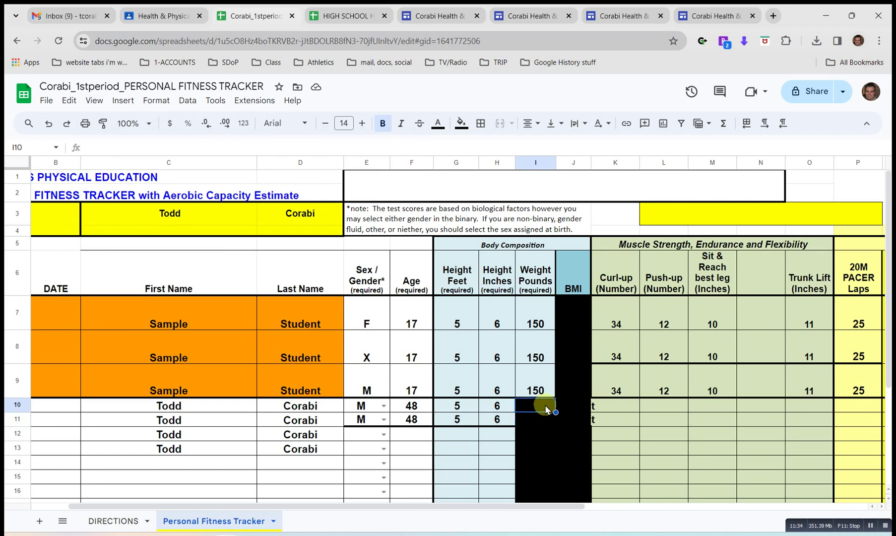
pyautogui.doubleClick(547, 407)
pyautogui.press('Return')
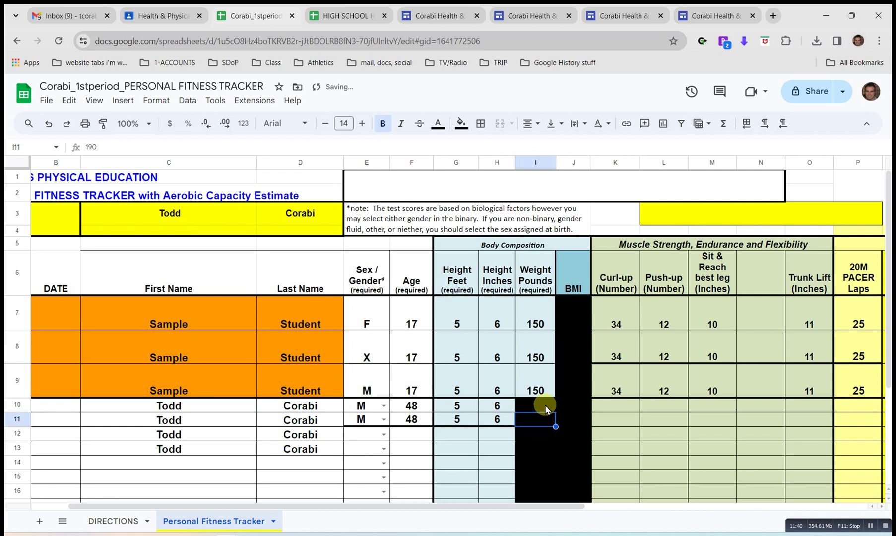
pyautogui.press('Up')
pyautogui.press('Right')
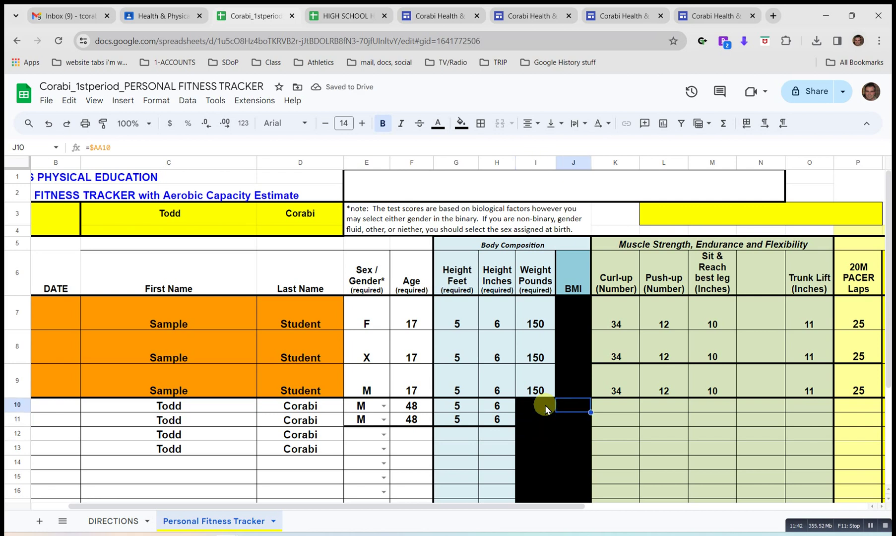
pyautogui.press('Right')
pyautogui.press('Right')
pyautogui.press('Right')
pyautogui.press('Right')
pyautogui.press('Right')
pyautogui.press('Right')
pyautogui.press('Right')
pyautogui.press('Right')
pyautogui.press('Right')
pyautogui.press('Right')
pyautogui.press('Right')
pyautogui.press('Right')
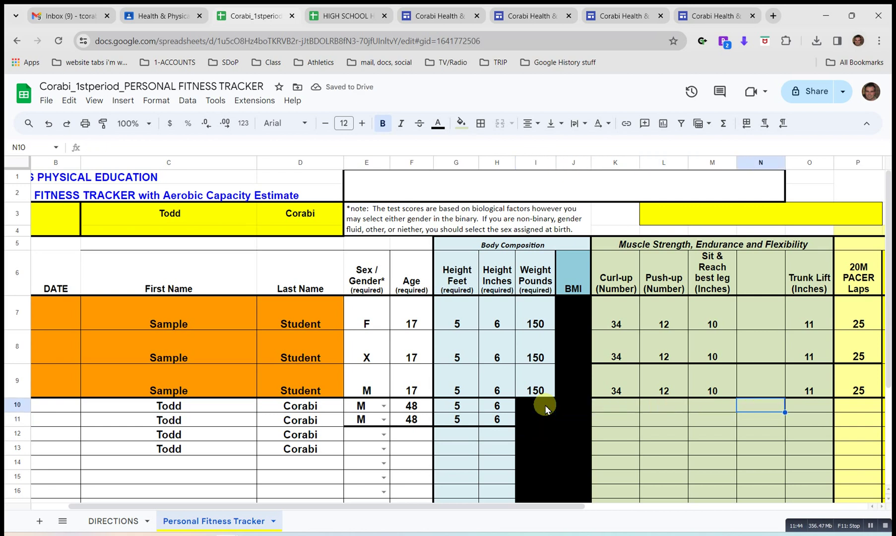
# Enter curl-up scores of 25 baseline and 30 mid-term.
pyautogui.press('Left')
pyautogui.press('Left')
pyautogui.press('Left')
pyautogui.press('Left')
pyautogui.press('Left')
pyautogui.press('Left')
pyautogui.press('Left')
pyautogui.press('Left')
pyautogui.press('Left')
pyautogui.press('Left')
pyautogui.press('Left')
pyautogui.press('Left')
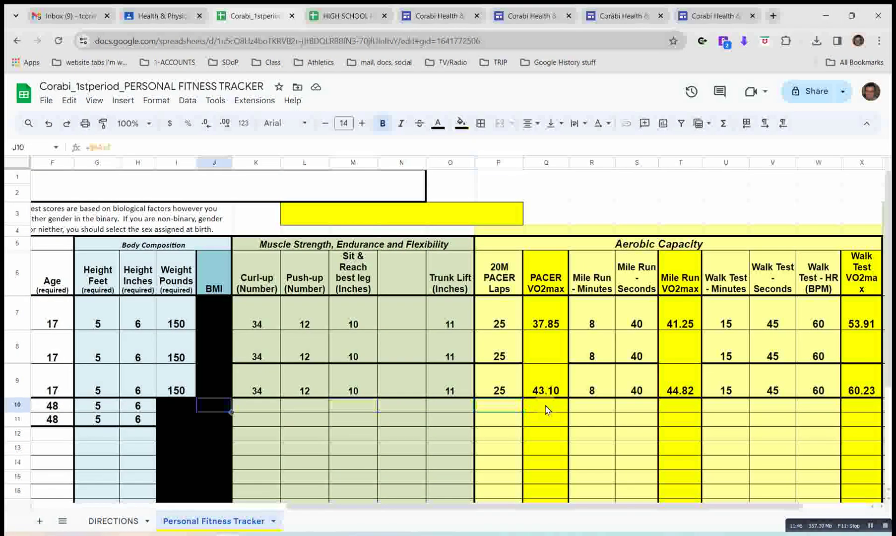
pyautogui.press('Right')
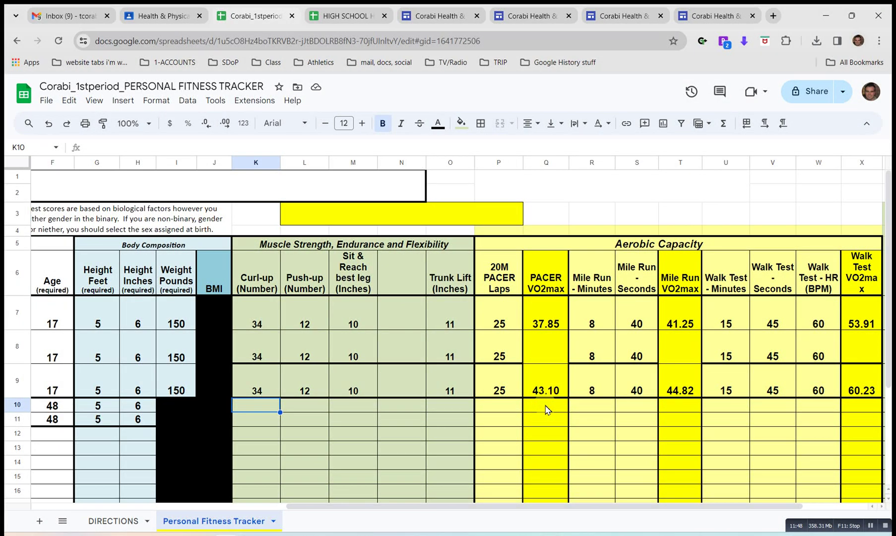
pyautogui.press('Down')
pyautogui.press('Up')
pyautogui.press('Down')
pyautogui.press('Up')
pyautogui.write('25')
pyautogui.press('Return')
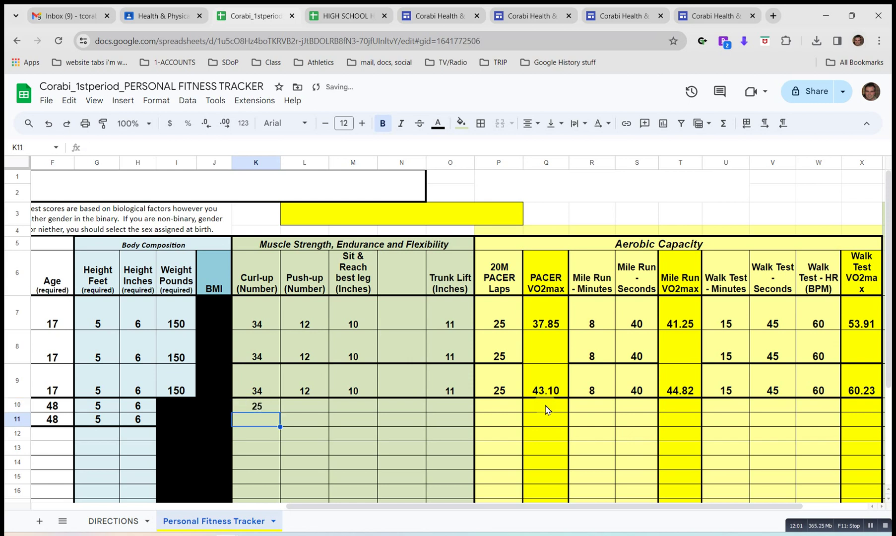
pyautogui.write('30')
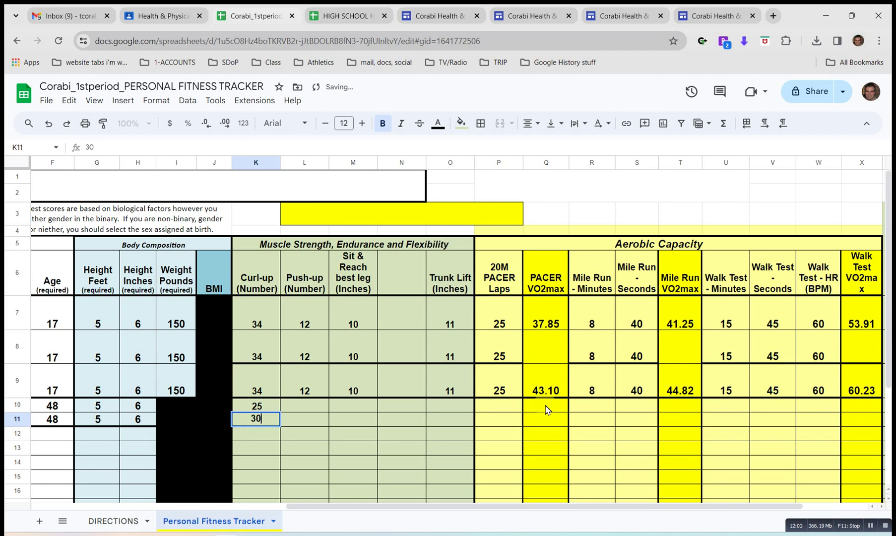
pyautogui.press('Tab')
# Enter push-ups 25 and 35 and sit-and-reach 9 and 9 for baseline and mid-term.
pyautogui.press('Up')
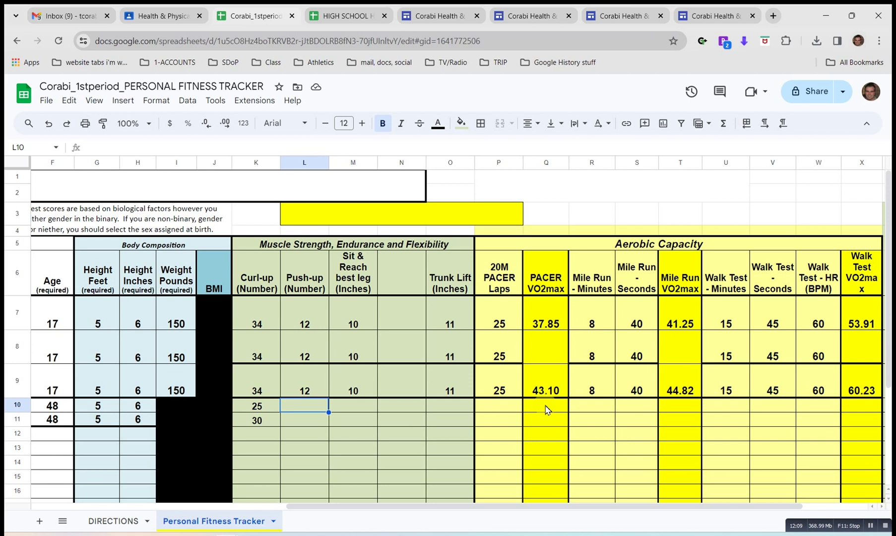
pyautogui.write('25')
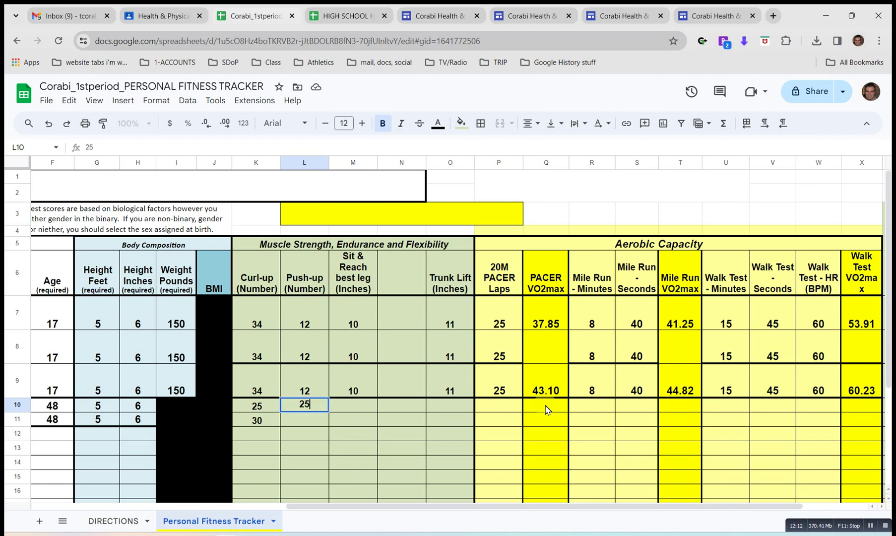
pyautogui.press('Return')
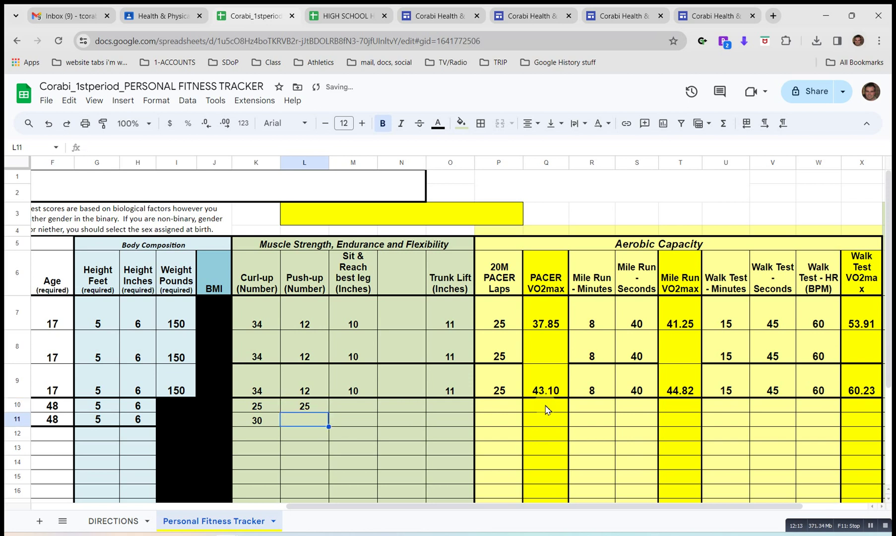
pyautogui.write('35')
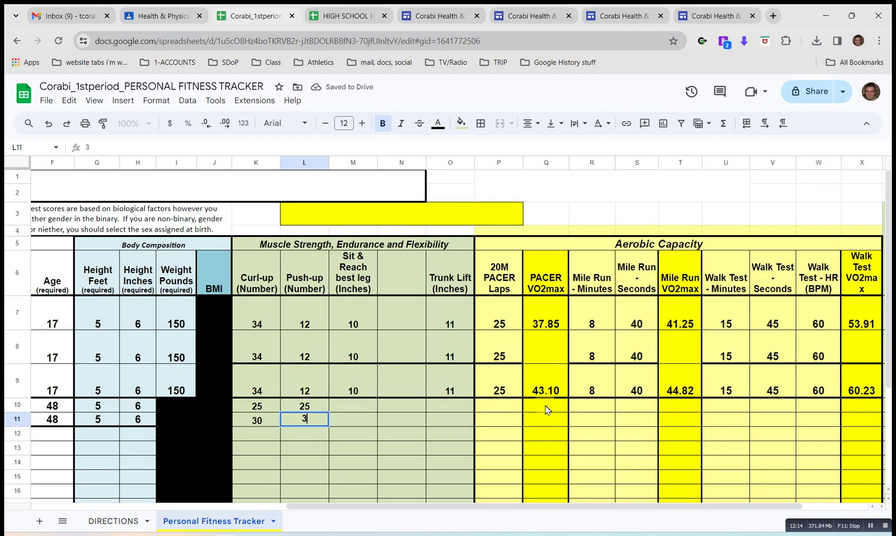
pyautogui.press('Tab')
pyautogui.press('Up')
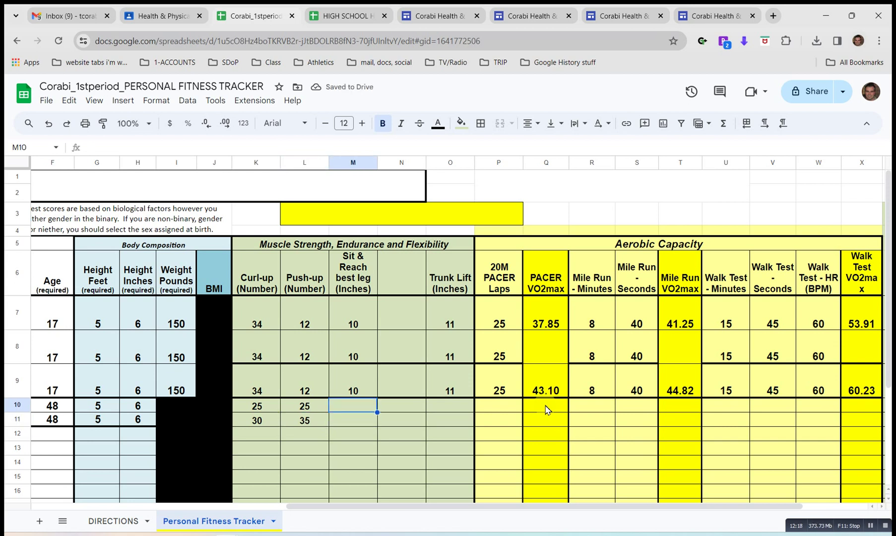
pyautogui.write('9')
pyautogui.press('Return')
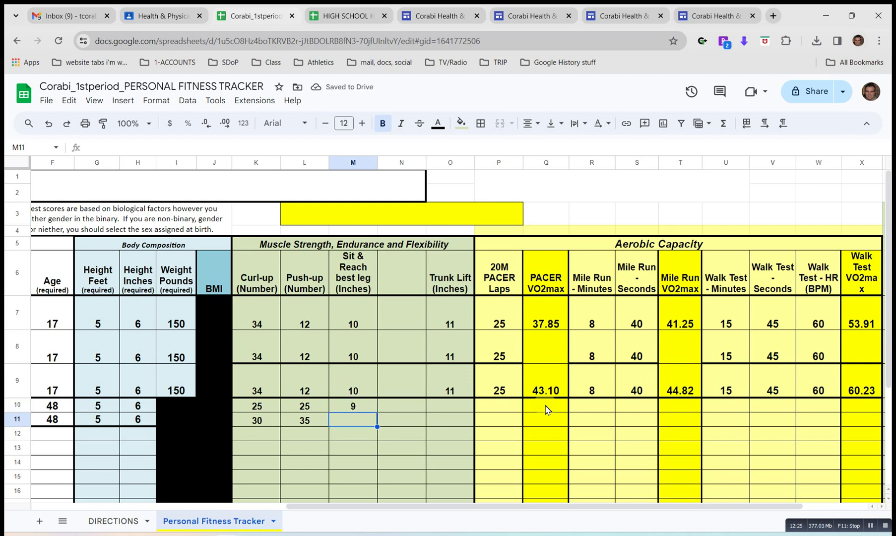
pyautogui.write('9')
pyautogui.press('Tab')
# Enter trunk lift 11 in both rows, then change the baseline trunk lift to 12.
pyautogui.press('Up')
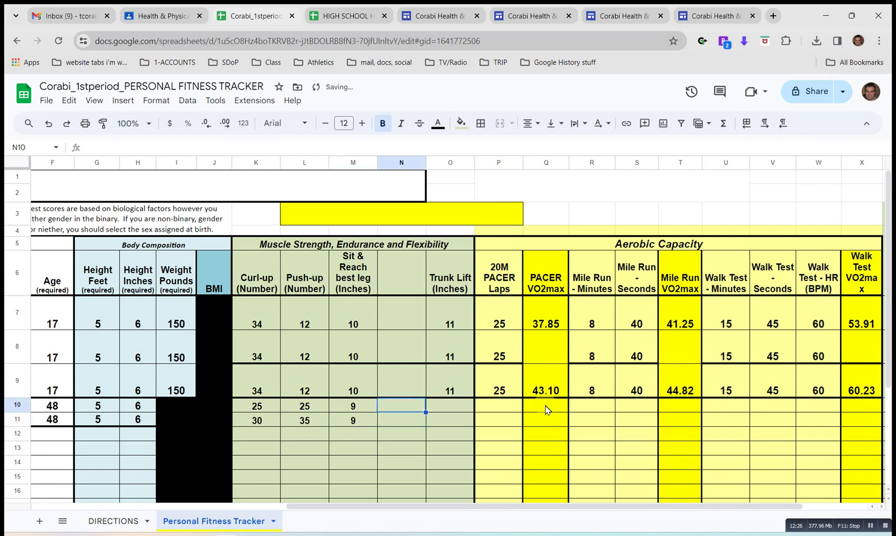
pyautogui.press('Left')
pyautogui.press('Right')
pyautogui.press('Right')
pyautogui.write('11')
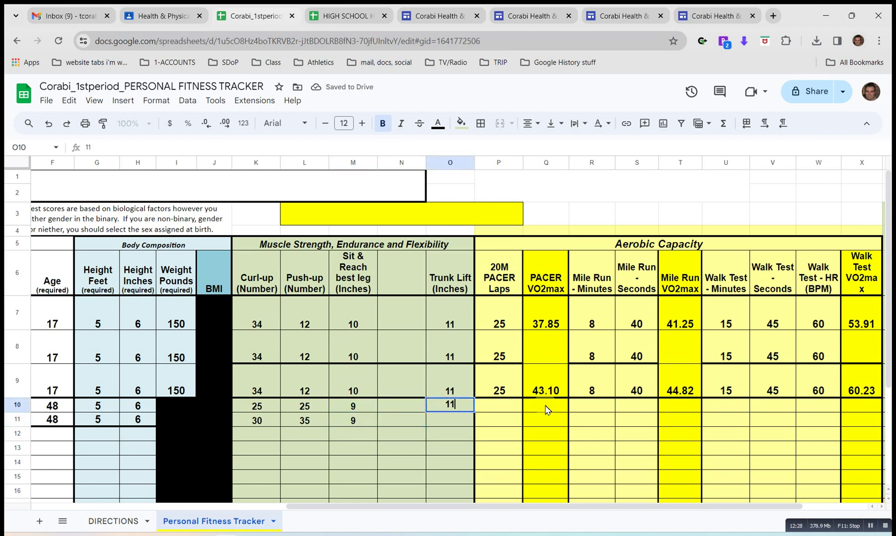
pyautogui.press('Return')
pyautogui.write('11')
pyautogui.press('Up')
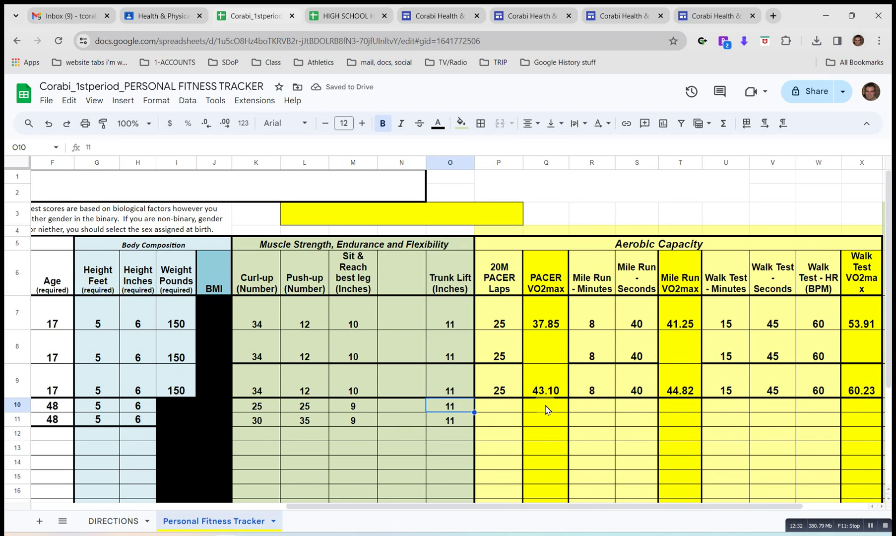
pyautogui.press('Right')
pyautogui.press('Left')
pyautogui.hotkey('shift', 'Left')
pyautogui.press('Right')
pyautogui.press('Right')
pyautogui.press('Right')
pyautogui.press('Left')
pyautogui.press('Left')
pyautogui.press('Left')
pyautogui.write('12')
pyautogui.press('Return')
pyautogui.press('Up')
# Restore baseline trunk lift to 11 and enter 7 baseline PACER laps, checking the #N/A VO2max.
pyautogui.write('11')
pyautogui.press('Return')
pyautogui.press('Up')
pyautogui.press('Right')
pyautogui.press('Right')
pyautogui.press('Right')
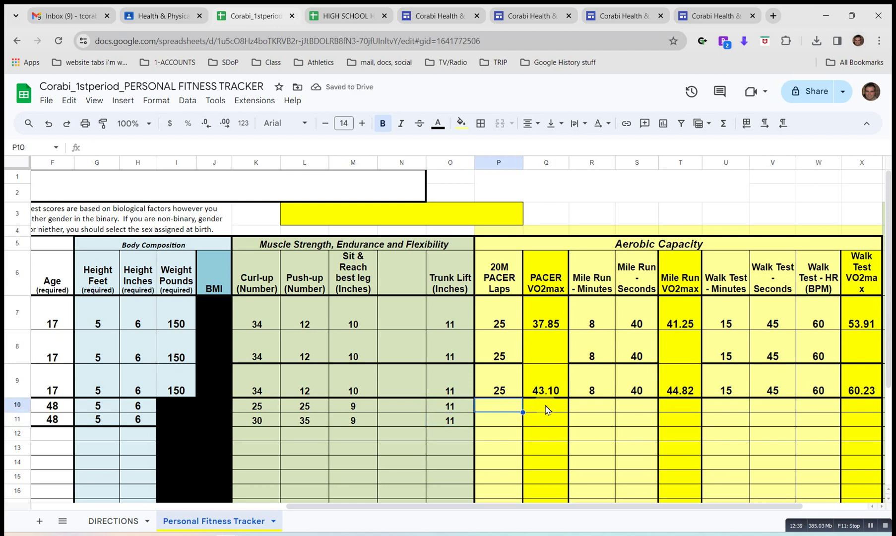
pyautogui.press('Left')
pyautogui.press('Left')
pyautogui.write('7')
pyautogui.press('Return')
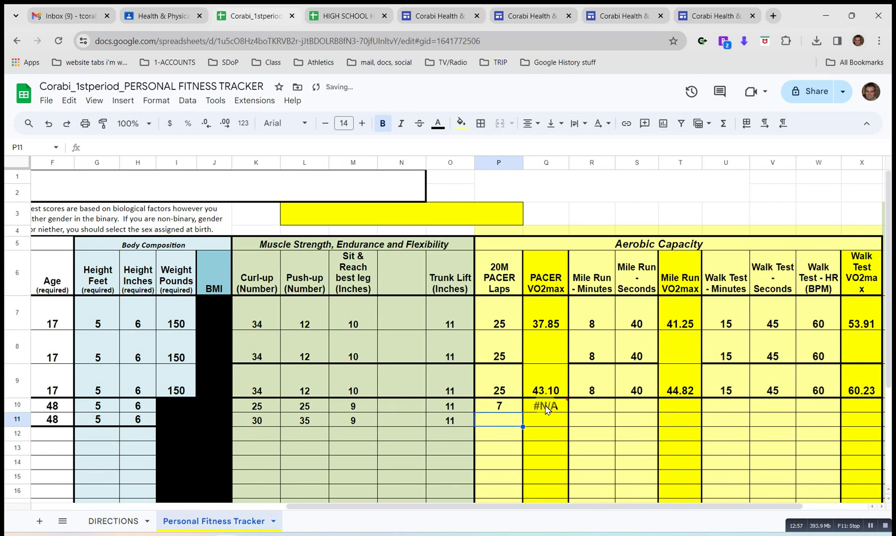
pyautogui.press('Up')
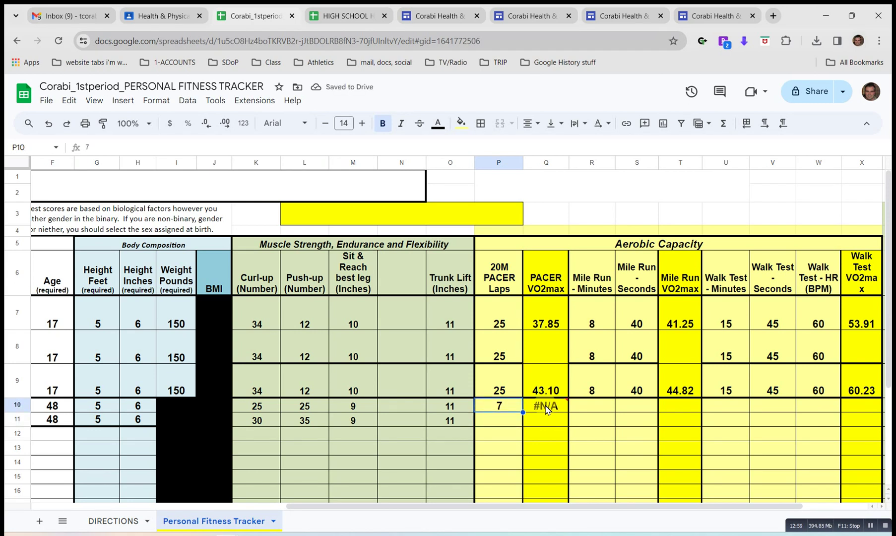
pyautogui.click(546, 408)
pyautogui.press('Left')
pyautogui.click(546, 408)
# Enter 25 mid-term PACER laps, giving a PACER VO2max of 37.67.
pyautogui.press('Down')
pyautogui.press('Left')
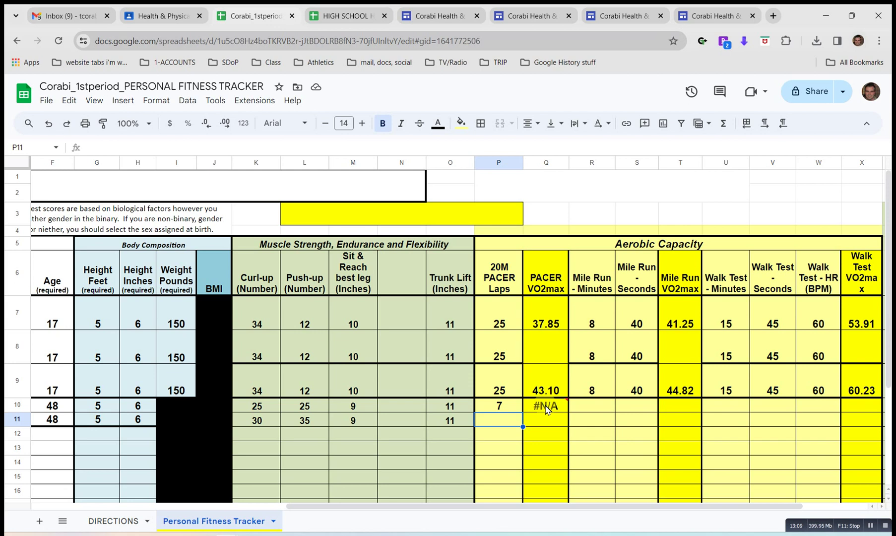
pyautogui.write('25')
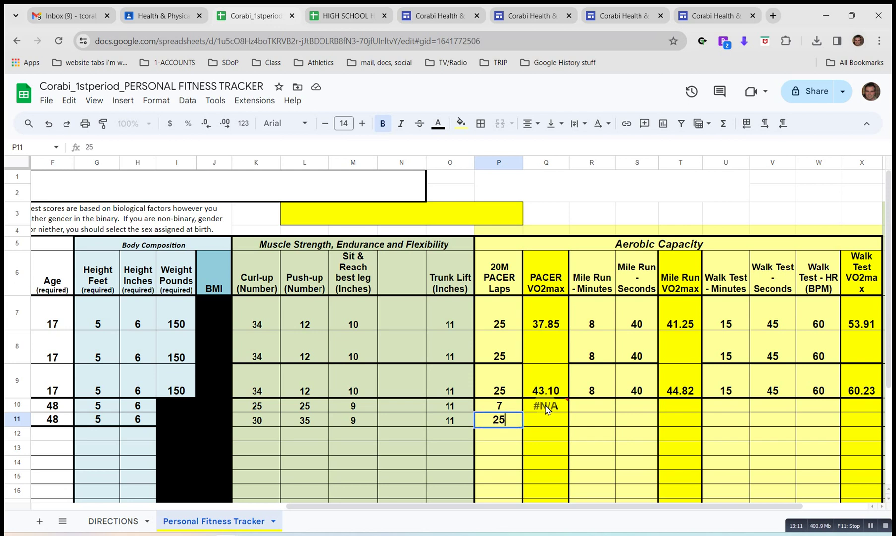
pyautogui.press('Tab')
pyautogui.press('Left')
pyautogui.press('Right')
pyautogui.press('Left')
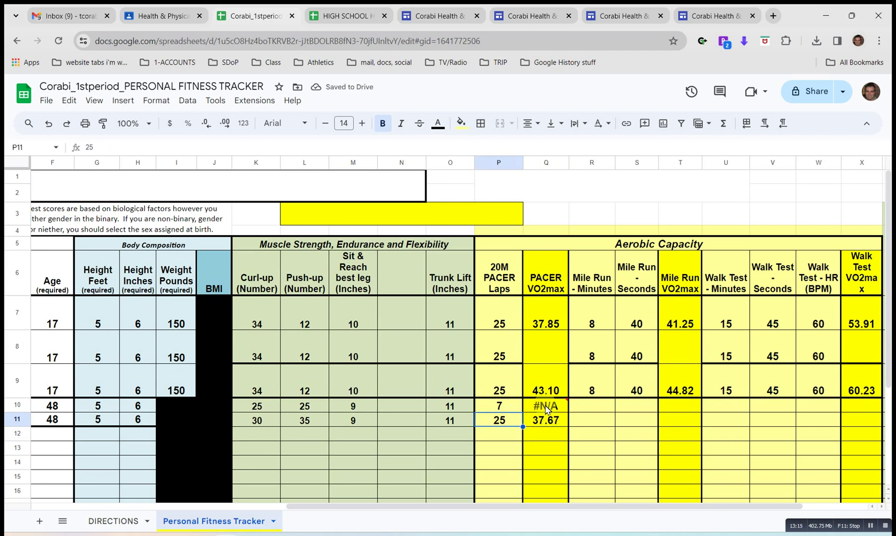
pyautogui.press('Right')
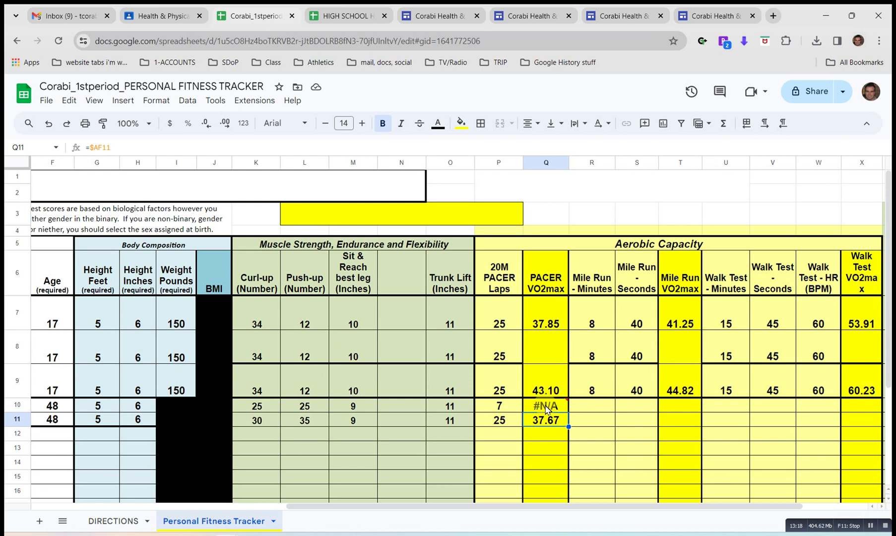
# Record the baseline mile run as 9 minutes 35 seconds.
pyautogui.press('Right')
pyautogui.press('Up')
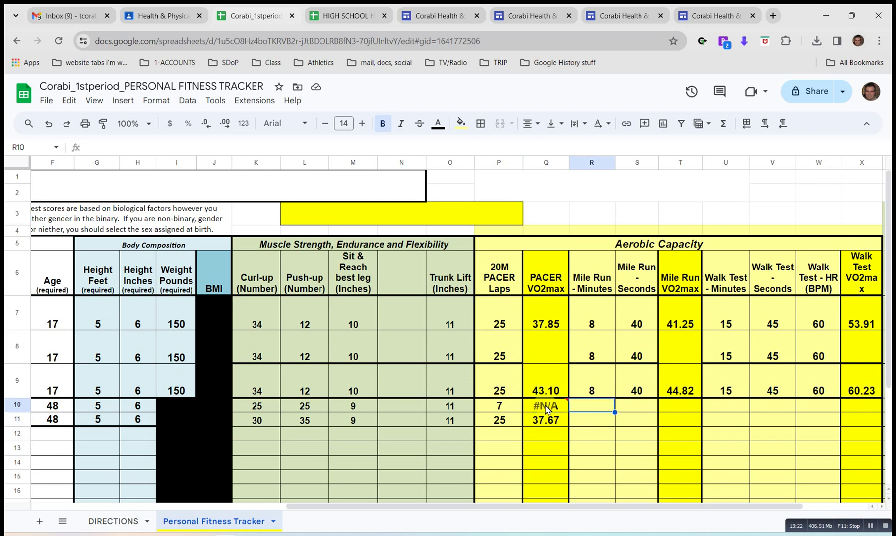
pyautogui.write('9')
pyautogui.press('Tab')
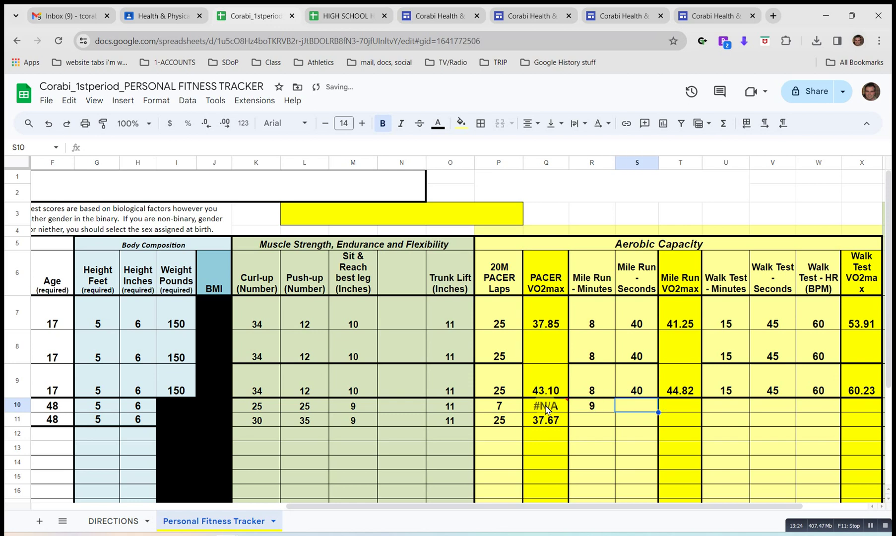
pyautogui.write('35')
pyautogui.press('Return')
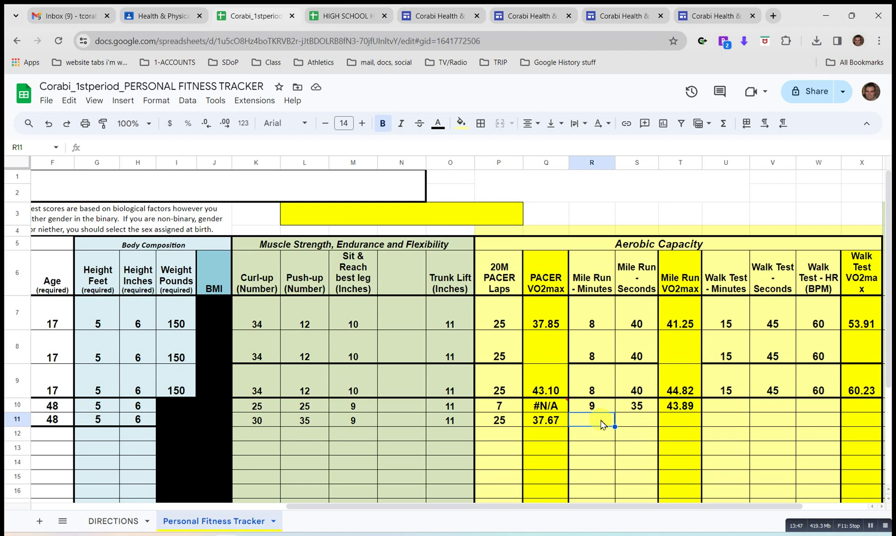
# Enter the mid-term mile run as 10 minutes and 50 seconds.
pyautogui.write('10')
pyautogui.press('Tab')
pyautogui.write('50')
pyautogui.press('Tab')
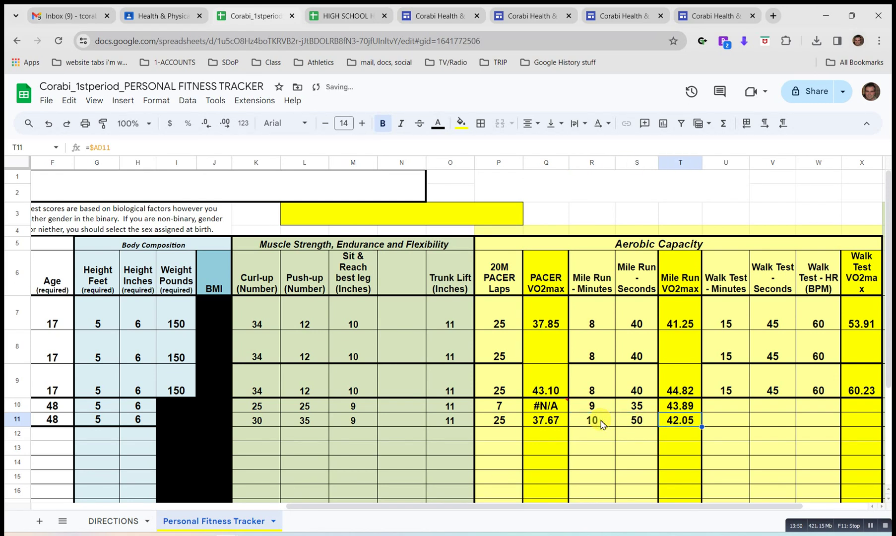
# Review the mid-term row's PACER, mile-run (42.05 VO2max) and walk test results.
pyautogui.press('Left')
pyautogui.press('Right')
pyautogui.press('Left')
pyautogui.press('Left')
pyautogui.press('Left')
pyautogui.press('Right')
pyautogui.press('Right')
pyautogui.press('Right')
pyautogui.press('Left')
pyautogui.press('Left')
pyautogui.press('Left')
pyautogui.press('Left')
pyautogui.press('Left')
pyautogui.press('Right')
pyautogui.press('Right')
pyautogui.press('Right')
pyautogui.press('Right')
pyautogui.press('Right')
pyautogui.press('Left')
pyautogui.press('Left')
pyautogui.press('Left')
pyautogui.press('Left')
pyautogui.press('Right')
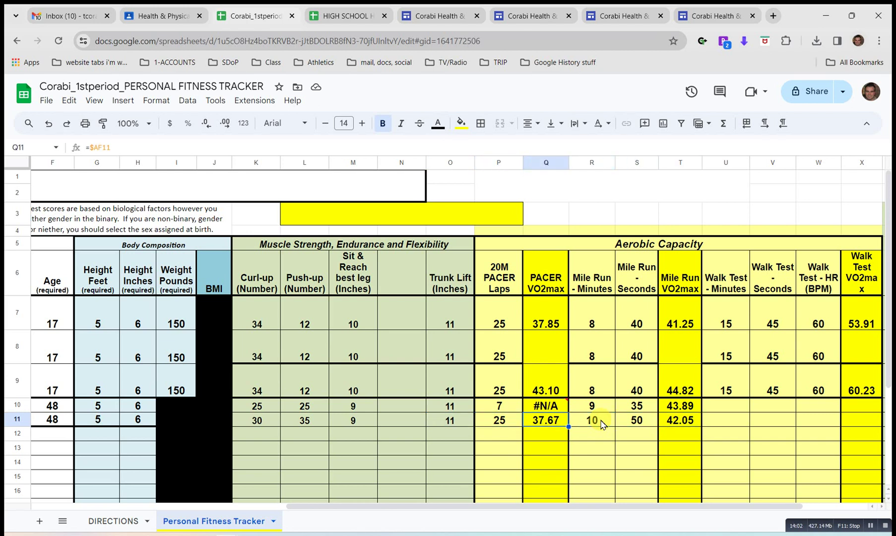
pyautogui.press('Left')
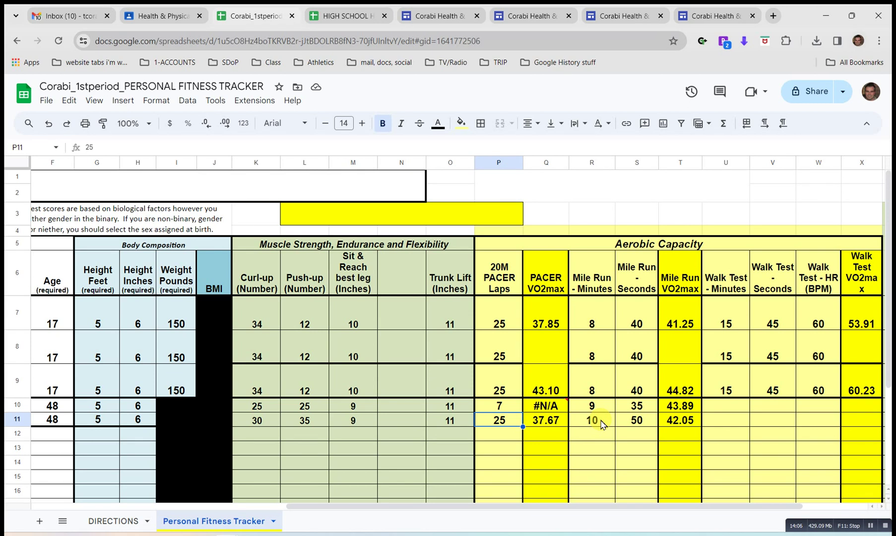
pyautogui.press('Right')
pyautogui.press('Right')
pyautogui.press('Right')
pyautogui.press('Right')
pyautogui.press('Right')
pyautogui.press('Right')
pyautogui.press('Left')
pyautogui.press('Right')
pyautogui.press('Right')
pyautogui.press('Right')
pyautogui.press('Right')
pyautogui.press('Left')
pyautogui.press('Left')
pyautogui.press('Left')
pyautogui.press('Left')
pyautogui.press('Right')
pyautogui.press('Right')
pyautogui.press('Right')
pyautogui.press('Right')
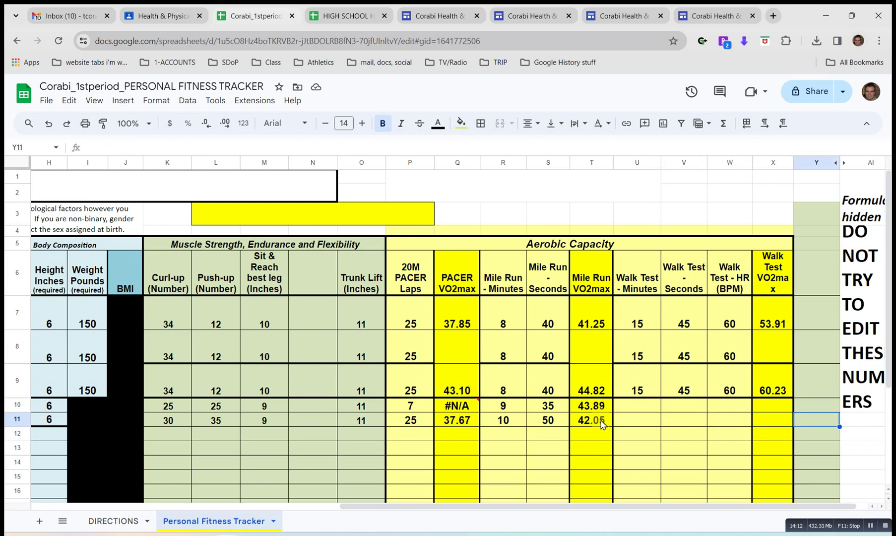
pyautogui.press('Left')
pyautogui.press('Left')
pyautogui.press('Left')
pyautogui.press('Left')
pyautogui.press('Right')
pyautogui.press('Right')
pyautogui.press('Right')
pyautogui.press('Left')
pyautogui.press('Left')
pyautogui.press('Left')
pyautogui.press('Left')
pyautogui.press('Left')
pyautogui.press('Left')
pyautogui.press('Left')
pyautogui.press('Left')
pyautogui.press('Left')
pyautogui.press('Left')
pyautogui.press('Left')
pyautogui.press('Left')
pyautogui.press('Left')
pyautogui.press('Left')
pyautogui.press('Left')
pyautogui.press('Left')
pyautogui.press('Left')
pyautogui.press('Left')
pyautogui.press('Left')
pyautogui.press('Left')
pyautogui.press('Right')
pyautogui.press('Right')
pyautogui.press('Right')
pyautogui.press('Right')
pyautogui.press('Right')
pyautogui.press('Right')
pyautogui.press('Right')
pyautogui.press('Left')
pyautogui.press('Left')
pyautogui.press('Left')
pyautogui.press('Left')
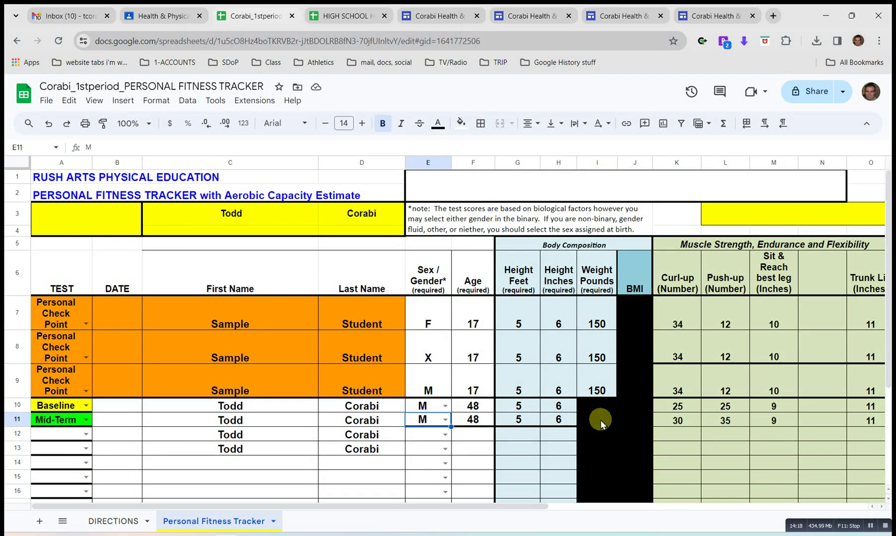
pyautogui.press('Right')
pyautogui.press('Right')
pyautogui.press('Right')
pyautogui.press('Right')
pyautogui.press('Right')
pyautogui.press('Right')
pyautogui.press('Right')
pyautogui.press('Right')
pyautogui.press('Right')
pyautogui.press('Right')
pyautogui.press('Right')
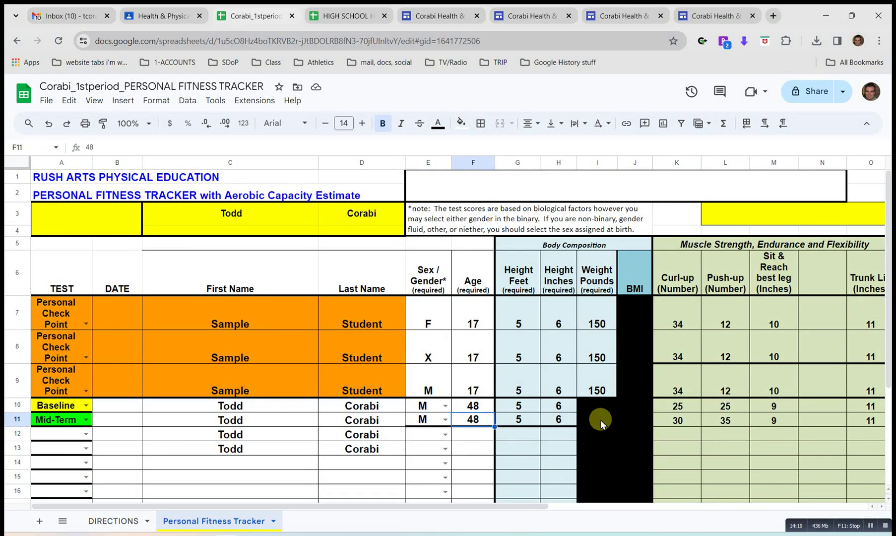
pyautogui.press('Right')
pyautogui.press('Right')
pyautogui.press('Right')
pyautogui.press('Right')
pyautogui.press('Right')
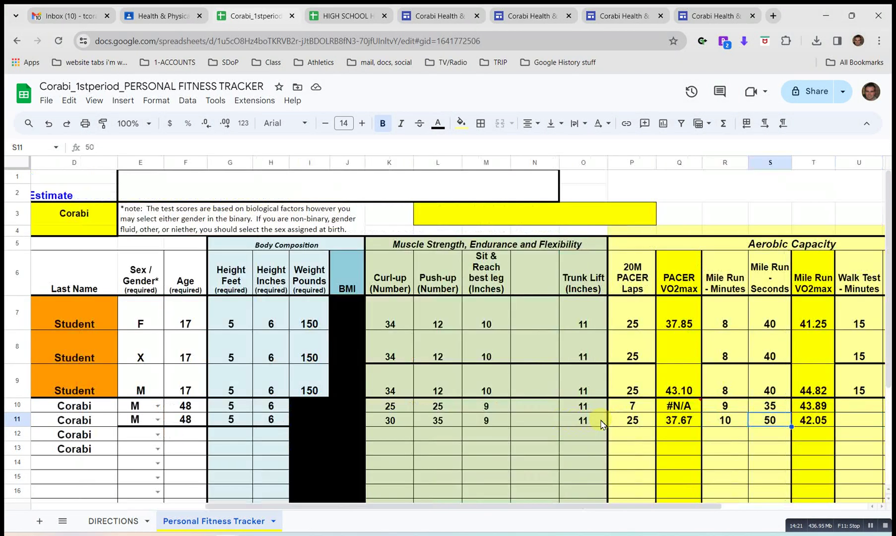
pyautogui.press('Left')
pyautogui.press('Up')
pyautogui.press('Left')
pyautogui.press('Left')
pyautogui.press('Left')
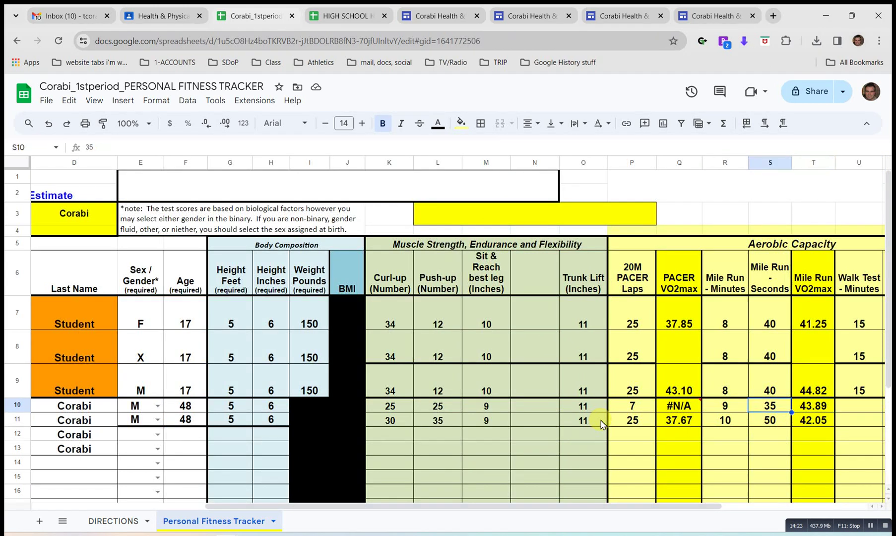
pyautogui.press('Right')
pyautogui.press('Down')
pyautogui.press('Left')
pyautogui.press('Left')
pyautogui.press('Left')
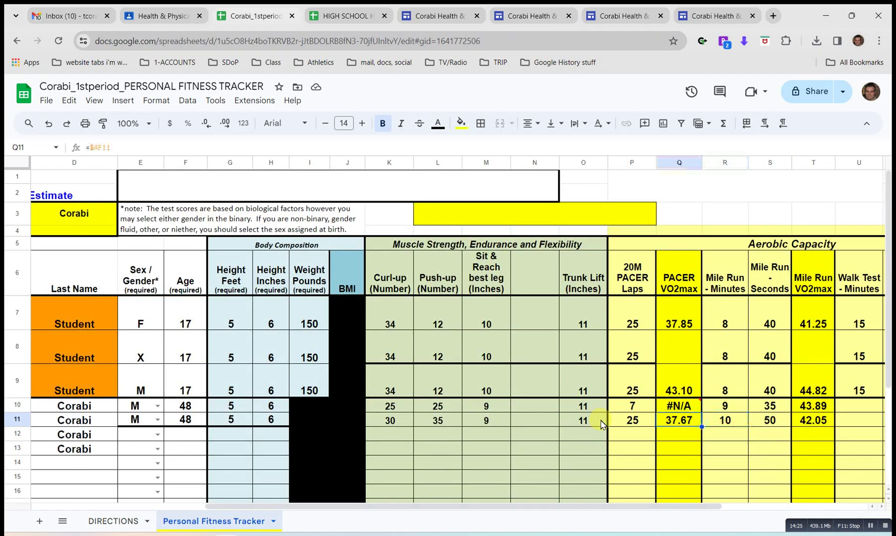
pyautogui.press('Right')
pyautogui.press('Up')
pyautogui.press('Right')
pyautogui.press('Right')
pyautogui.press('Right')
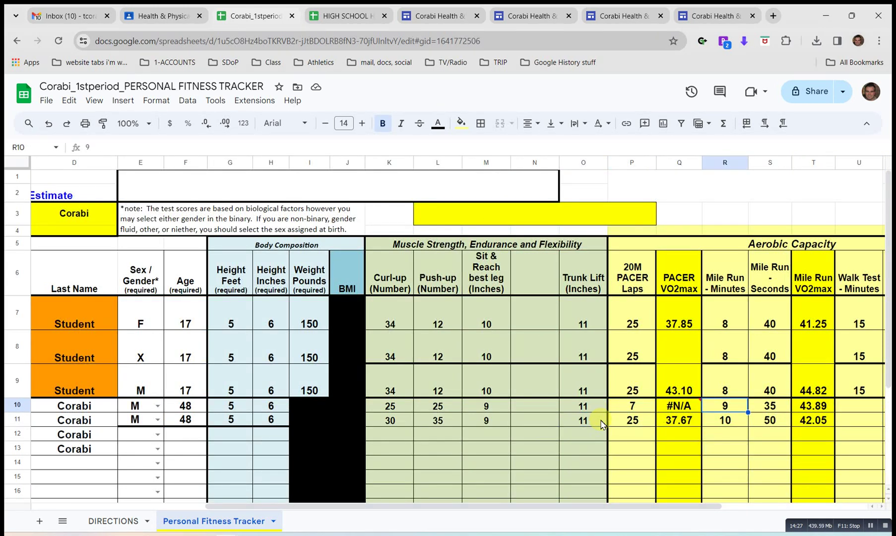
pyautogui.press('Down')
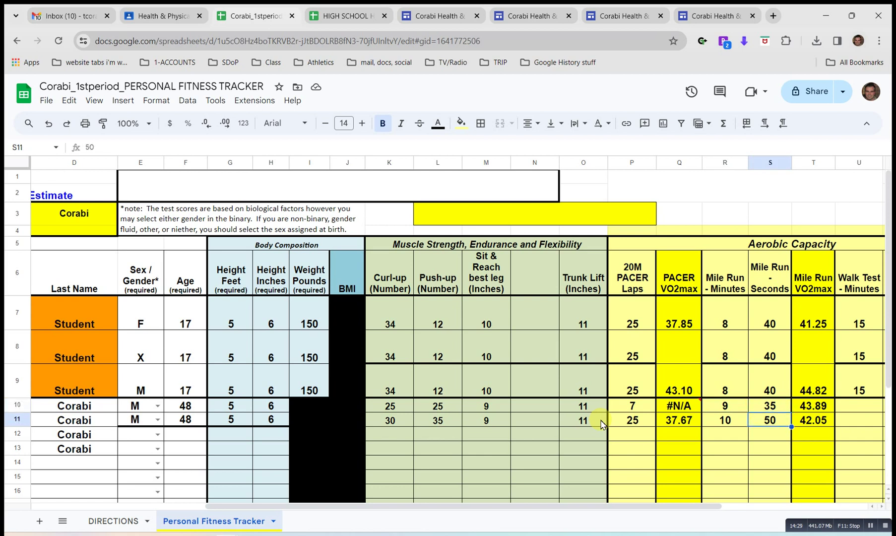
pyautogui.press('Up')
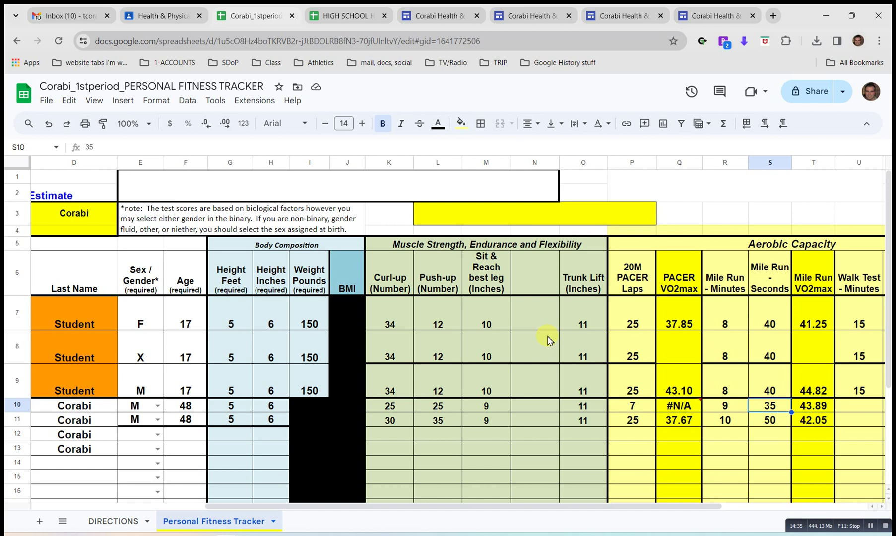
pyautogui.press('Down')
pyautogui.press('Up')
pyautogui.press('Left')
pyautogui.press('Left')
pyautogui.press('Left')
pyautogui.press('Left')
pyautogui.press('Left')
pyautogui.press('Left')
pyautogui.press('Left')
pyautogui.press('Left')
pyautogui.press('Left')
pyautogui.press('Left')
pyautogui.press('Left')
pyautogui.press('Left')
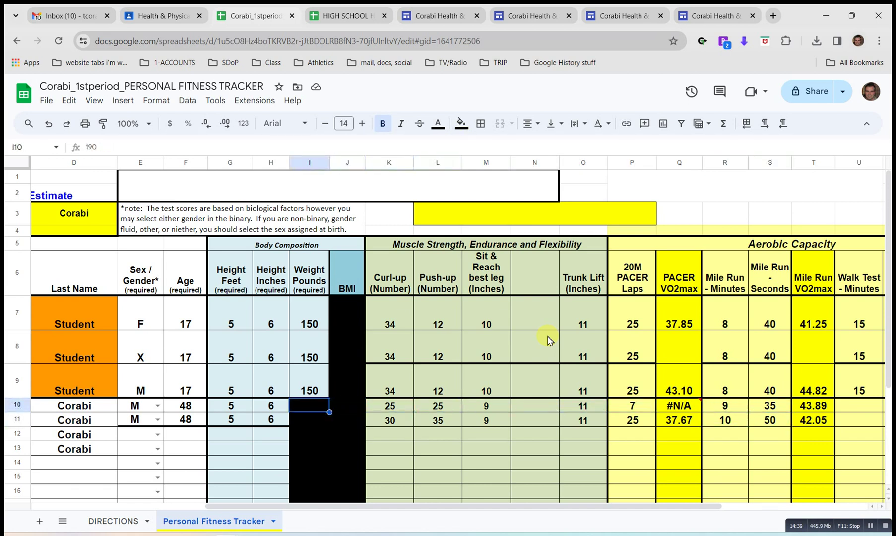
# Enter age 17 in F10 and F11 for both Corabi rows.
pyautogui.write('17')
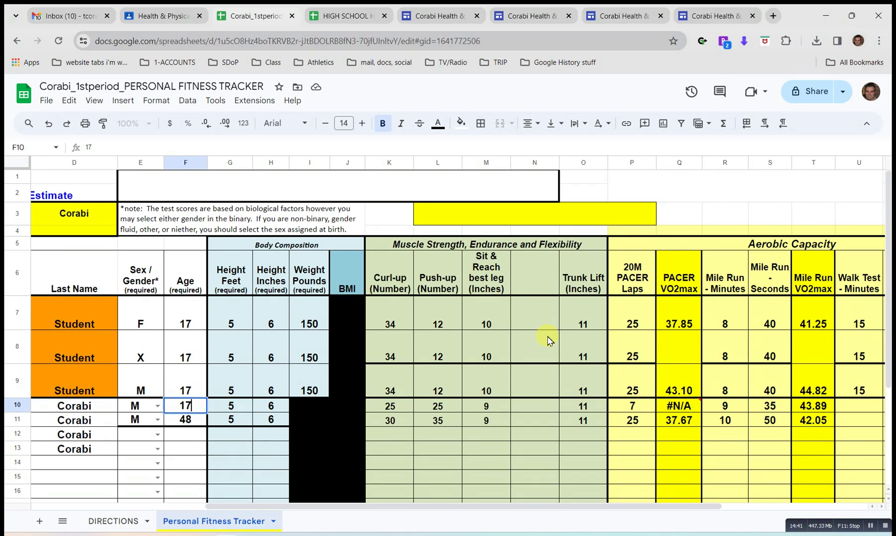
pyautogui.press('Return')
pyautogui.write('1')
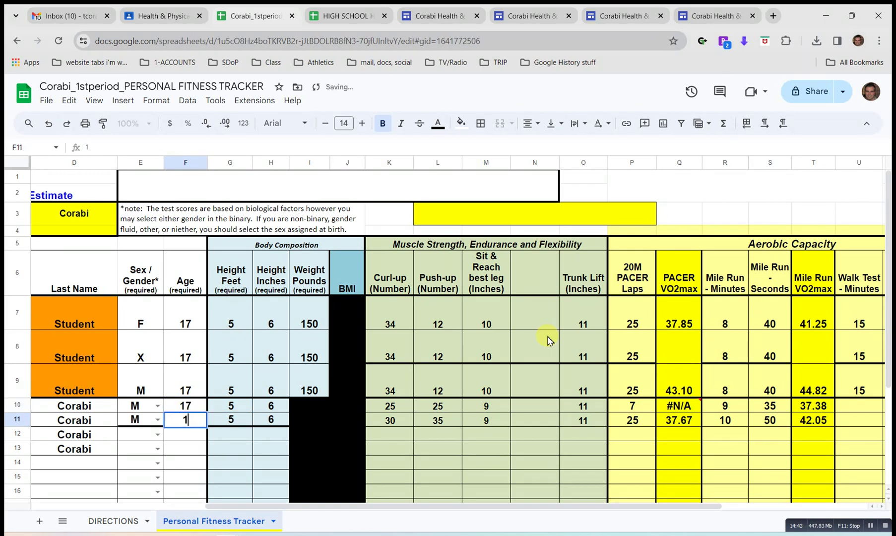
pyautogui.write('7')
pyautogui.press('Return')
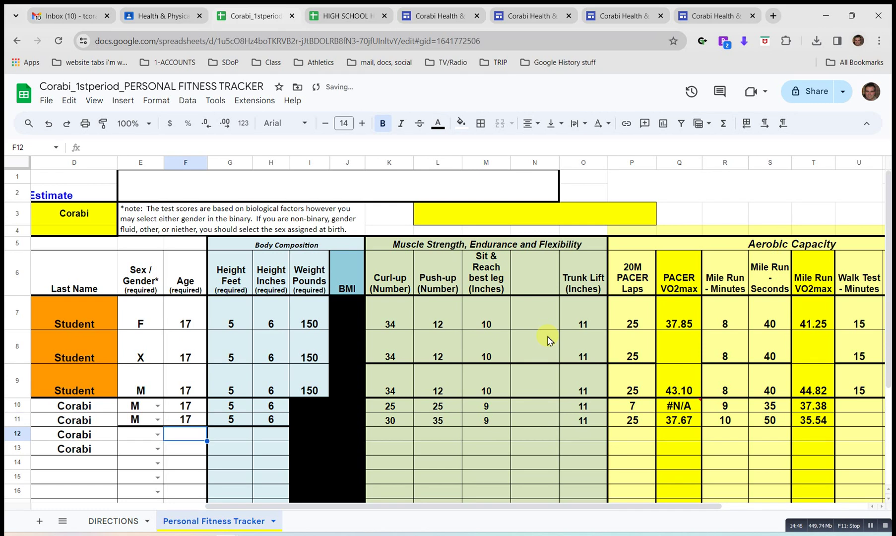
pyautogui.press('Up')
pyautogui.press('Up')
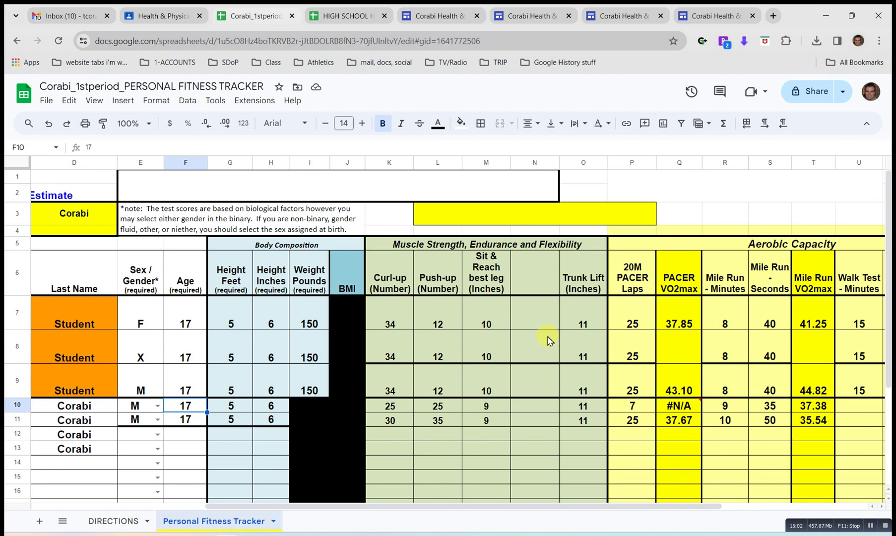
pyautogui.press('Left')
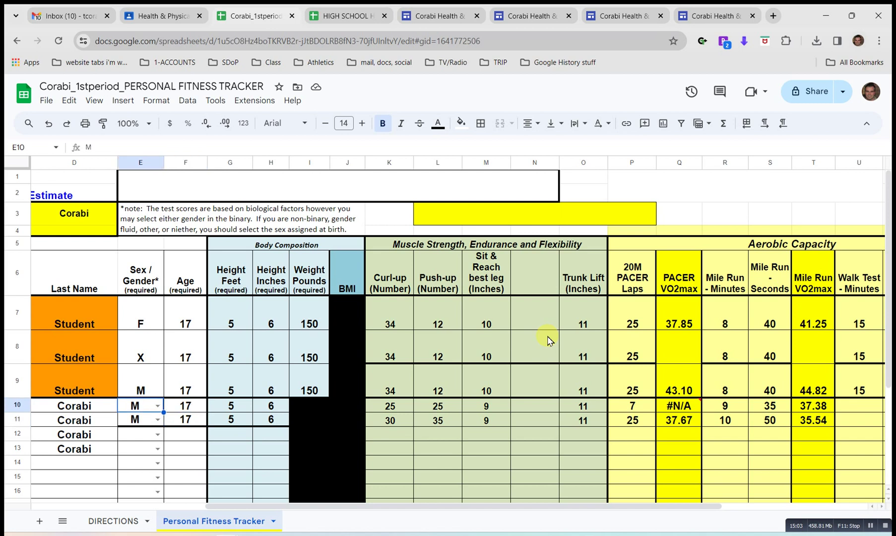
pyautogui.press('Right')
pyautogui.write('48')
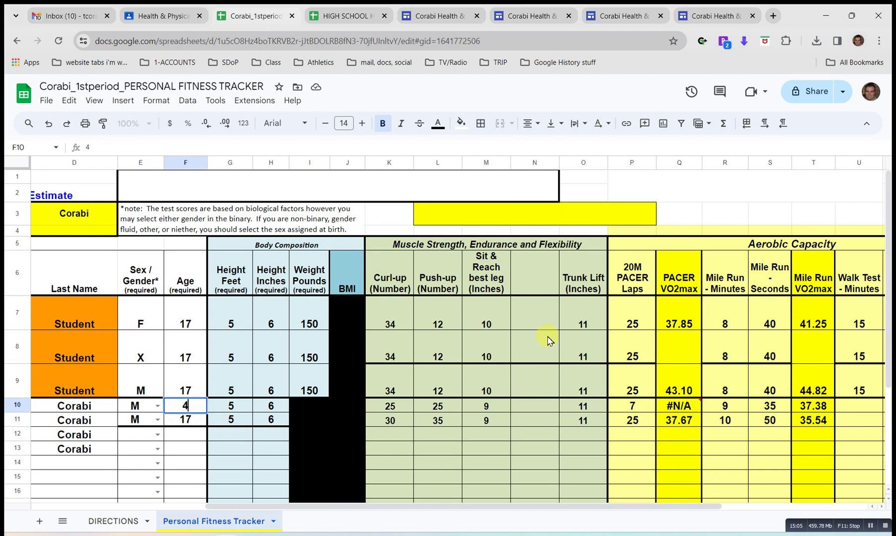
pyautogui.press('Return')
pyautogui.press('Left')
pyautogui.press('Right')
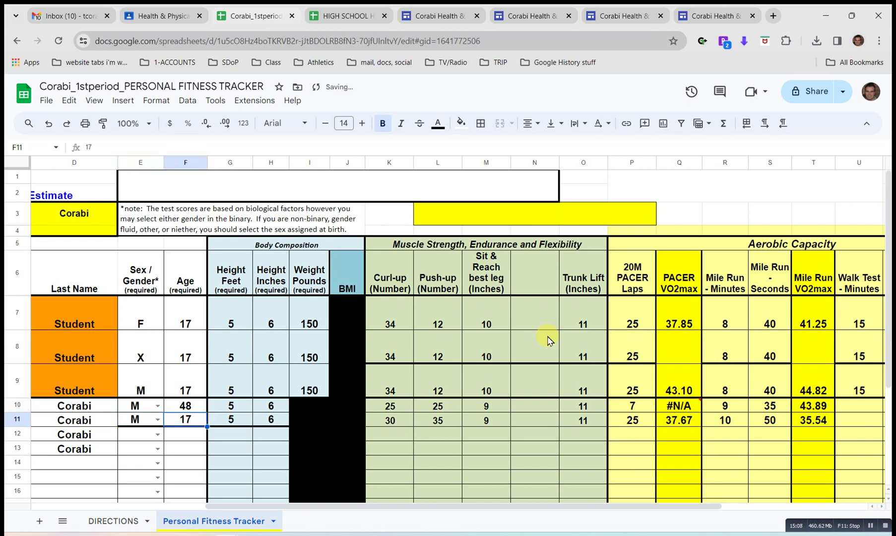
pyautogui.press('Up')
pyautogui.write('17')
pyautogui.press('Left')
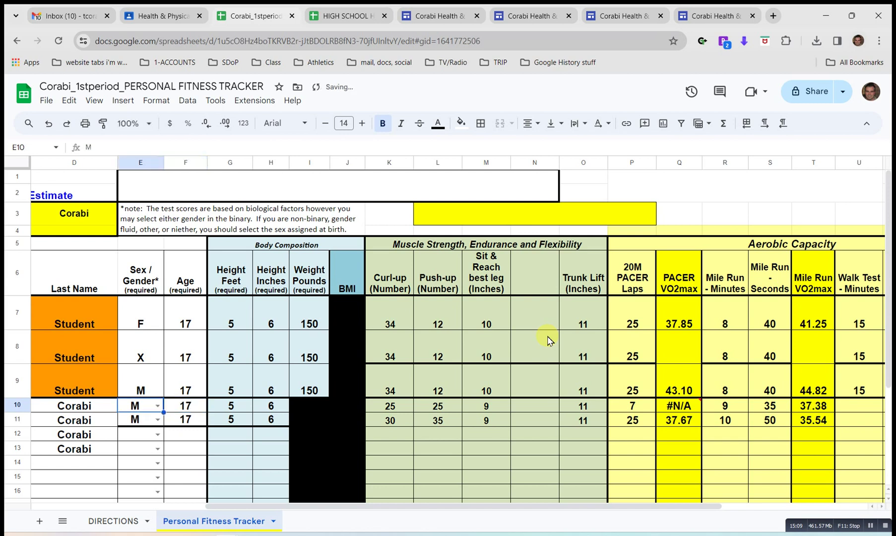
pyautogui.press('Left')
pyautogui.press('Right')
pyautogui.write('f')
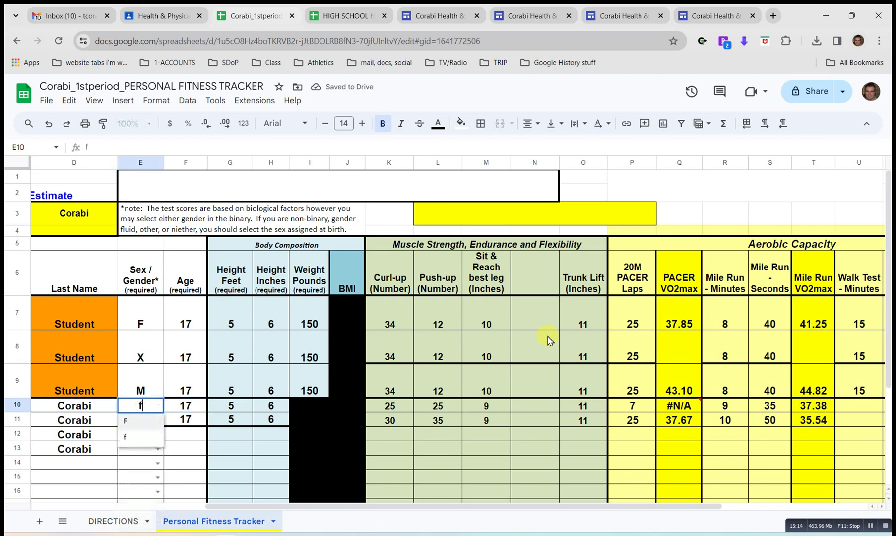
pyautogui.press('Return')
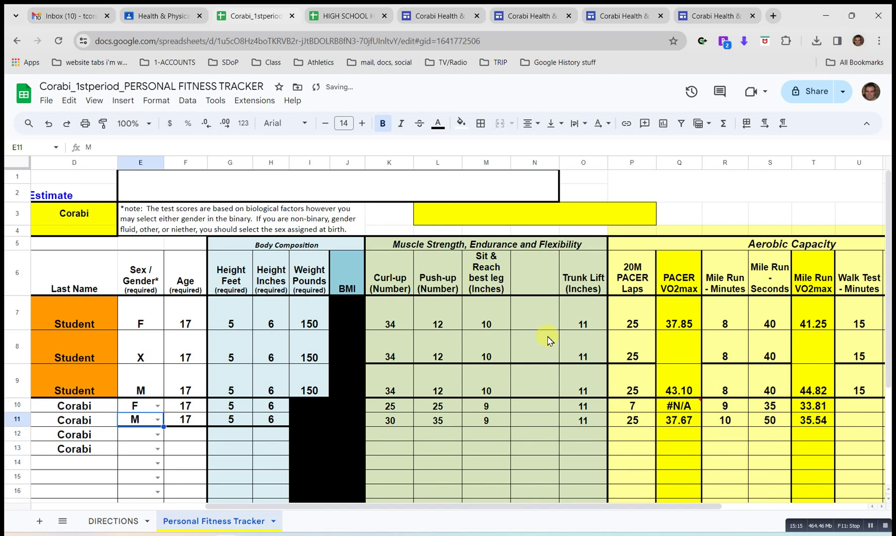
pyautogui.write('f')
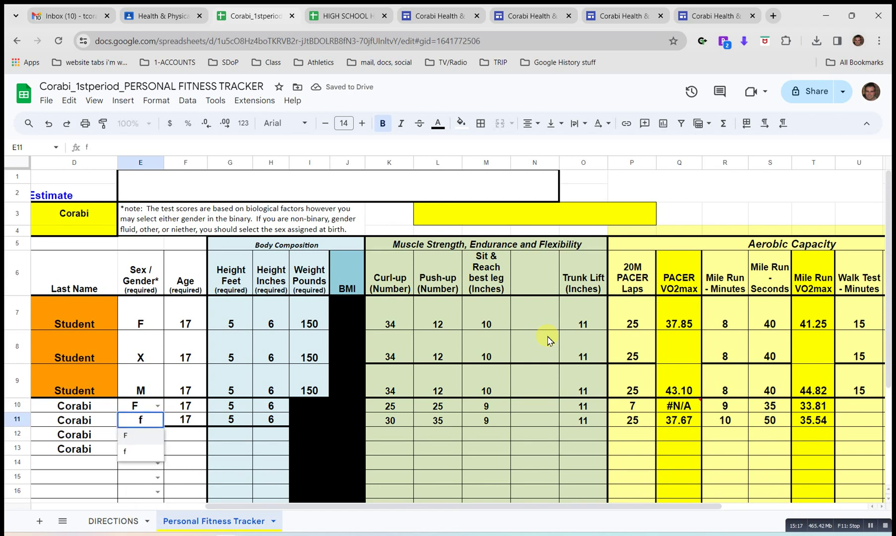
pyautogui.press('Return')
pyautogui.press('Up')
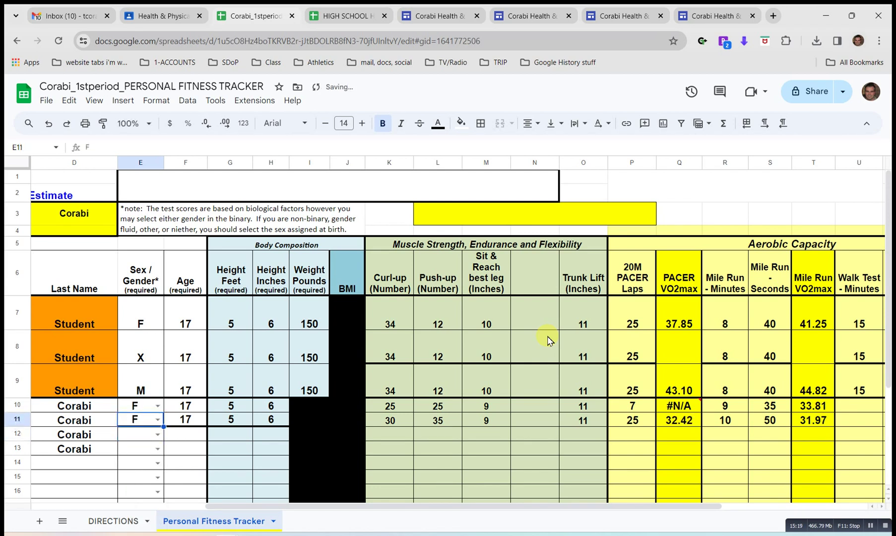
pyautogui.press('Up')
pyautogui.write('x')
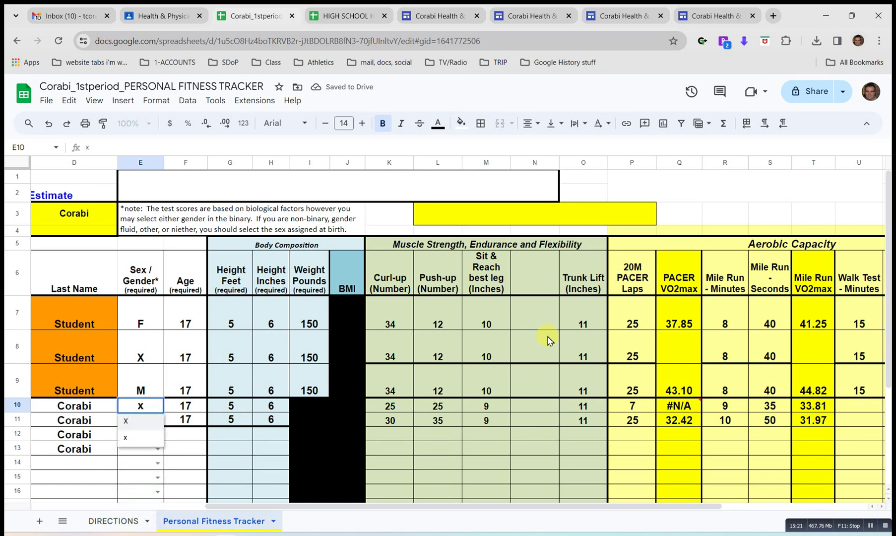
pyautogui.press('Return')
pyautogui.write('x')
pyautogui.press('Return')
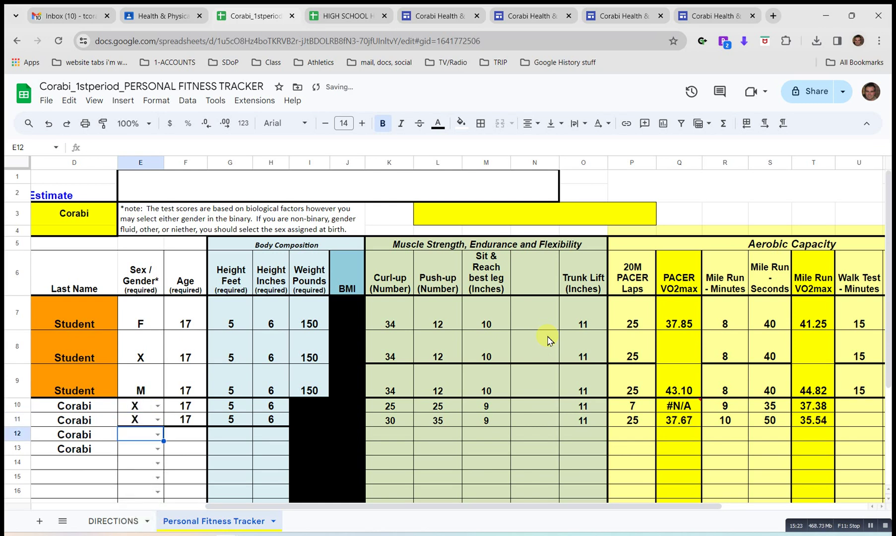
pyautogui.press('Up')
pyautogui.press('Up')
pyautogui.write('m')
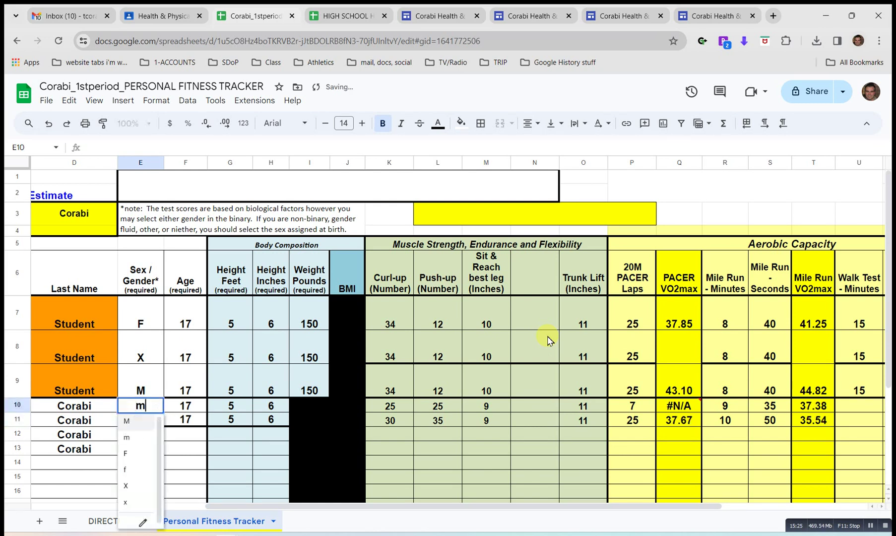
pyautogui.press('Return')
pyautogui.write('m')
pyautogui.press('Return')
pyautogui.press('Up')
pyautogui.press('Up')
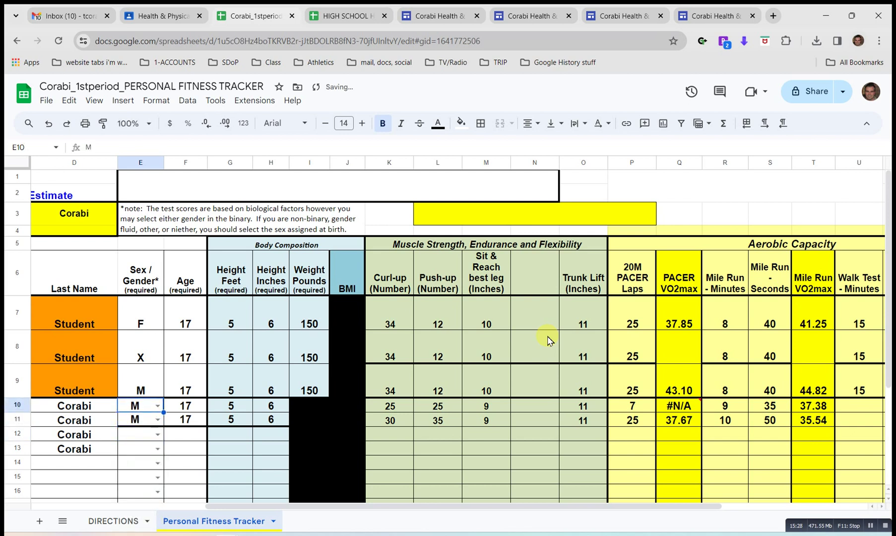
pyautogui.press('Right')
pyautogui.press('Right')
pyautogui.press('Right')
pyautogui.press('Left')
pyautogui.press('Right')
pyautogui.write('4')
pyautogui.press('Return')
pyautogui.press('Up')
pyautogui.write('6')
pyautogui.press('Return')
pyautogui.press('Up')
pyautogui.press('Right')
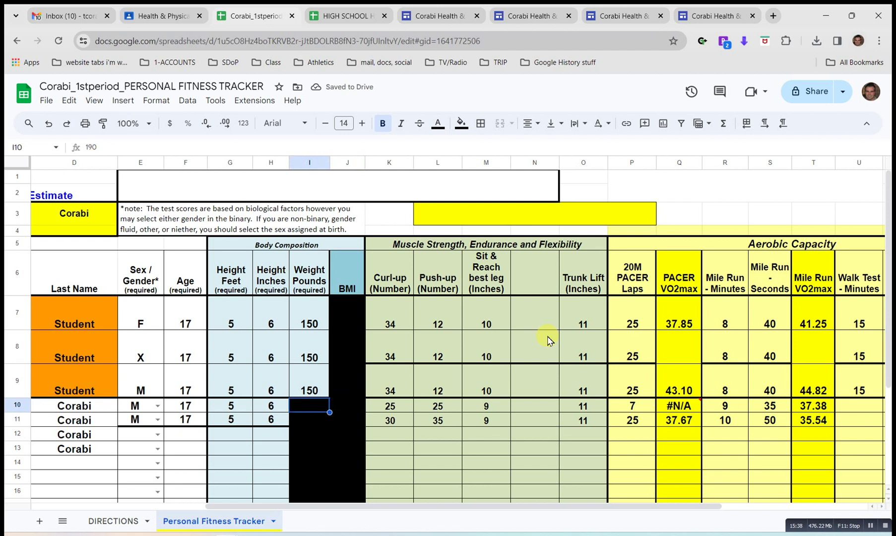
# Try a weight of 125 in the first row, then re-enter 185.
pyautogui.write('125')
pyautogui.press('Return')
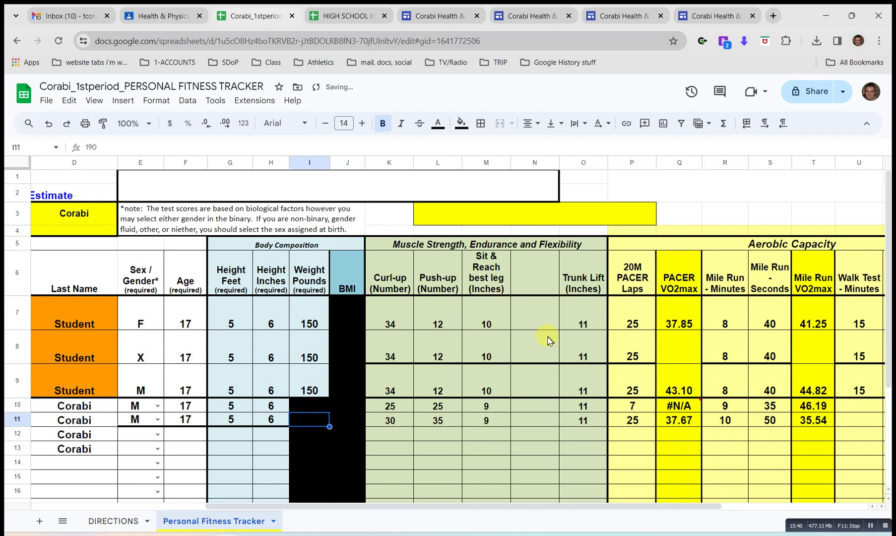
pyautogui.press('Up')
pyautogui.write('1')
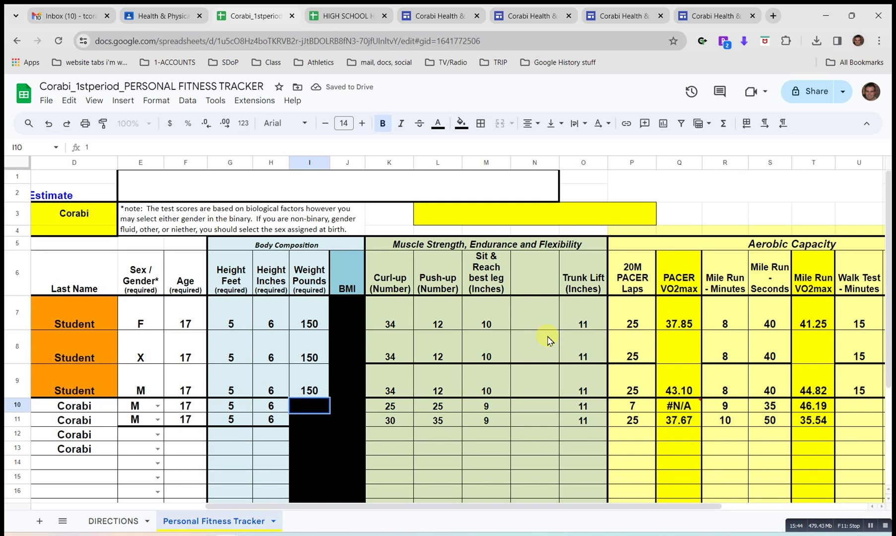
pyautogui.write('85')
pyautogui.press('Return')
# Look across rows 10–11, then switch to the HIGH SCHOOL HFZ standards spreadsheet.
pyautogui.press('Up')
pyautogui.press('Right')
pyautogui.press('Right')
pyautogui.press('Right')
pyautogui.press('Right')
pyautogui.press('Right')
pyautogui.press('Right')
pyautogui.press('Right')
pyautogui.press('Right')
pyautogui.press('Right')
pyautogui.press('Right')
pyautogui.press('Right')
pyautogui.press('Right')
pyautogui.press('Right')
pyautogui.press('Right')
pyautogui.press('Right')
pyautogui.press('Right')
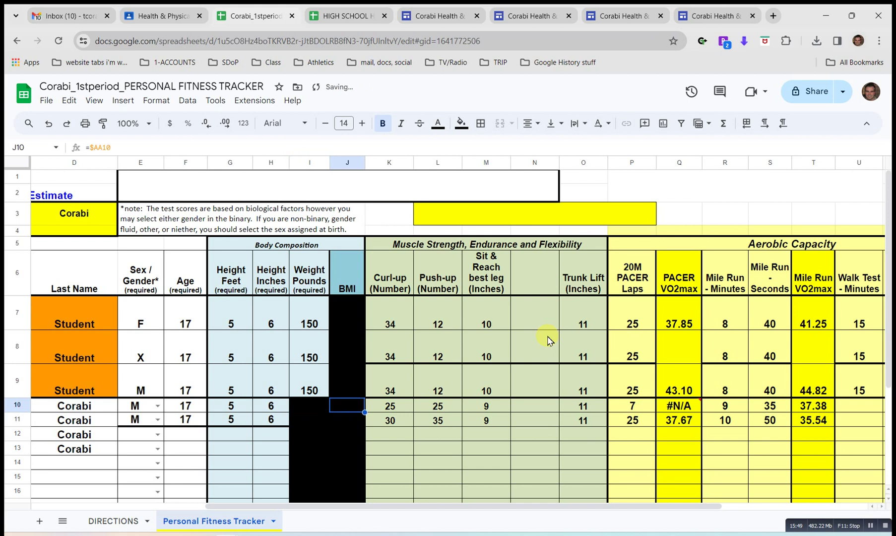
pyautogui.press('Left')
pyautogui.press('Left')
pyautogui.press('Left')
pyautogui.press('Left')
pyautogui.press('Left')
pyautogui.press('Left')
pyautogui.press('Left')
pyautogui.press('Left')
pyautogui.press('Left')
pyautogui.press('Left')
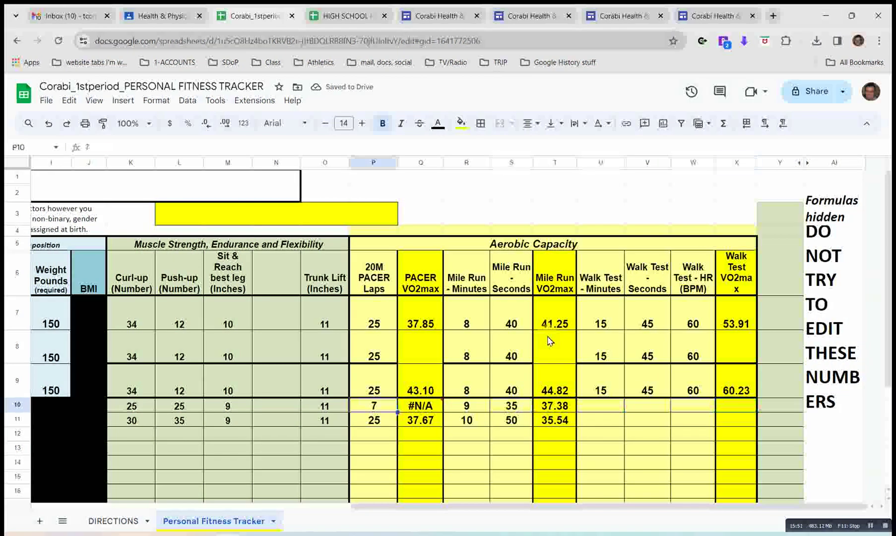
pyautogui.press('Down')
pyautogui.press('Left')
pyautogui.press('Left')
pyautogui.press('Left')
pyautogui.press('Left')
pyautogui.press('Left')
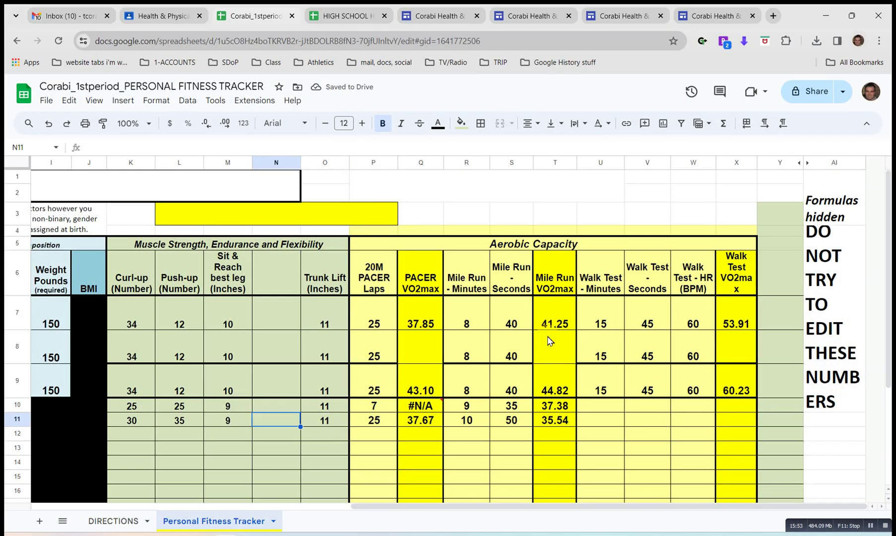
pyautogui.press('Left')
pyautogui.press('Left')
pyautogui.press('Left')
pyautogui.press('Right')
pyautogui.press('Right')
pyautogui.press('Right')
pyautogui.press('Right')
pyautogui.press('Right')
pyautogui.press('Right')
pyautogui.press('Right')
pyautogui.press('Right')
pyautogui.press('Right')
pyautogui.press('Right')
pyautogui.press('Right')
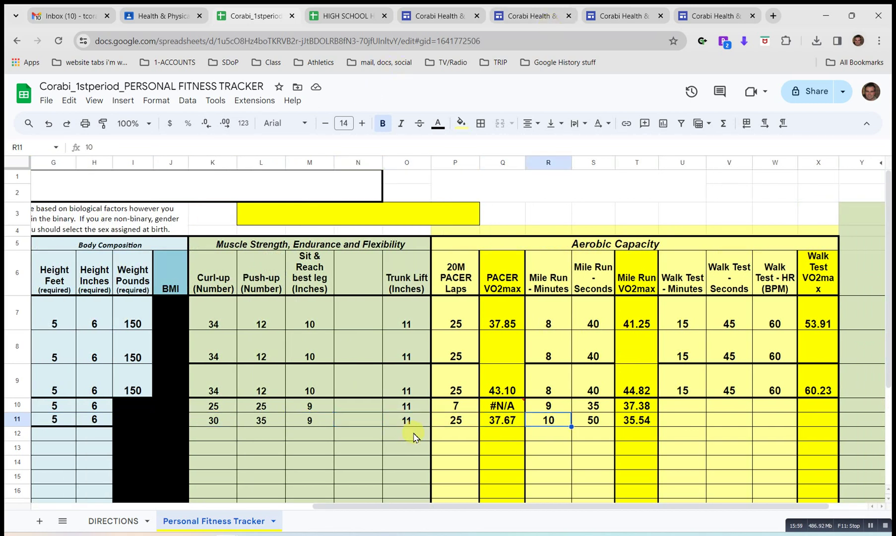
pyautogui.click(348, 17)
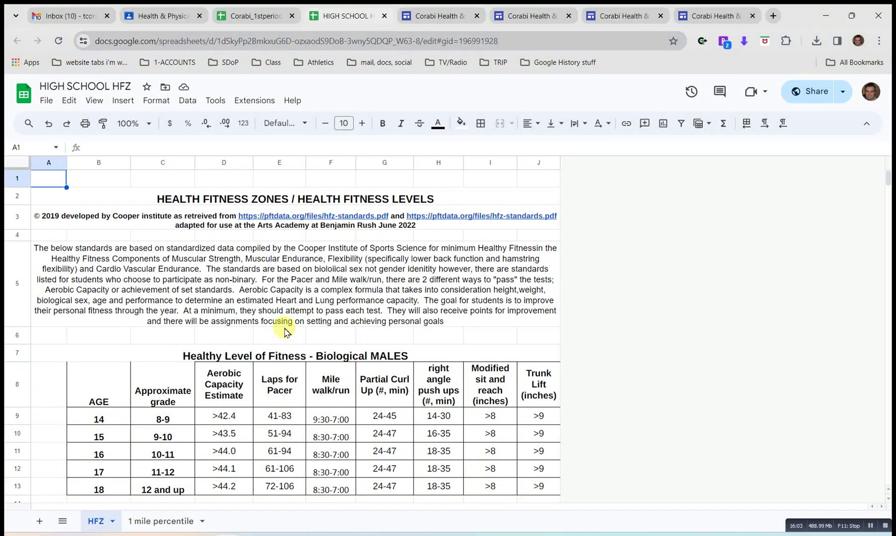
# Scroll the HFZ sheet to show both the males and females standards tables for ages 14-18.
pyautogui.scroll(-2, 286, 330)
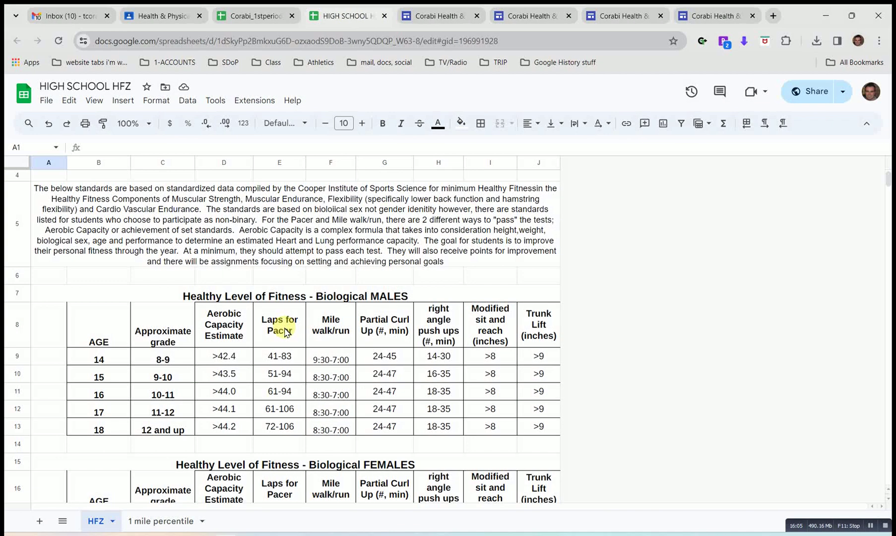
pyautogui.scroll(-2, 287, 331)
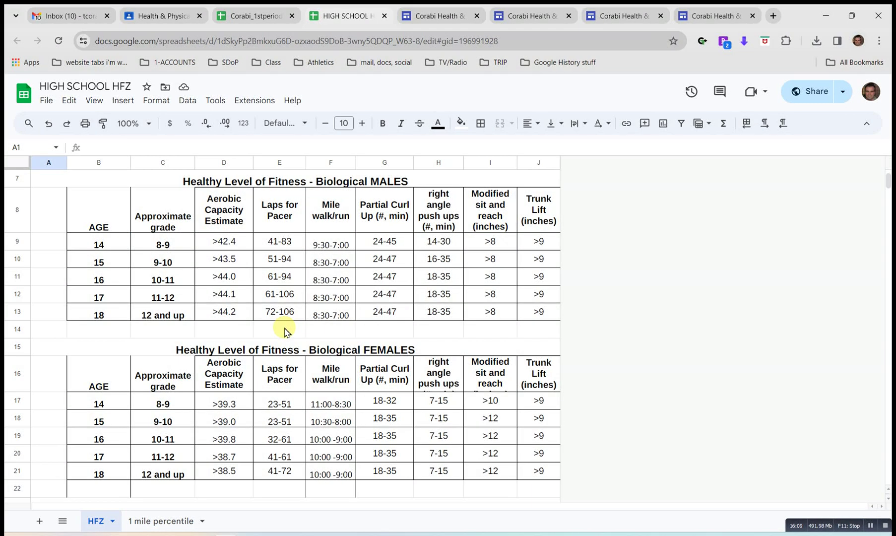
# On the Fitness Tests site page, open the MIDTERM FITNESS TEST re-test worksheet from the forms list.
pyautogui.click(678, 14)
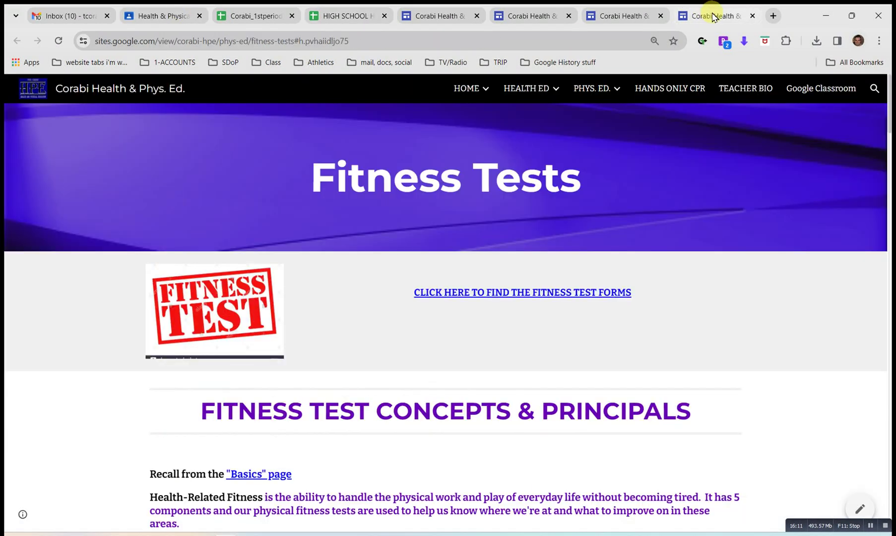
pyautogui.scroll(-10, 444, 322)
pyautogui.scroll(-20, 445, 325)
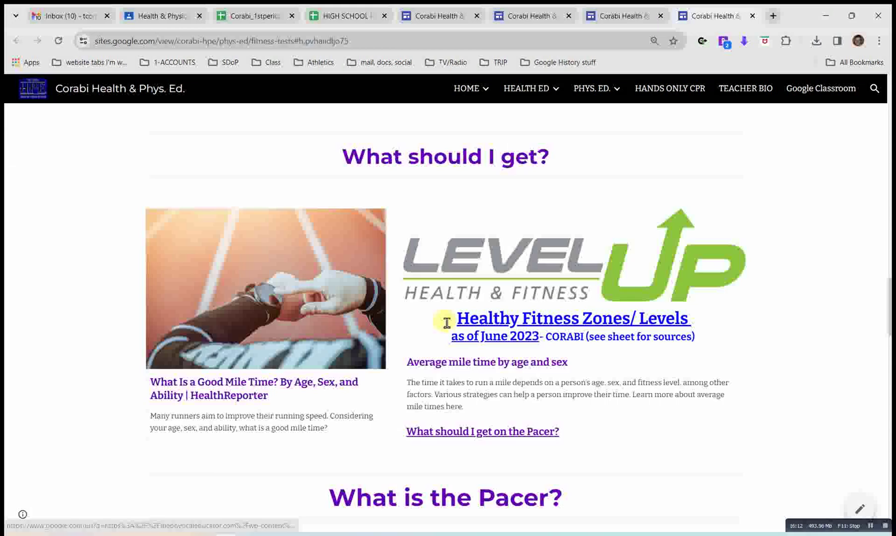
pyautogui.scroll(2, 445, 325)
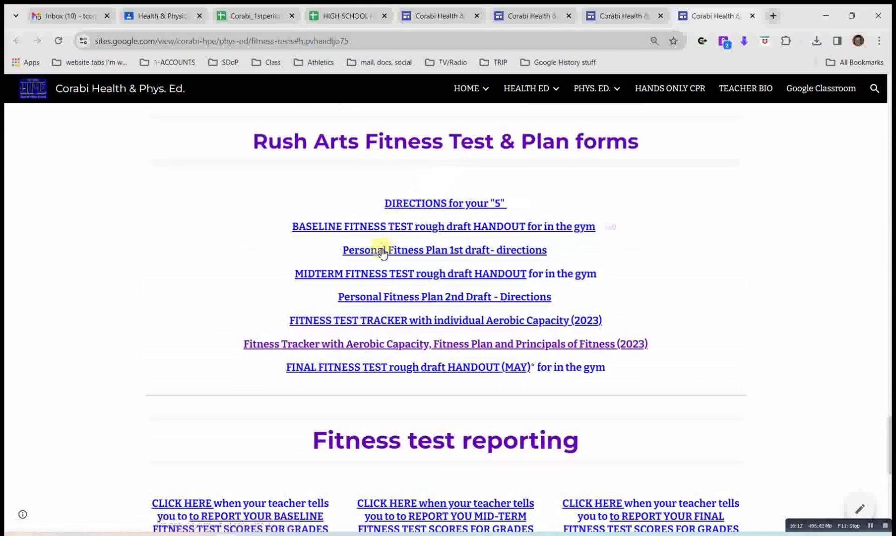
pyautogui.click(442, 275)
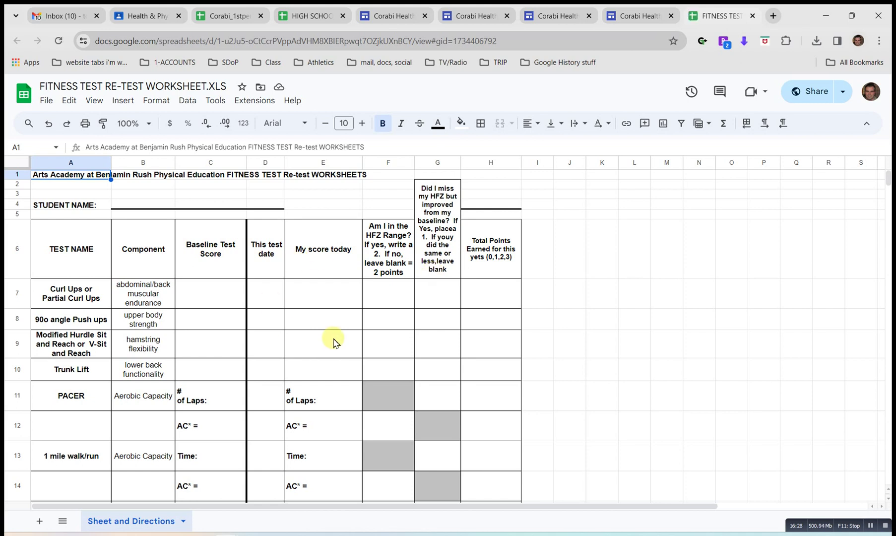
# Select the student name cell, then the curl ups baseline score cell in the re-test worksheet.
pyautogui.click(321, 323)
pyautogui.click(138, 205)
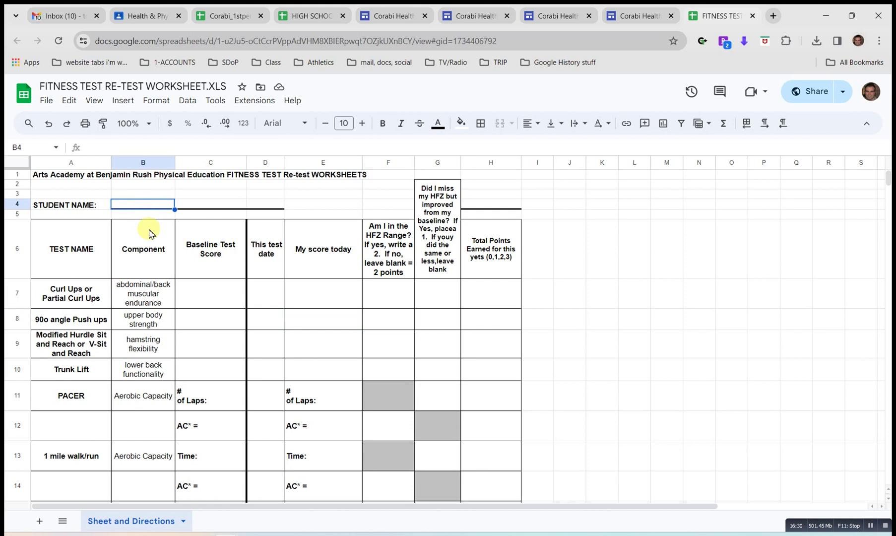
pyautogui.click(213, 303)
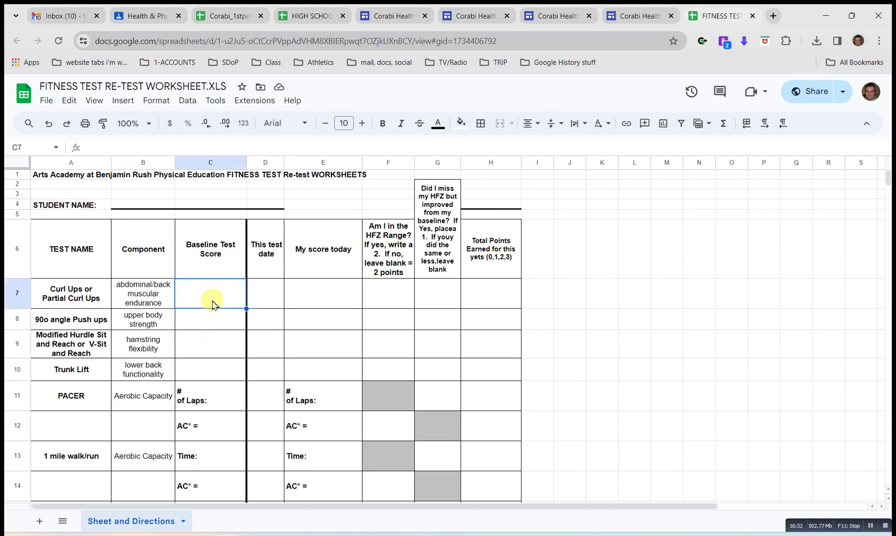
# Snap the worksheet to the right half and show the Personal Fitness Tracker on the left.
pyautogui.click(721, 45)
pyautogui.moveTo(721, 45); pyautogui.dragTo(891, 101)
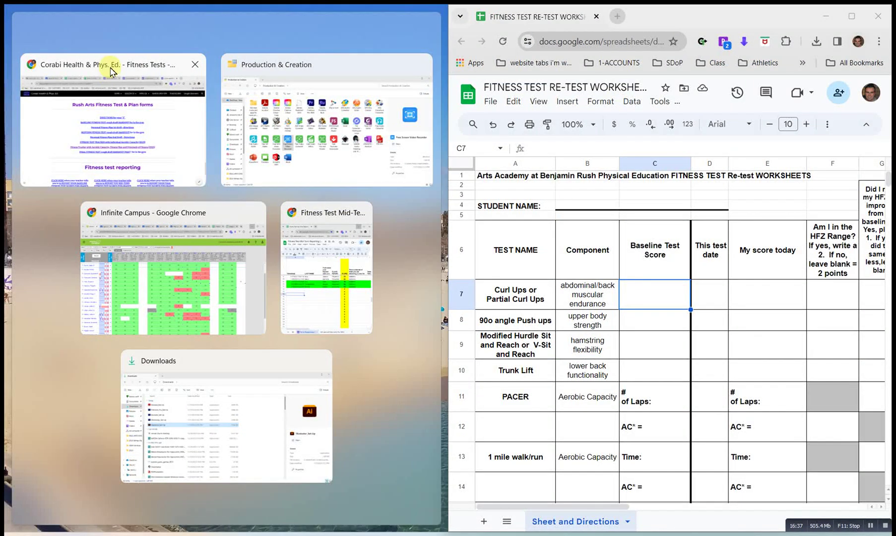
pyautogui.click(110, 70)
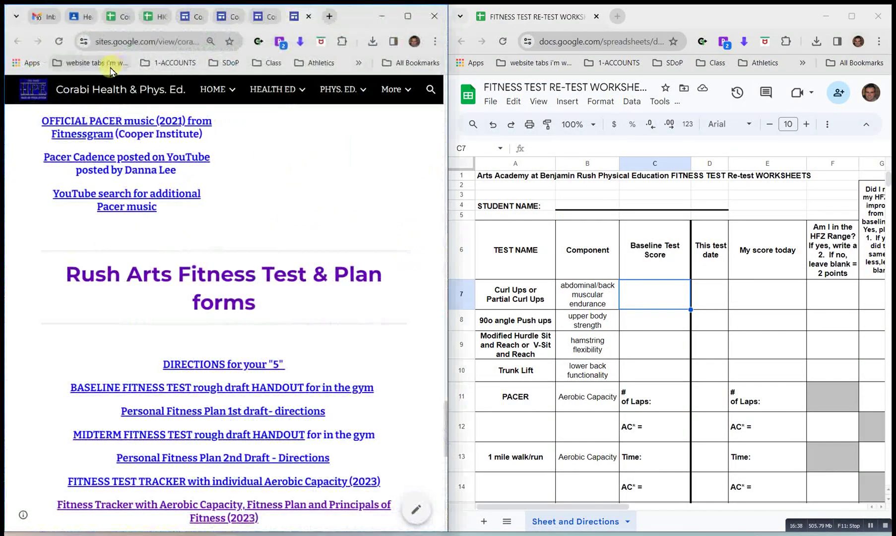
pyautogui.click(145, 18)
pyautogui.click(124, 18)
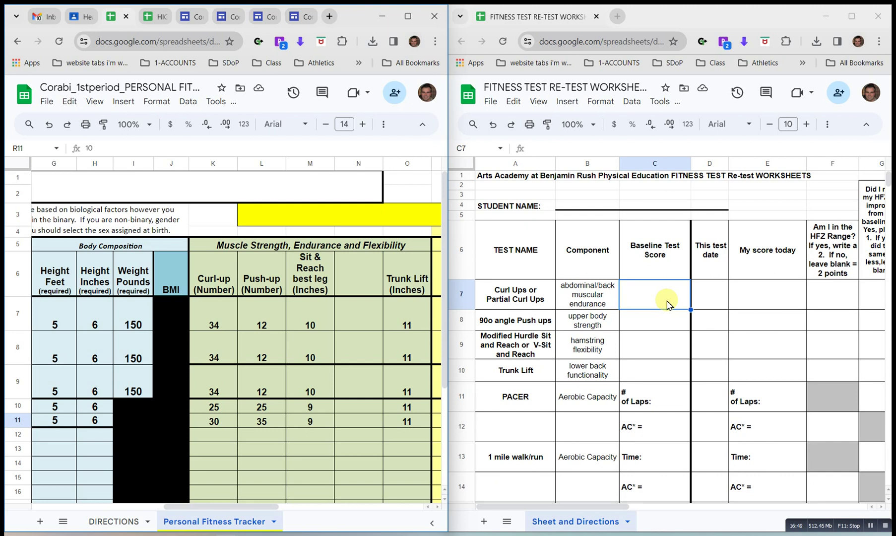
# Cancel a stray 25 typed into the tracker's R11 and return to the re-test worksheet.
pyautogui.write('25')
pyautogui.press('Escape')
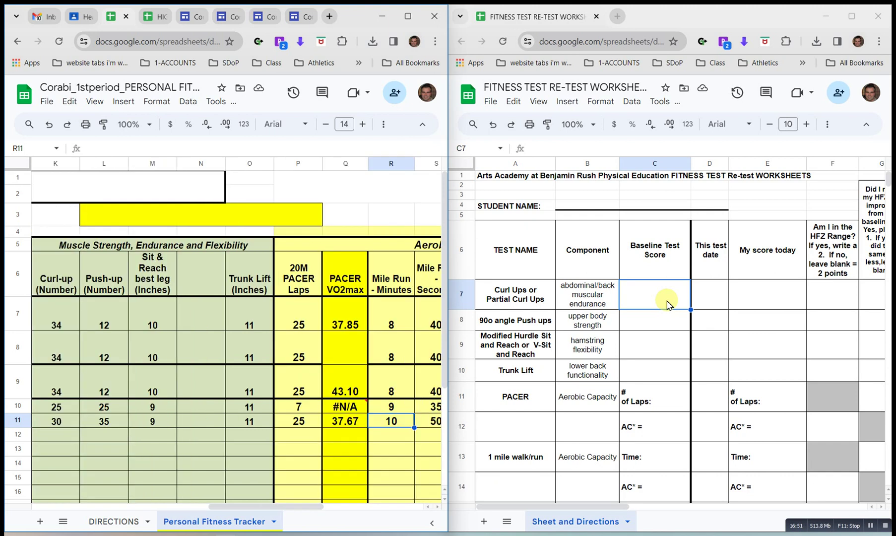
pyautogui.press('Left')
pyautogui.press('Left')
pyautogui.press('Left')
pyautogui.press('Left')
pyautogui.press('Left')
pyautogui.press('Left')
pyautogui.press('Left')
pyautogui.press('Left')
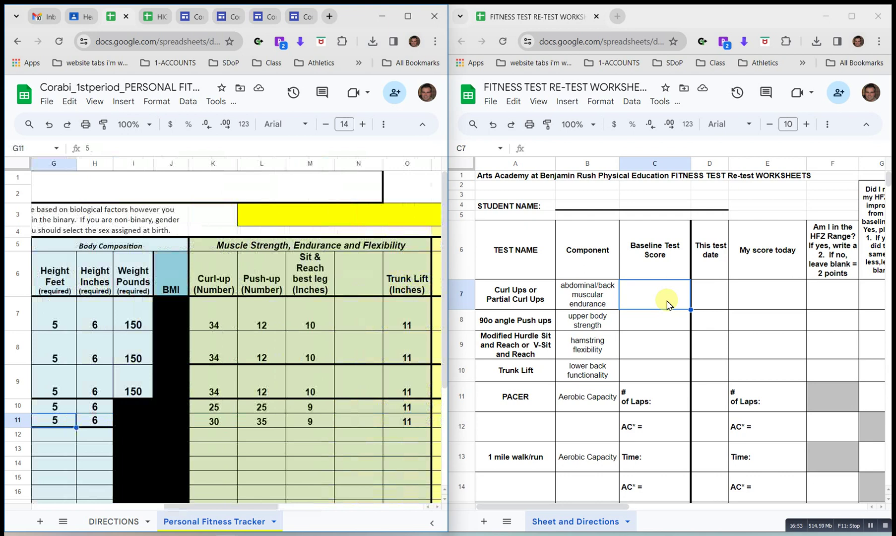
pyautogui.press('Right')
pyautogui.press('Right')
pyautogui.click(670, 302)
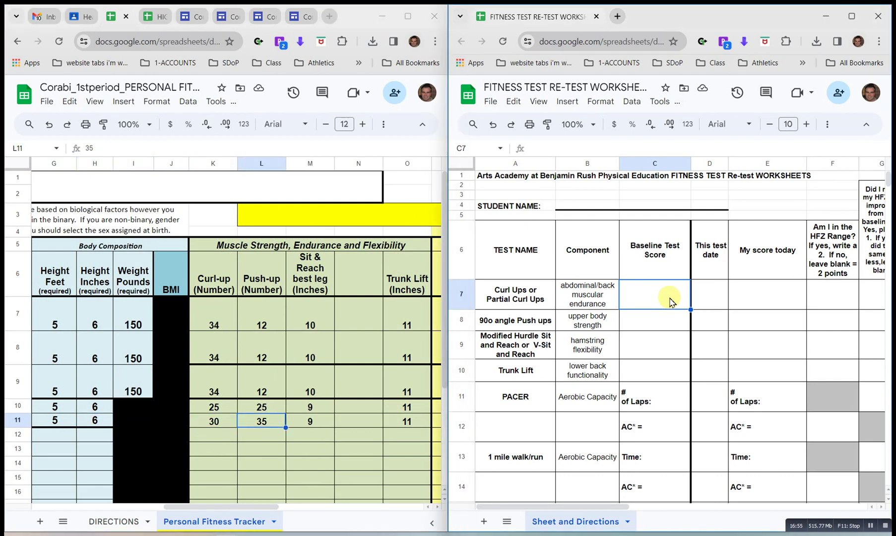
# Record curl ups: baseline 25, test date 1/19, today's score 30.
pyautogui.write('25')
pyautogui.press('Tab')
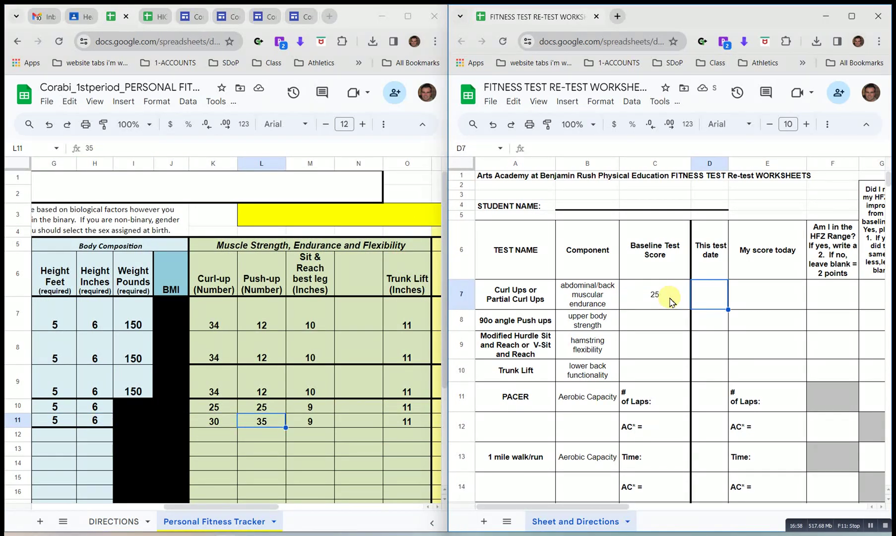
pyautogui.write('1/19')
pyautogui.press('Return')
pyautogui.press('Up')
pyautogui.press('Right')
pyautogui.write('30')
pyautogui.press('Tab')
pyautogui.press('Left')
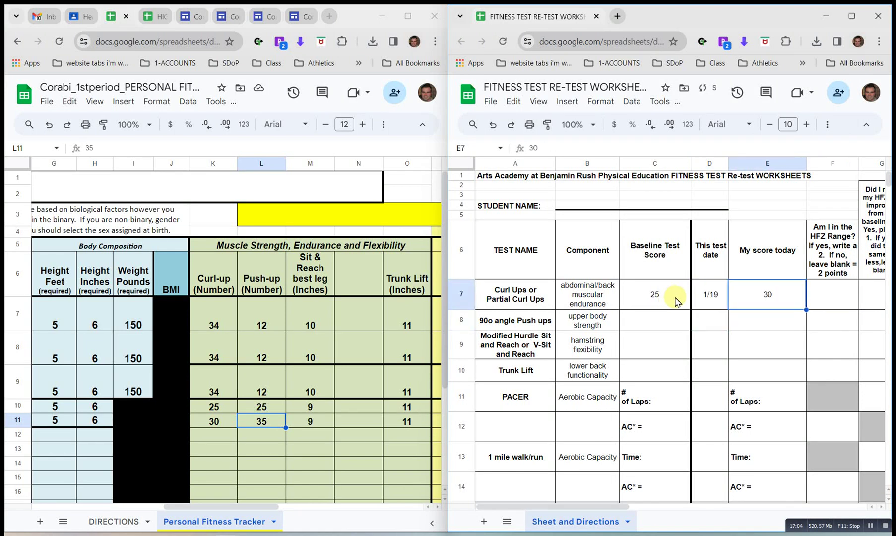
# Record push ups: baseline 25, test date 1/19, today's score 35.
pyautogui.press('Down')
pyautogui.press('Left')
pyautogui.press('Left')
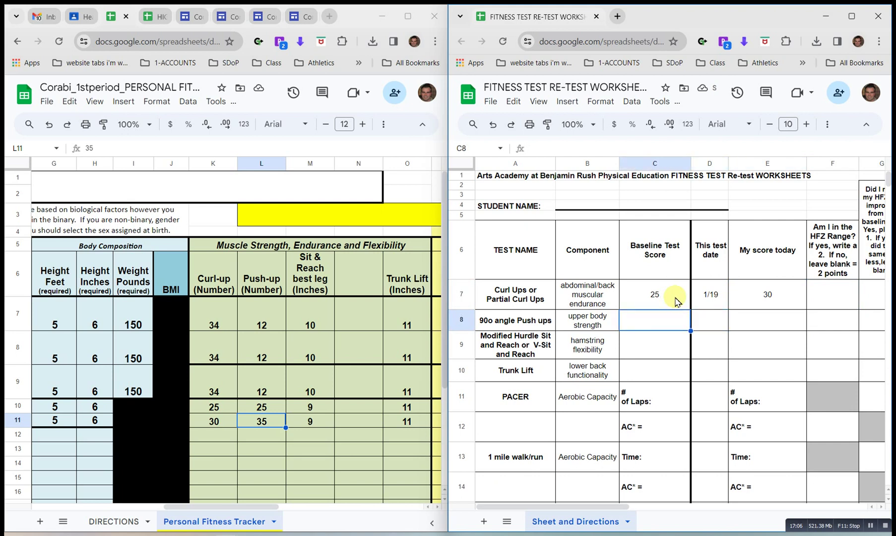
pyautogui.write('25')
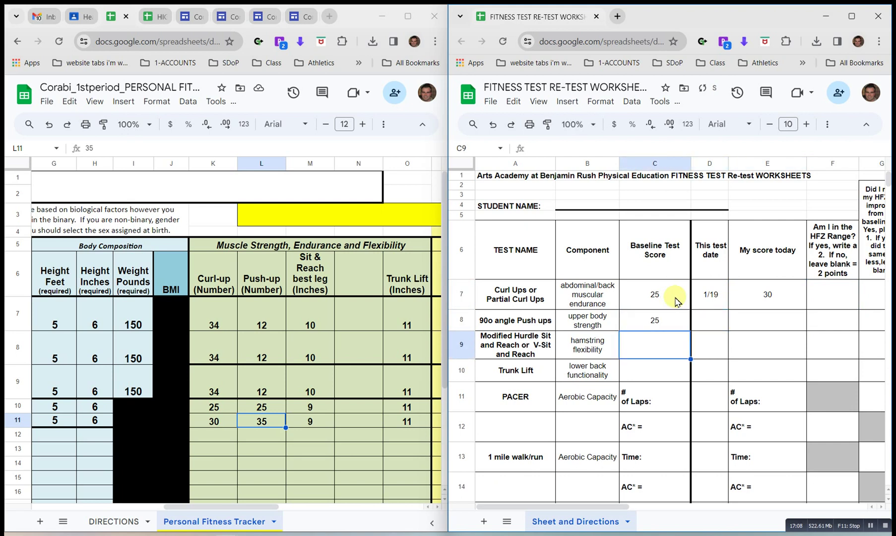
pyautogui.press('Tab')
pyautogui.write('1/19')
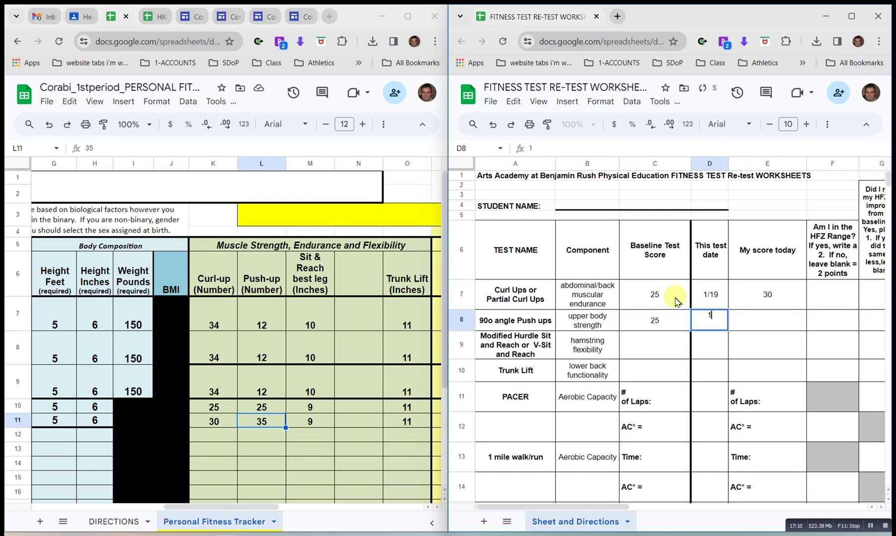
pyautogui.press('Tab')
pyautogui.write('35')
pyautogui.press('Return')
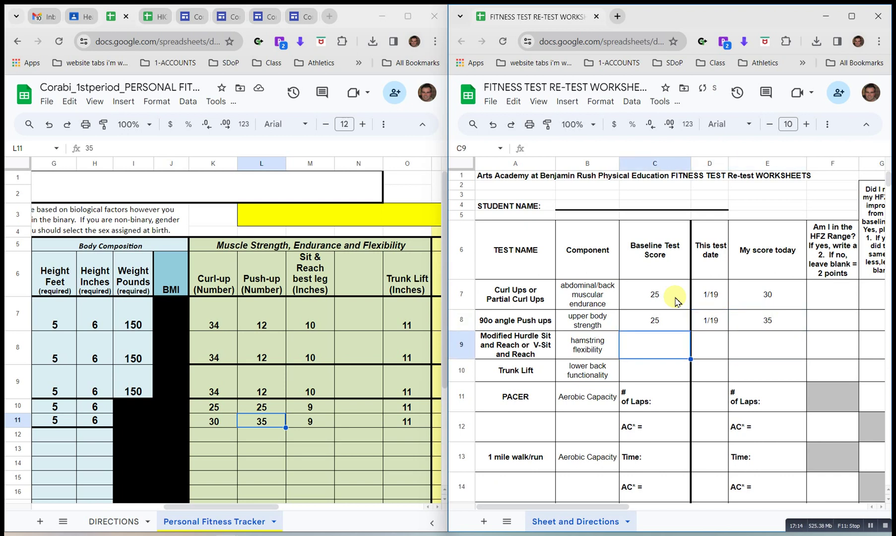
# Enter sit and reach as 9 baseline and 9 today, trunk lift as 11 and 11.
pyautogui.write('9')
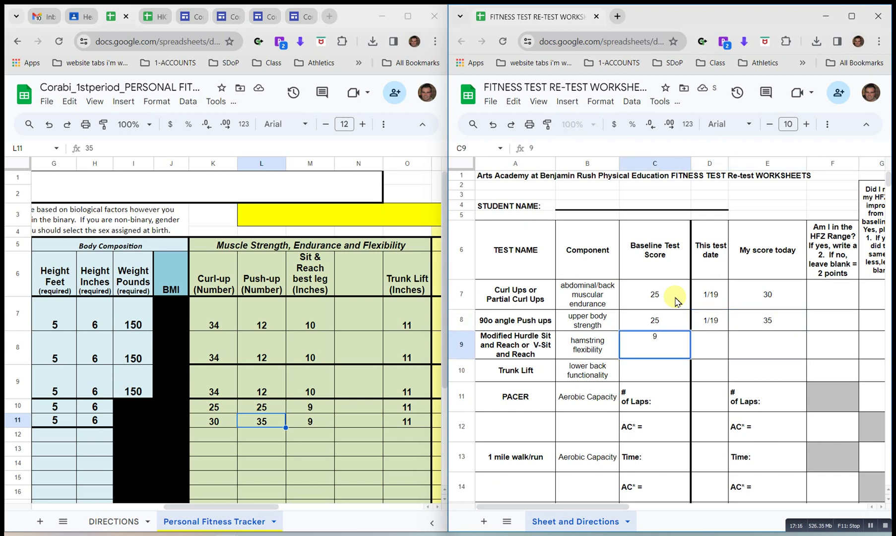
pyautogui.press('Tab')
pyautogui.press('Tab')
pyautogui.write('9')
pyautogui.hotkey('shift', 'Tab')
pyautogui.press('Down')
pyautogui.press('Left')
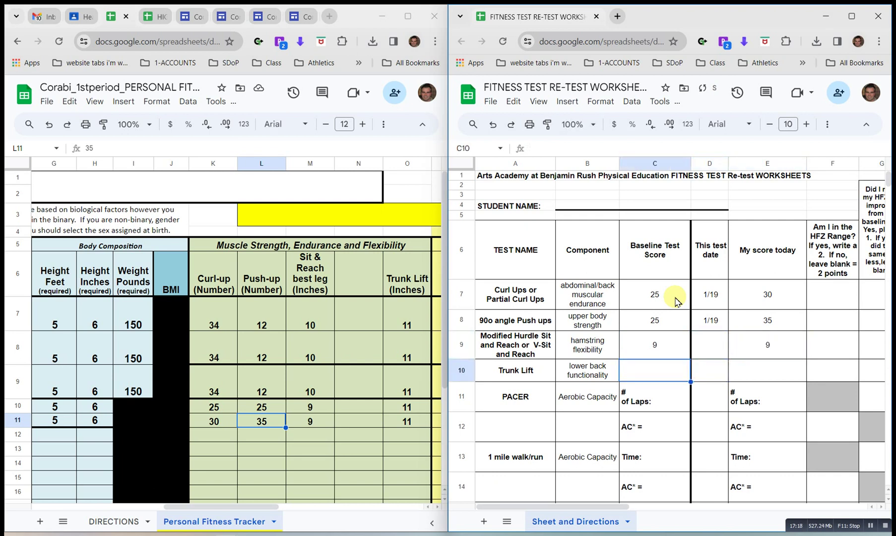
pyautogui.write('11')
pyautogui.press('Tab')
pyautogui.press('Tab')
pyautogui.write('11')
pyautogui.press('Return')
pyautogui.press('Left')
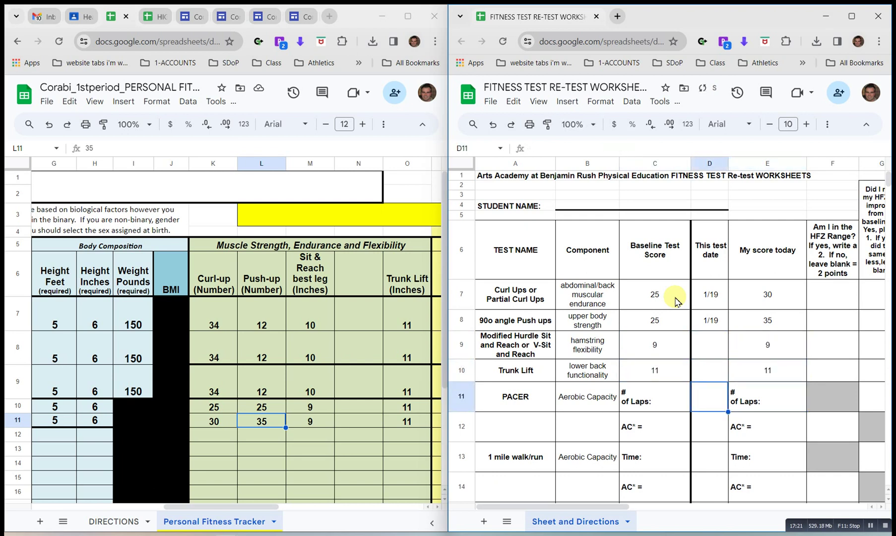
# Check the tracker's PACER laps and enter 7 as the baseline PACER laps.
pyautogui.press('Left')
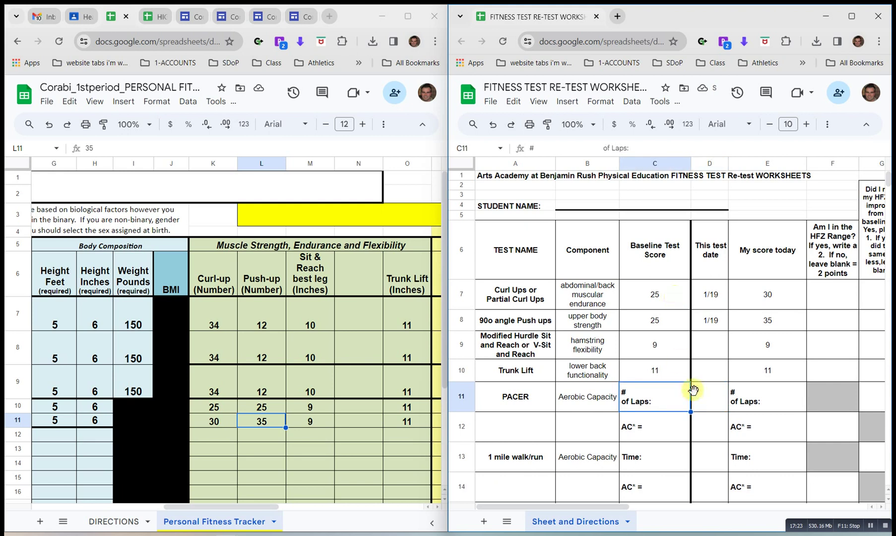
pyautogui.doubleClick(661, 395)
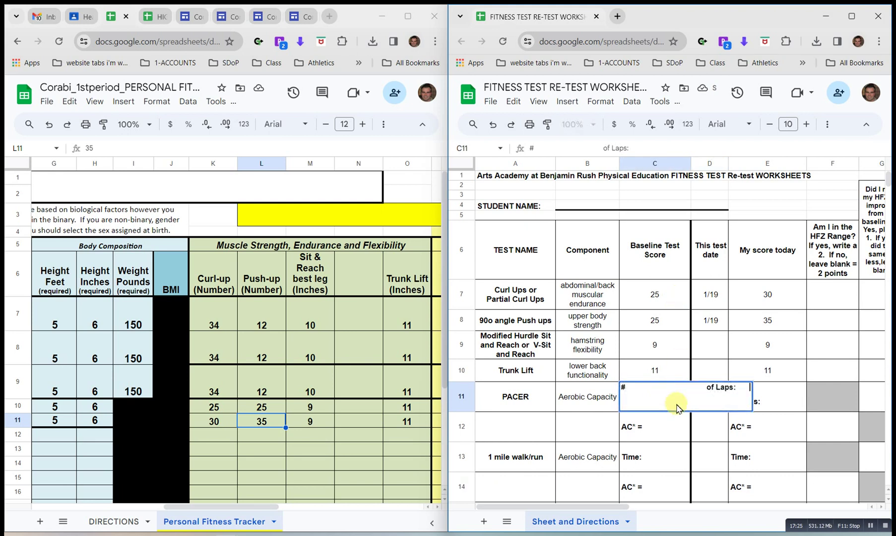
pyautogui.click(374, 410)
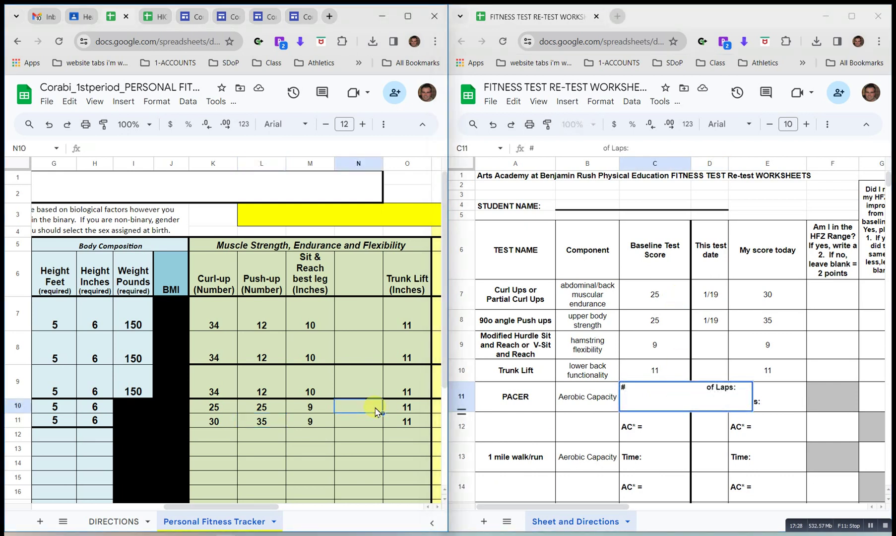
pyautogui.hscroll(1, 376, 412)
pyautogui.hscroll(5, 376, 412)
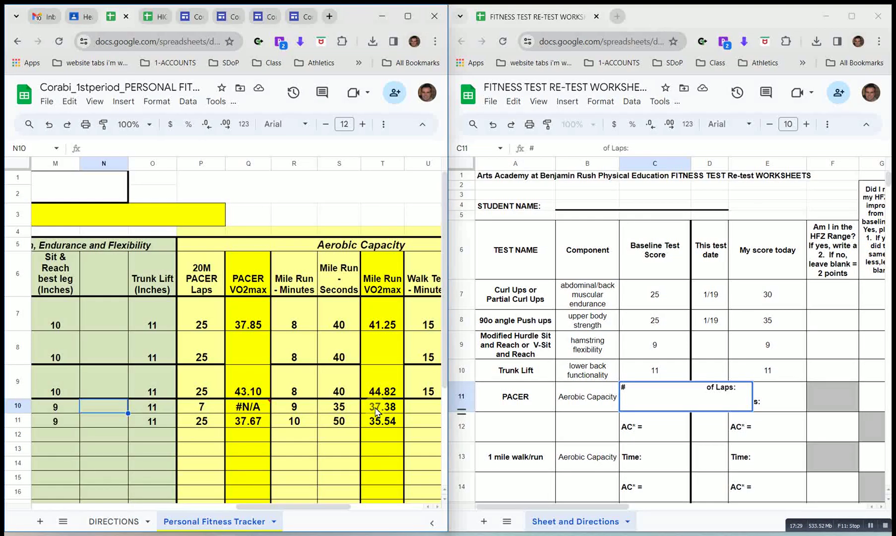
pyautogui.click(747, 391)
pyautogui.write('7')
pyautogui.press('Return')
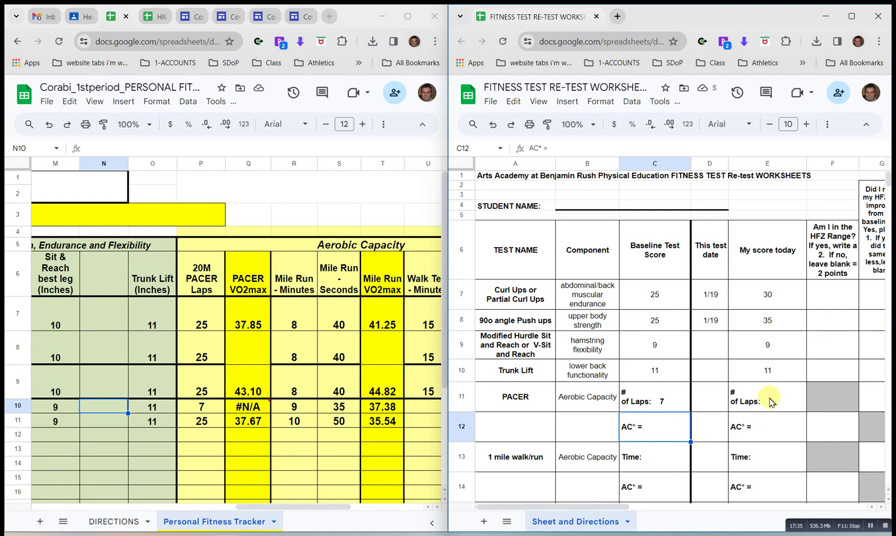
# Enter today's PACER laps as 25 and today's aerobic capacity as 37.67.
pyautogui.click(770, 401)
pyautogui.doubleClick(770, 401)
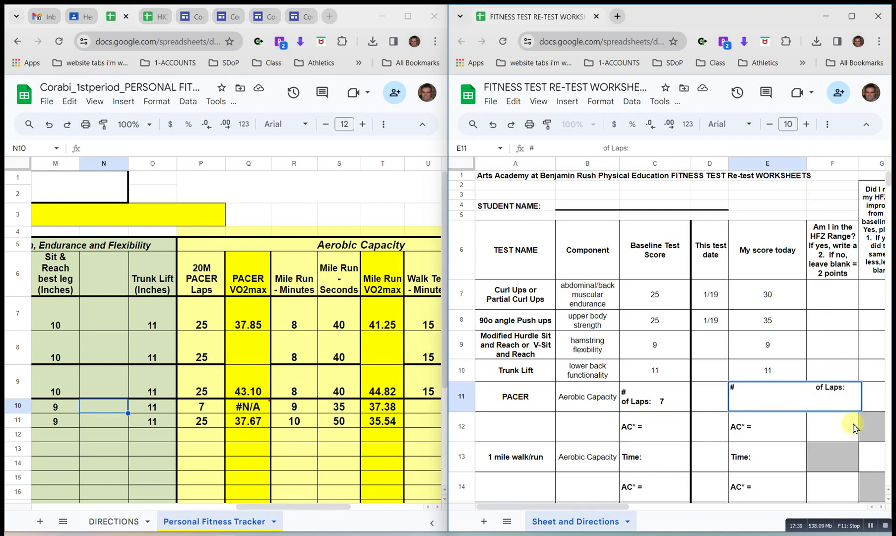
pyautogui.write('25')
pyautogui.press('Return')
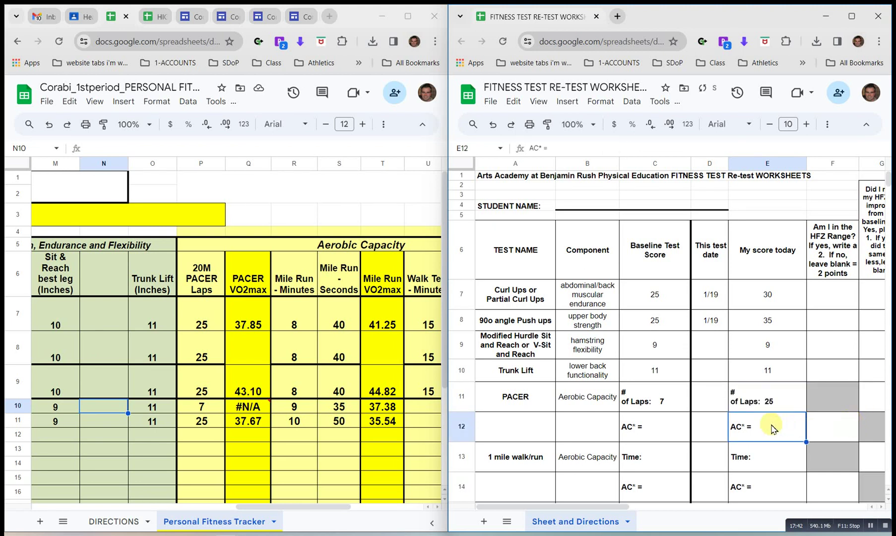
pyautogui.doubleClick(771, 428)
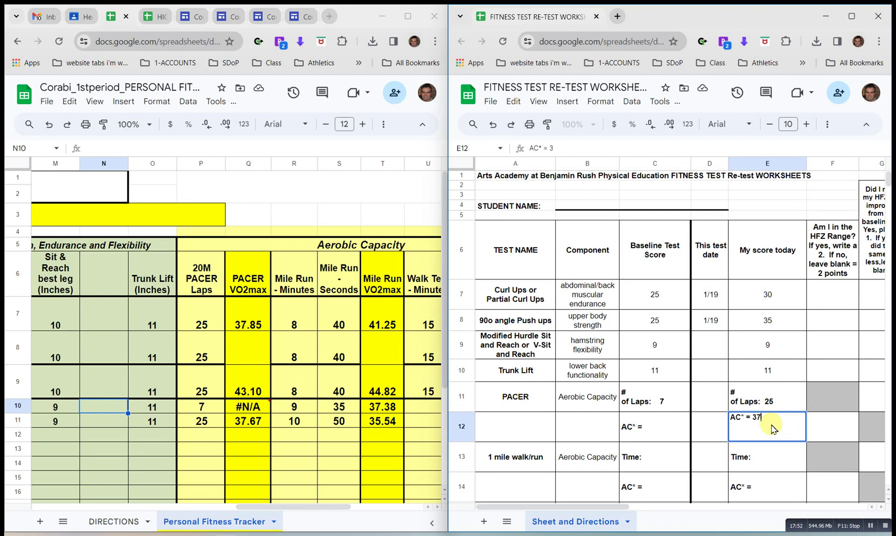
pyautogui.write('.67')
pyautogui.press('Return')
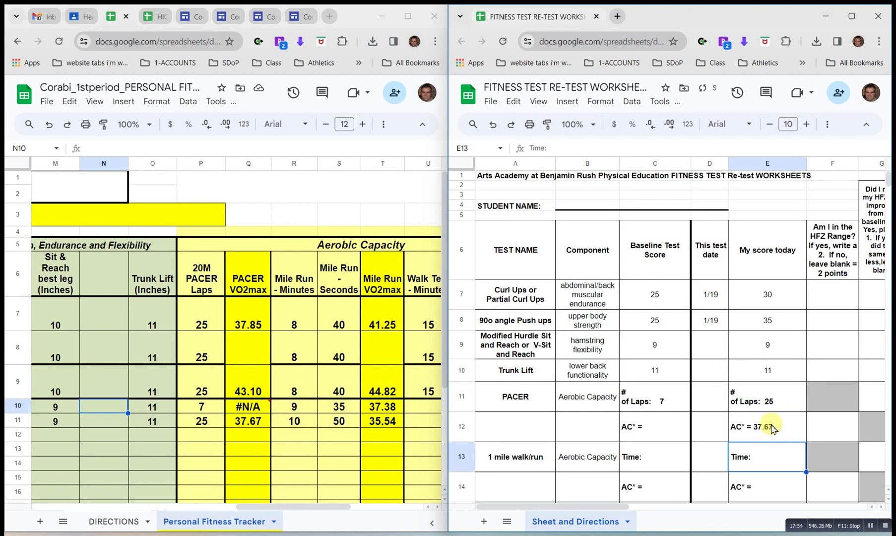
pyautogui.doubleClick(769, 461)
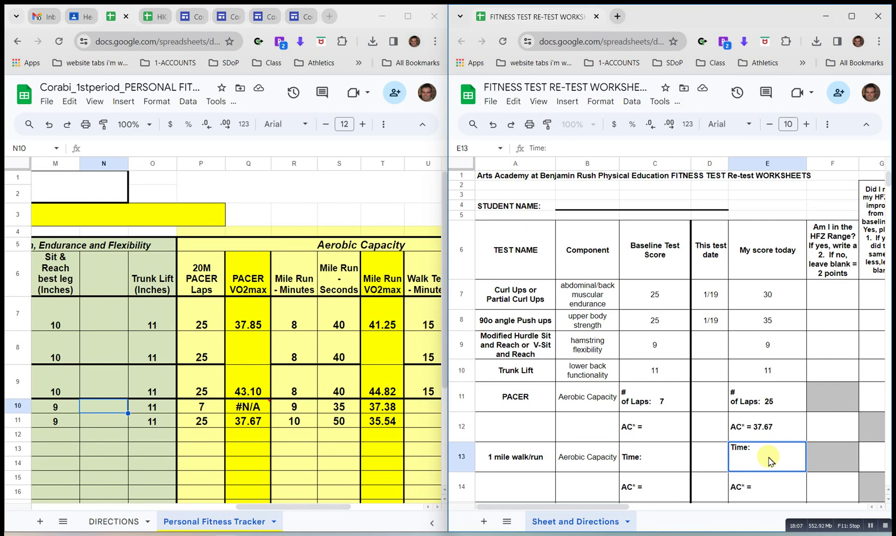
# Enter mile times of 10.50 for today and 9.35 for baseline, plus today's aerobic capacity 35.54.
pyautogui.write('10.50')
pyautogui.hotkey('shift', 'Tab')
pyautogui.hotkey('shift', 'Tab')
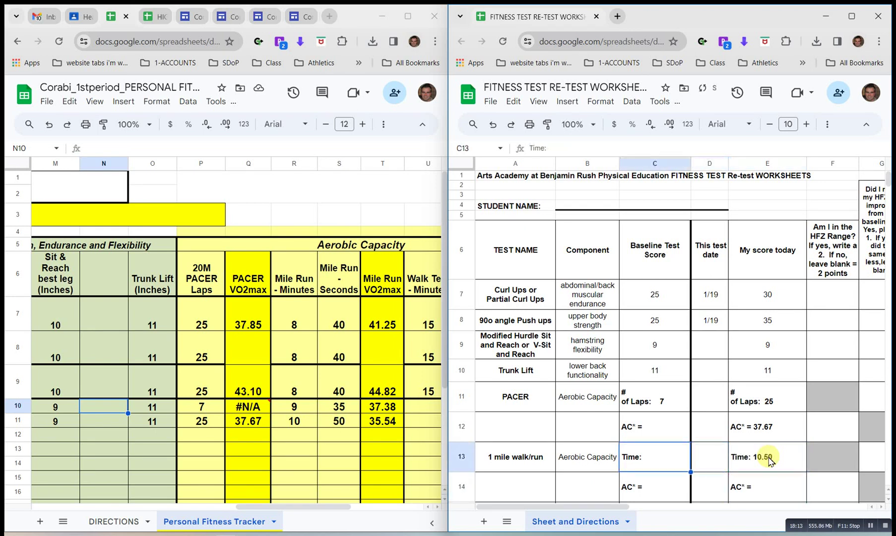
pyautogui.doubleClick(647, 462)
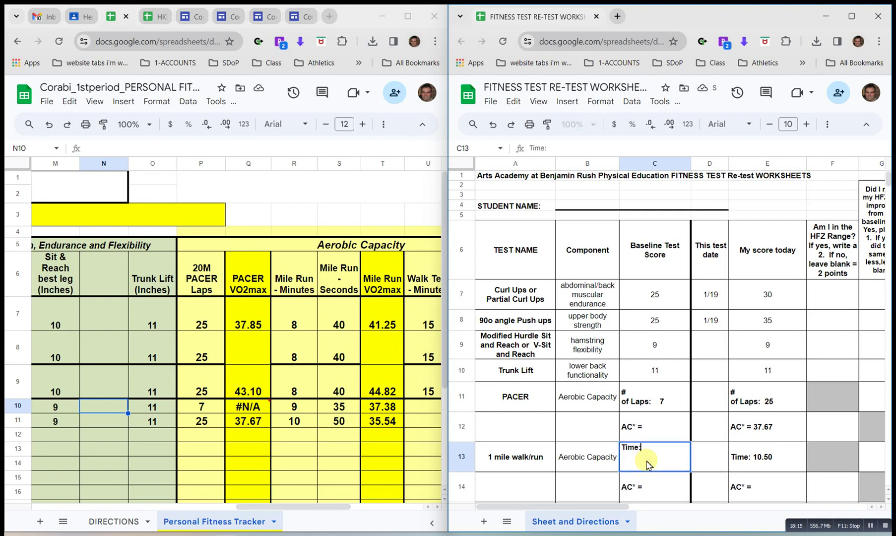
pyautogui.write('9.35')
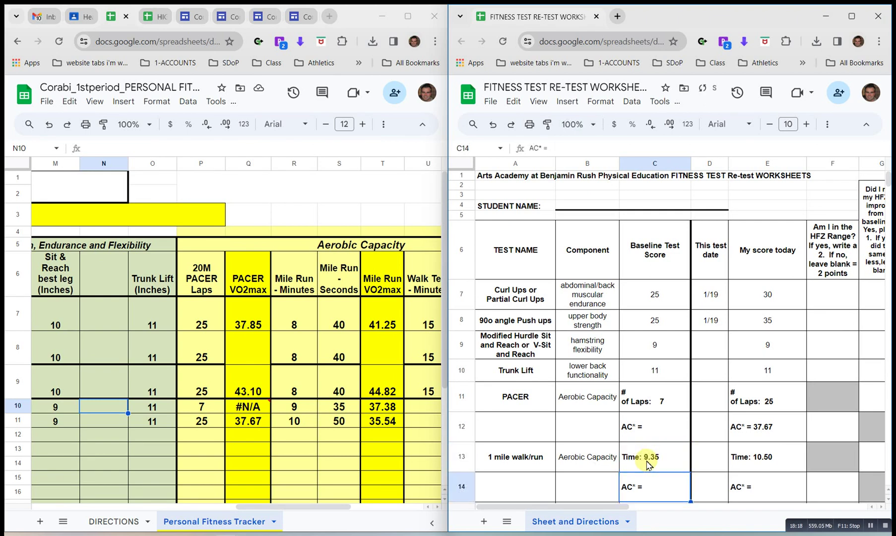
pyautogui.click(774, 493)
pyautogui.doubleClick(777, 495)
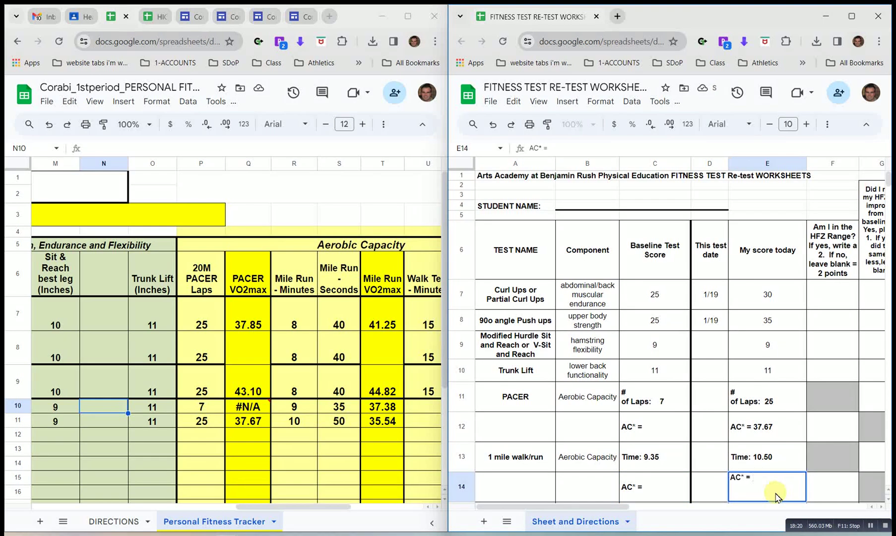
pyautogui.write('35.54')
pyautogui.press('Return')
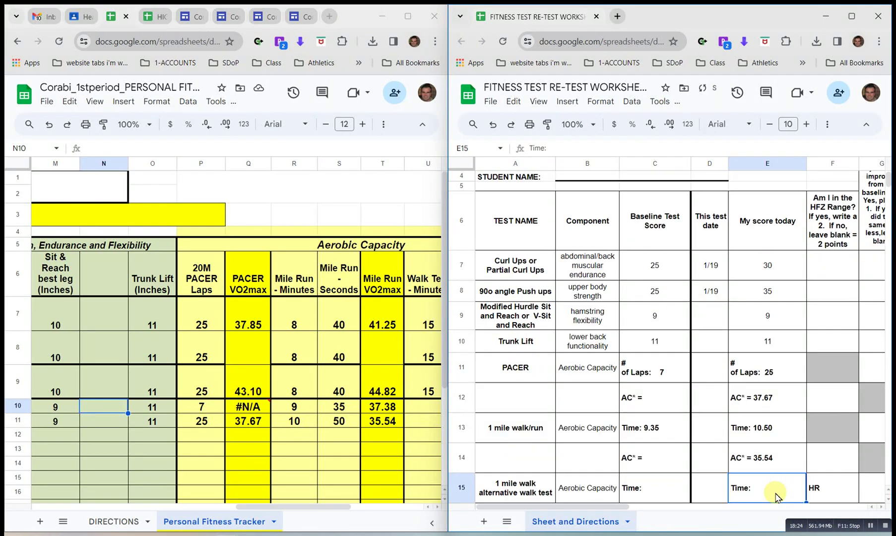
pyautogui.press('Up')
pyautogui.press('Up')
pyautogui.press('Up')
pyautogui.press('Up')
pyautogui.press('Up')
pyautogui.press('Up')
pyautogui.press('Up')
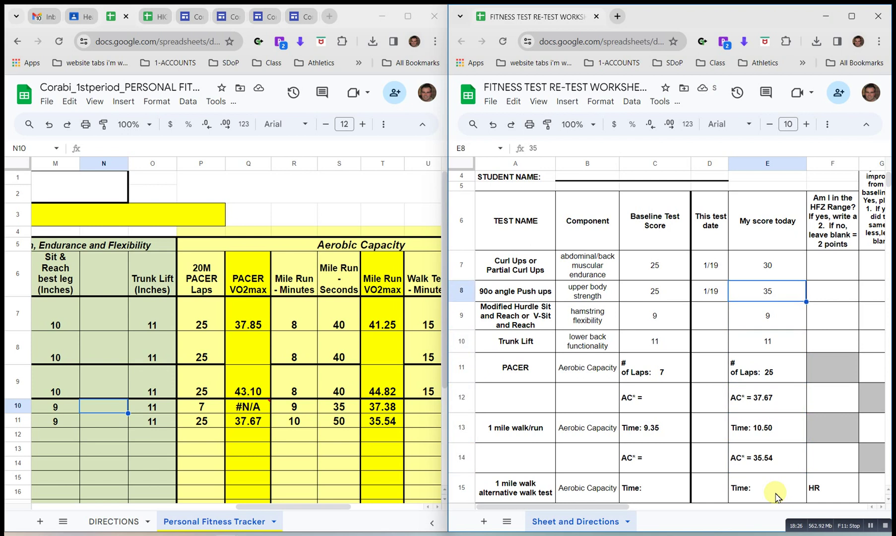
pyautogui.press('Up')
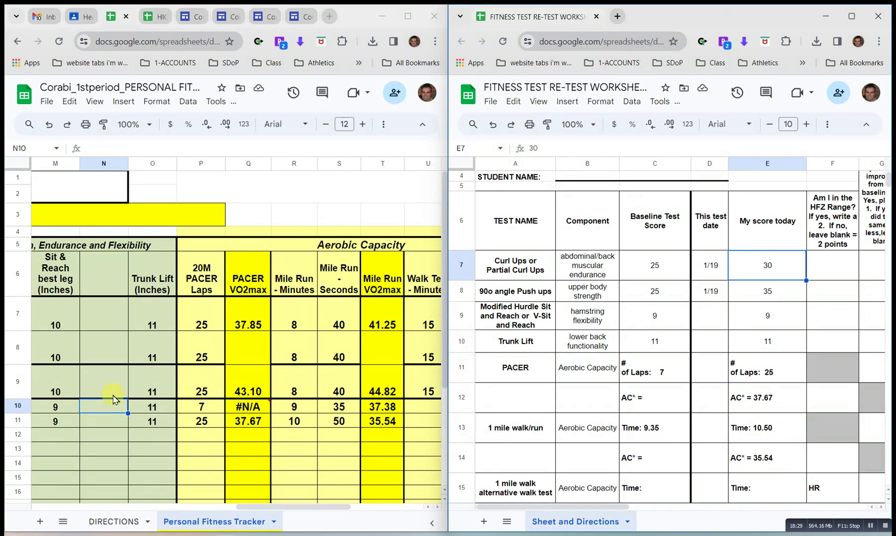
pyautogui.click(305, 412)
pyautogui.hscroll(-10, 305, 412)
pyautogui.hscroll(5, 305, 414)
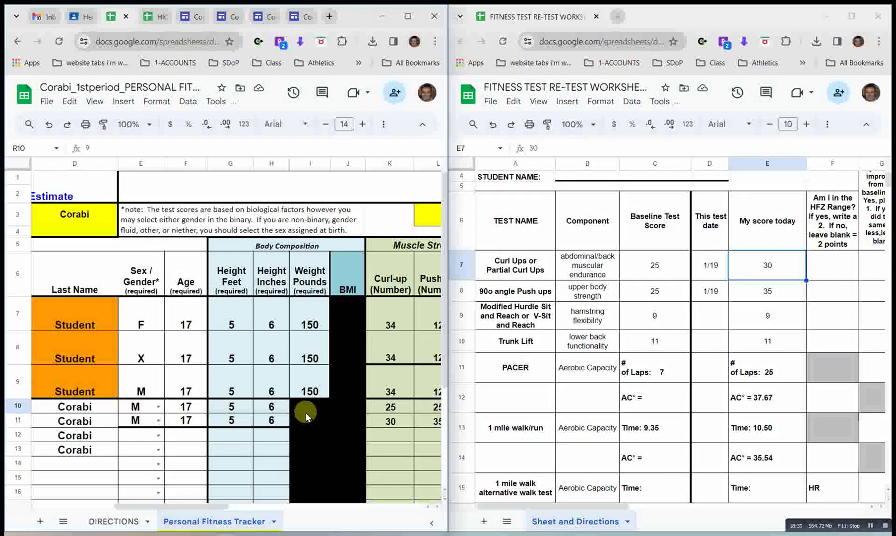
pyautogui.hscroll(8, 382, 433)
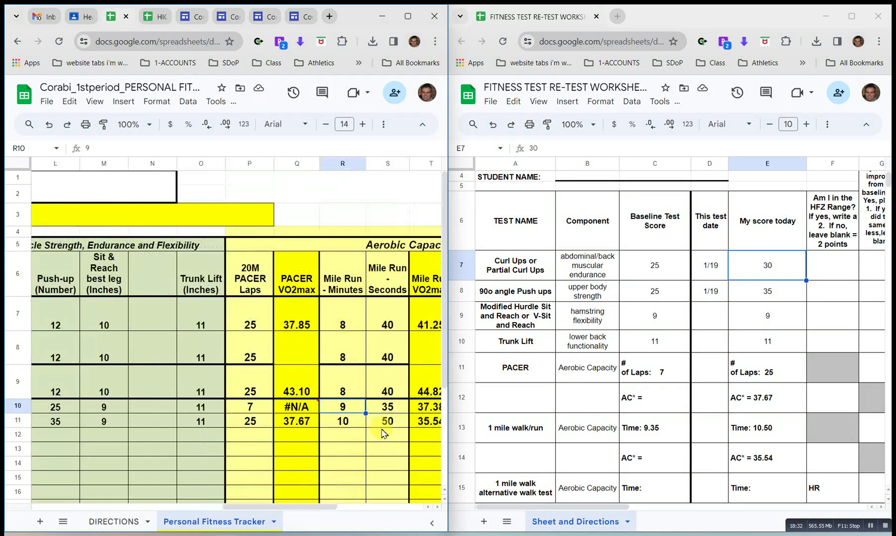
pyautogui.click(296, 396)
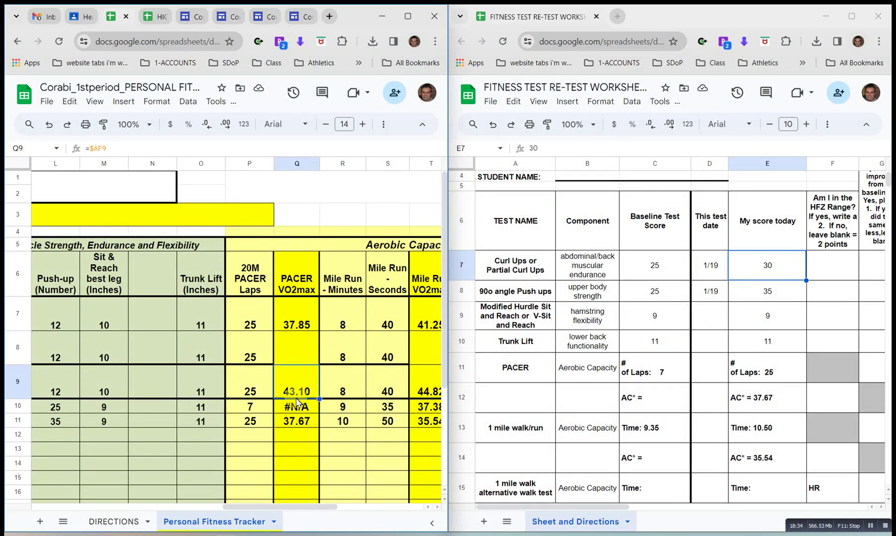
pyautogui.hscroll(1, 297, 400)
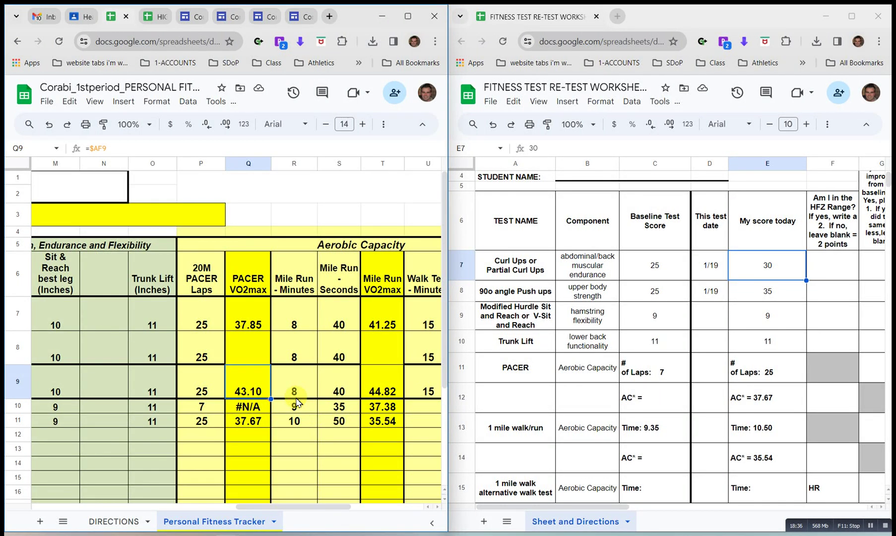
pyautogui.click(706, 323)
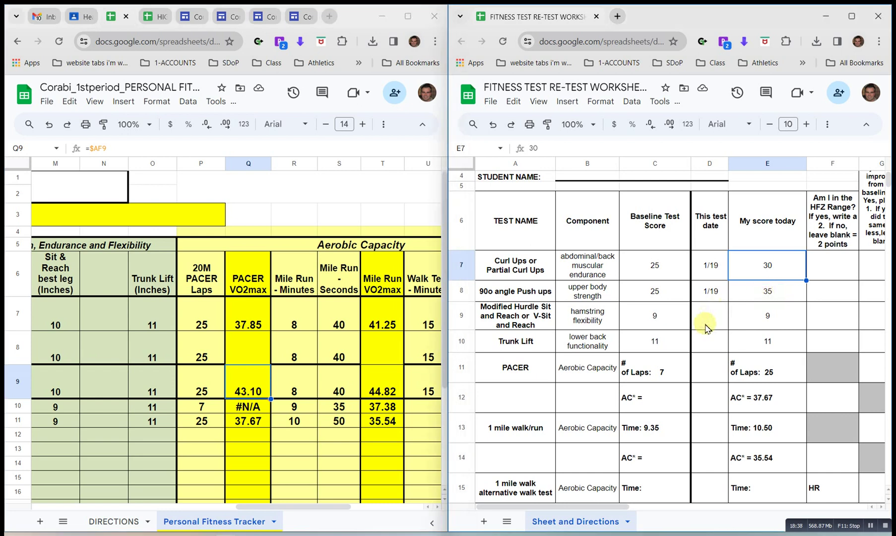
pyautogui.hscroll(2, 705, 325)
pyautogui.hscroll(-1, 707, 327)
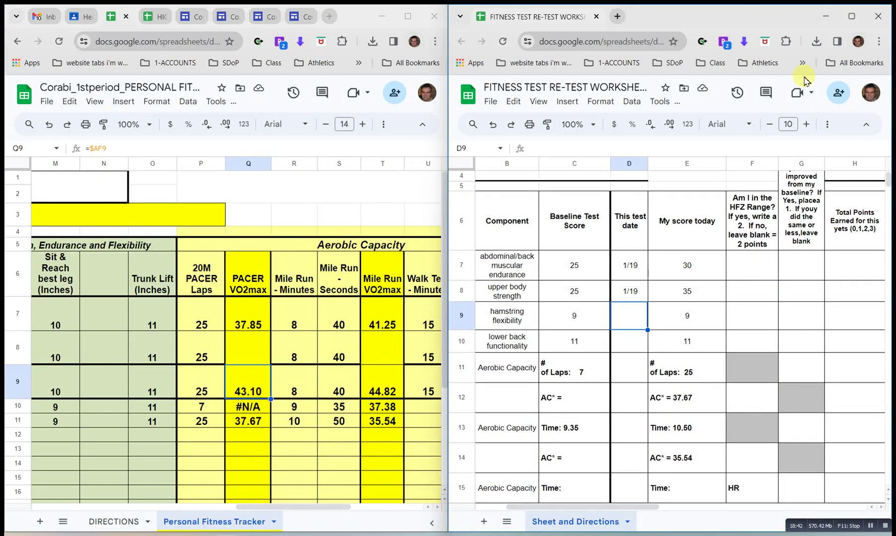
# Review the curl-up row full-screen, then restore the re-test worksheet window and dock it at the right.
pyautogui.click(852, 16)
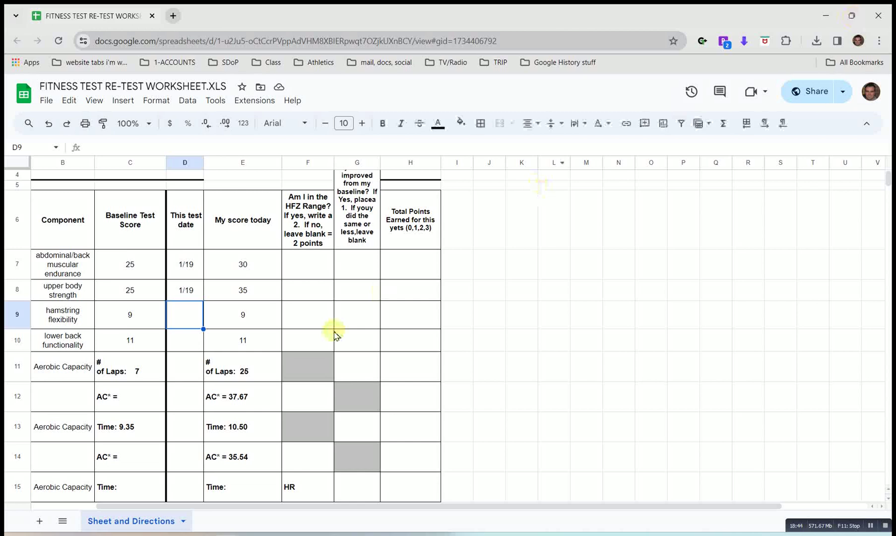
pyautogui.click(56, 261)
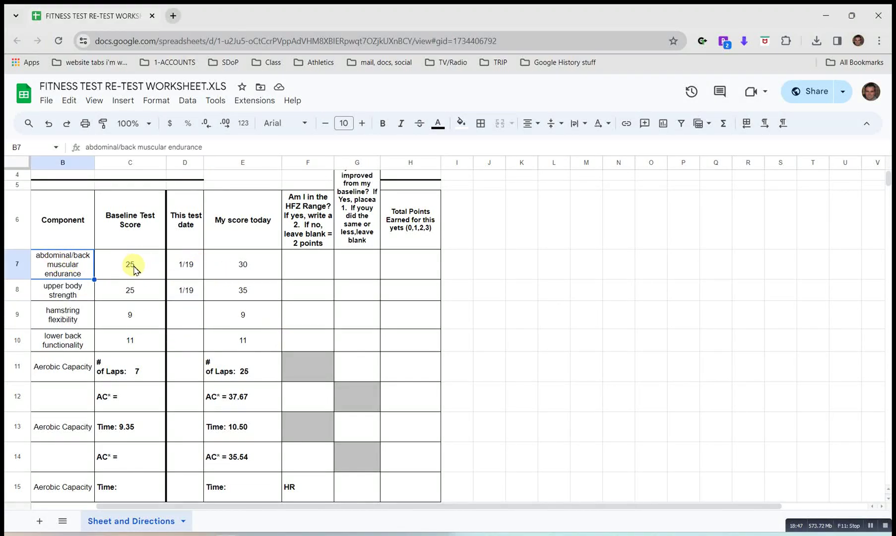
pyautogui.hscroll(-2, 132, 268)
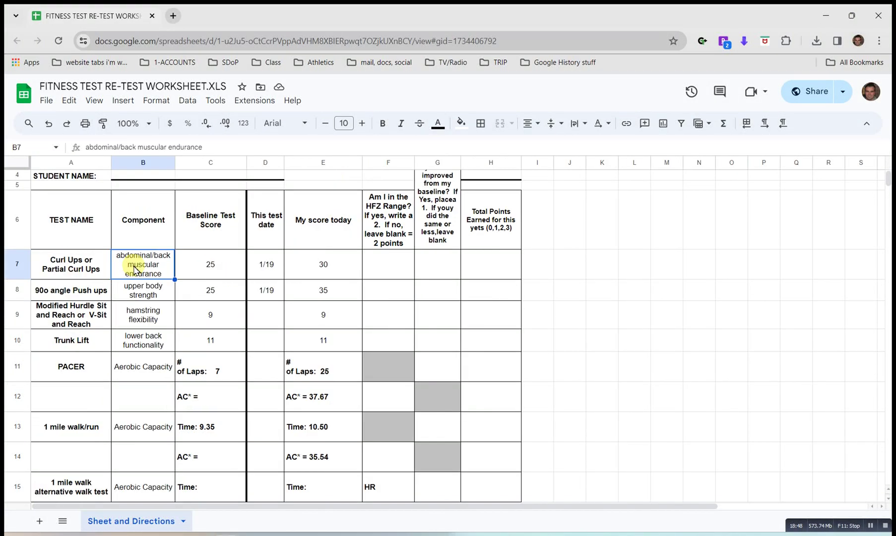
pyautogui.click(232, 265)
pyautogui.click(350, 265)
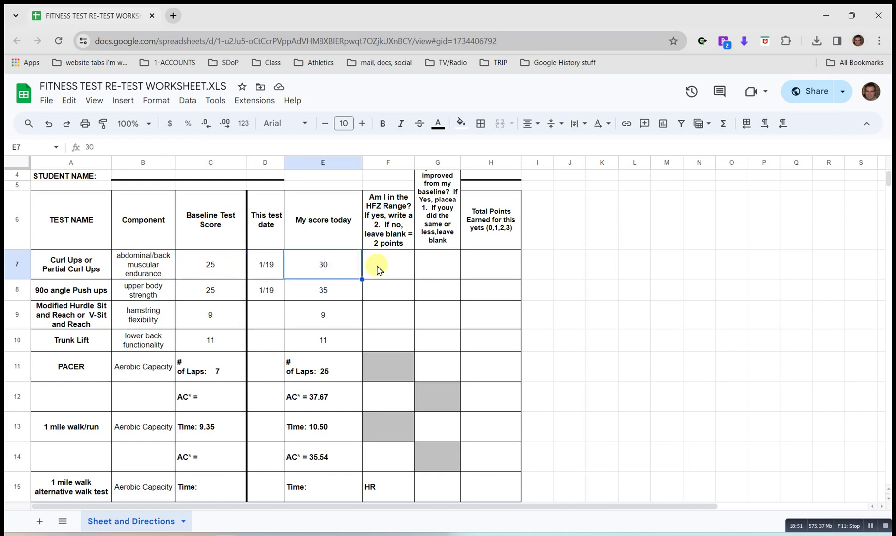
pyautogui.click(389, 268)
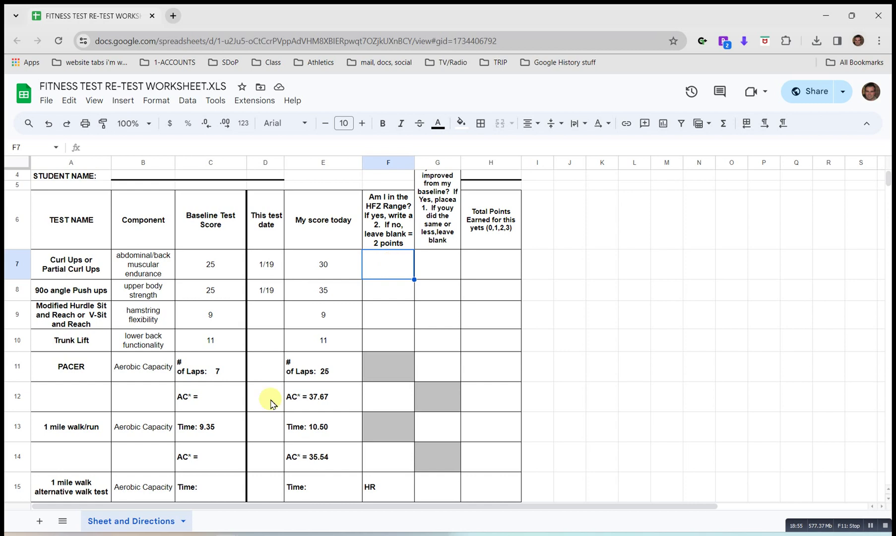
pyautogui.doubleClick(302, 17)
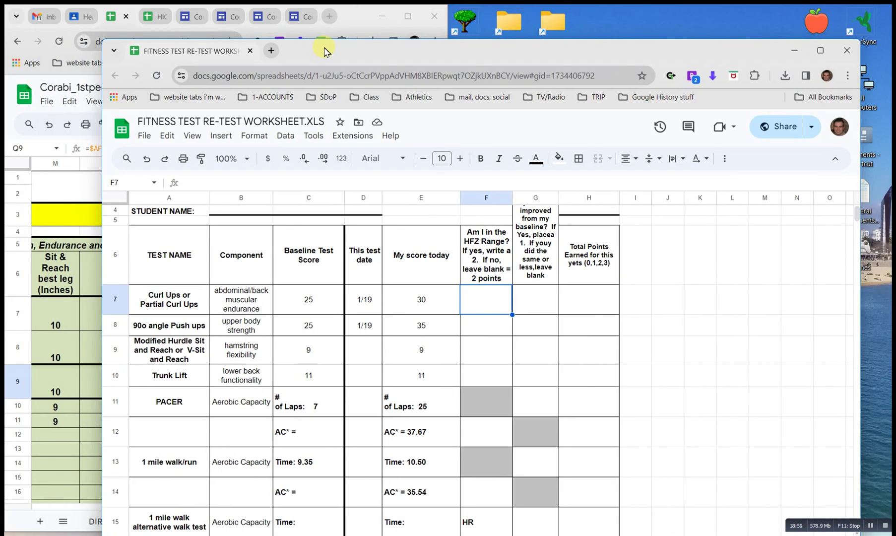
pyautogui.moveTo(326, 47); pyautogui.dragTo(893, 58)
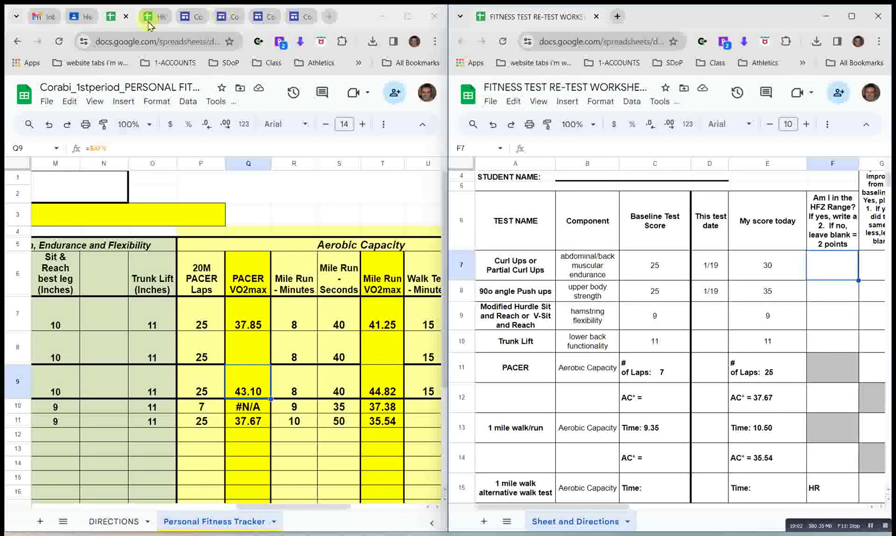
# Look up the age-17 male row in the HIGH SCHOOL HFZ chart, then select the push-up test date cell.
pyautogui.click(150, 16)
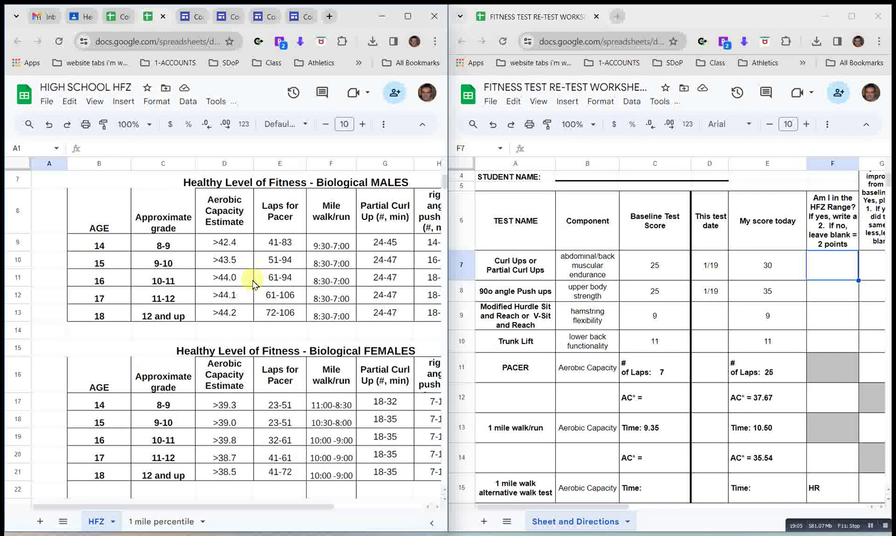
pyautogui.scroll(3, 253, 284)
pyautogui.scroll(-1, 253, 284)
pyautogui.scroll(-3, 243, 288)
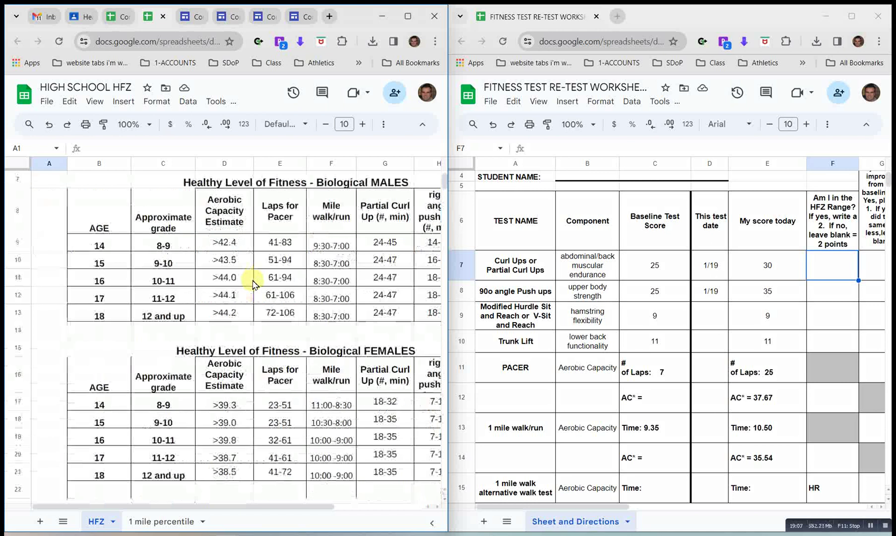
pyautogui.hscroll(1, 216, 296)
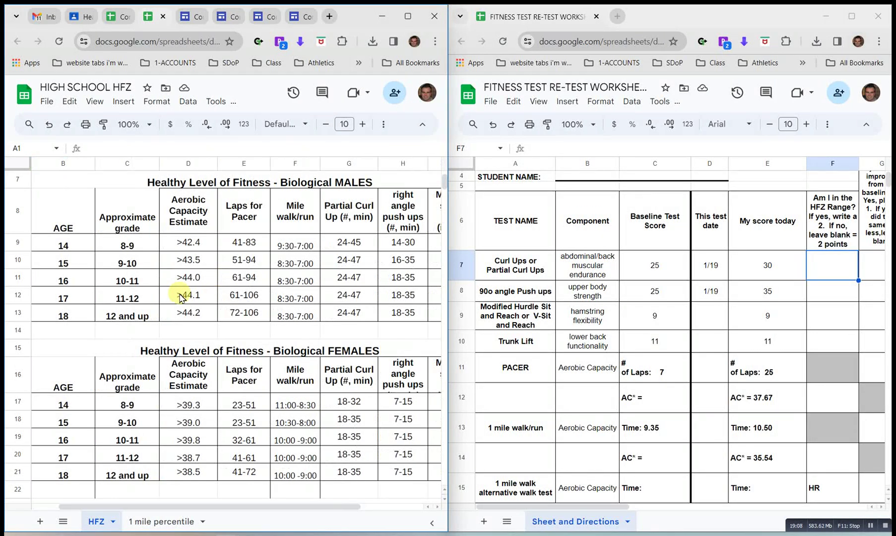
pyautogui.click(18, 295)
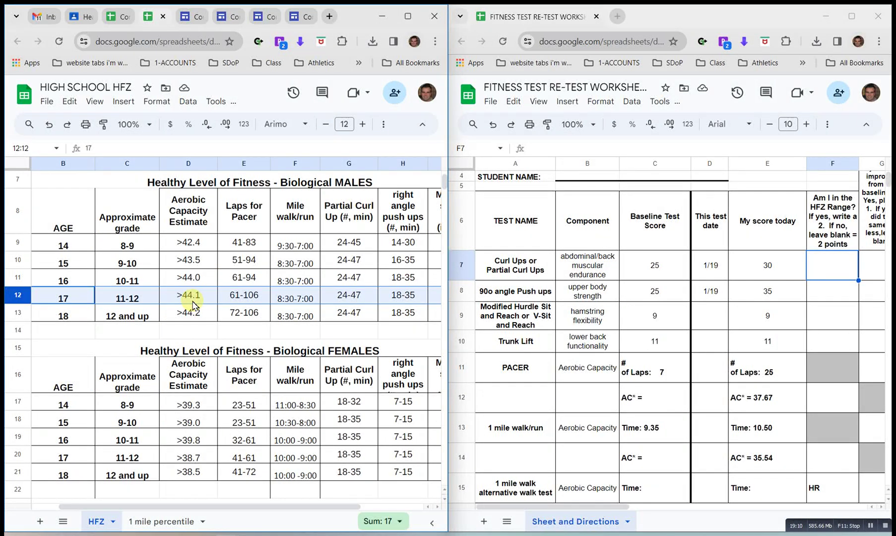
pyautogui.hscroll(2, 193, 304)
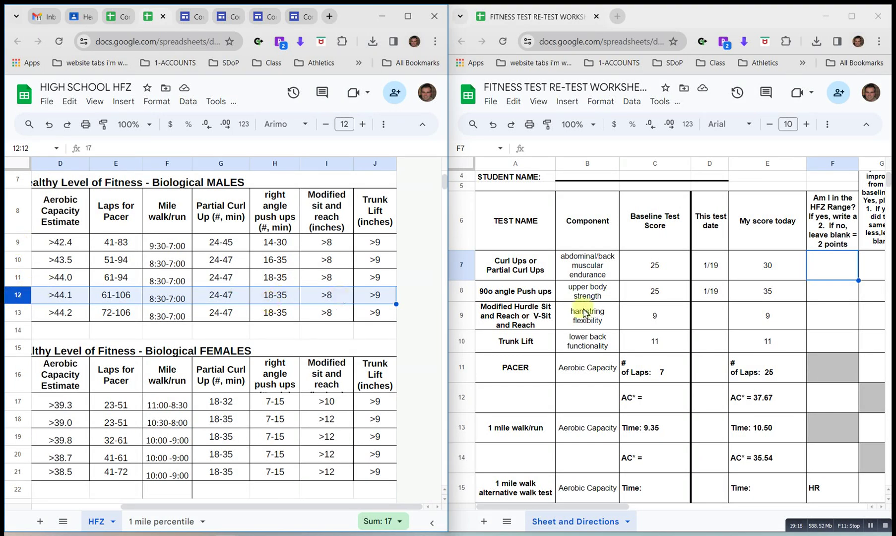
pyautogui.click(717, 291)
pyautogui.hscroll(2, 717, 292)
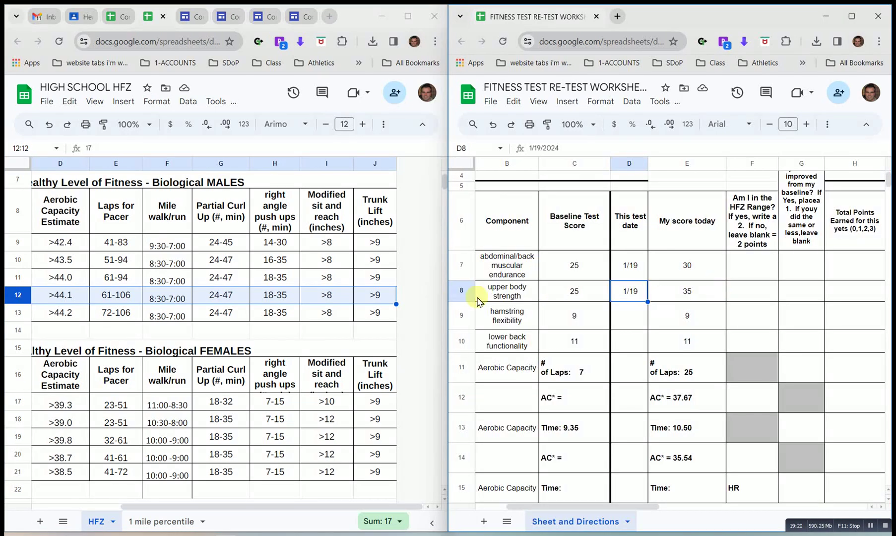
# Score curl-ups: 2 HFZ points, 1 improvement point, total 3.
pyautogui.click(749, 275)
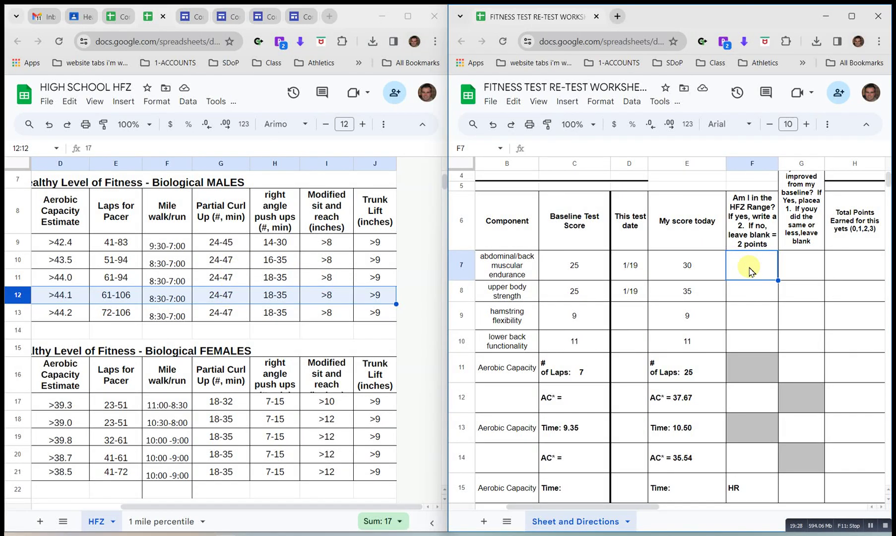
pyautogui.write('2')
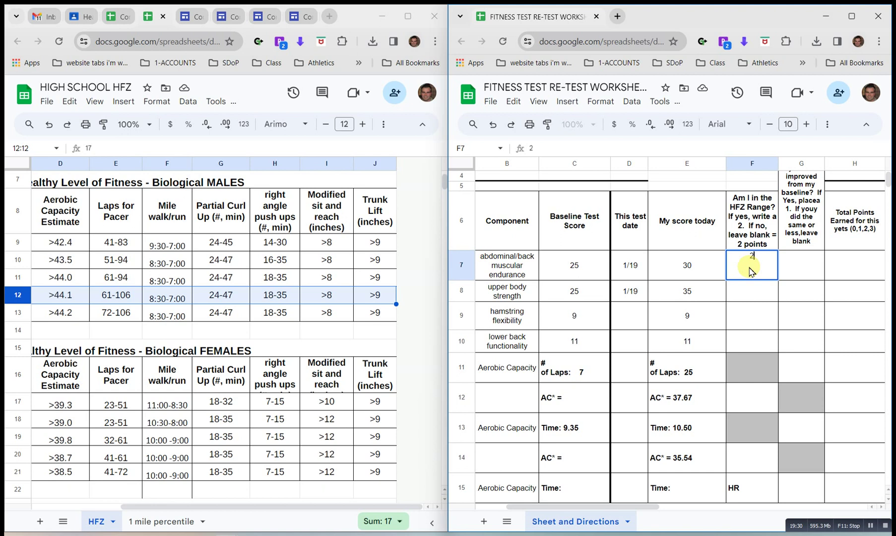
pyautogui.press('Tab')
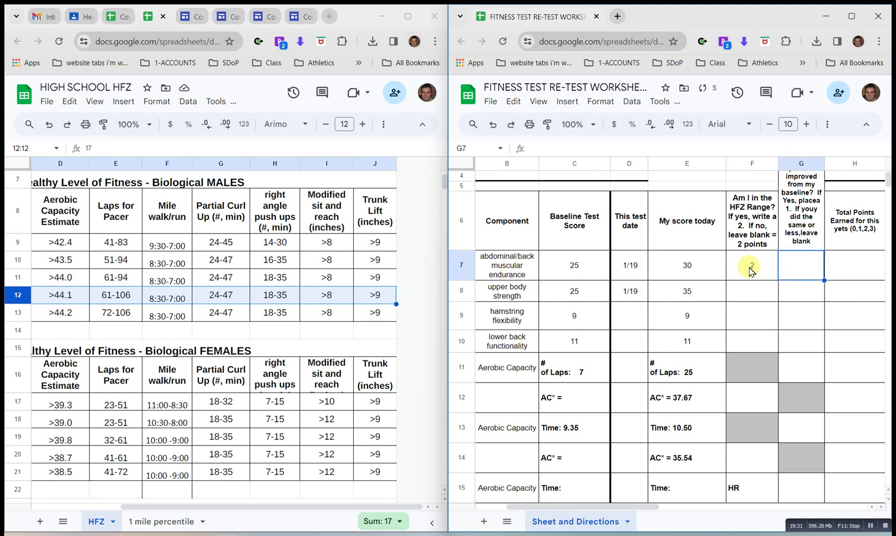
pyautogui.click(692, 261)
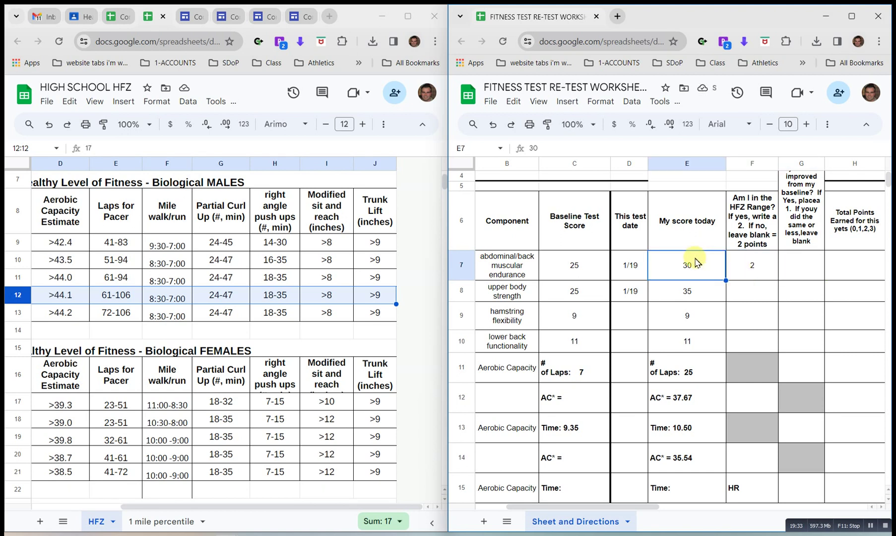
pyautogui.click(585, 275)
pyautogui.click(821, 263)
pyautogui.write('1')
pyautogui.click(860, 267)
pyautogui.write('3')
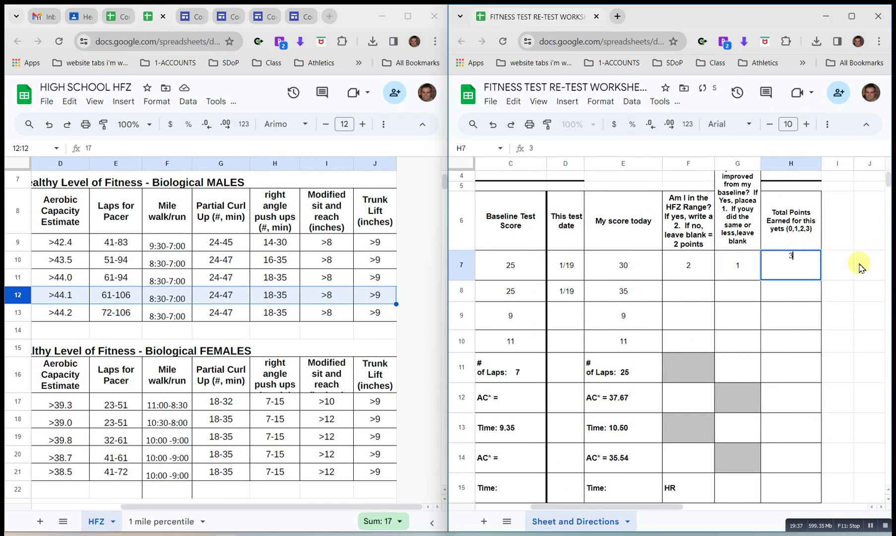
pyautogui.click(802, 296)
pyautogui.hscroll(-3, 801, 296)
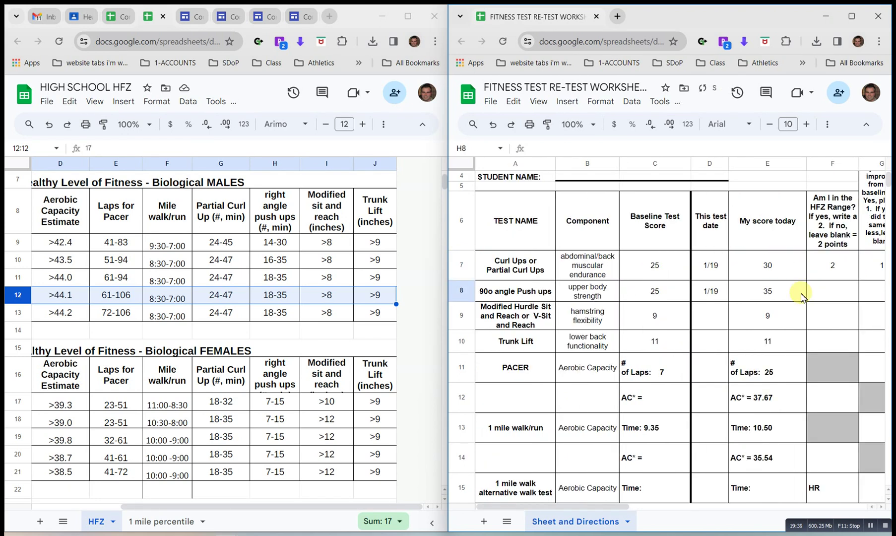
pyautogui.hscroll(2, 828, 297)
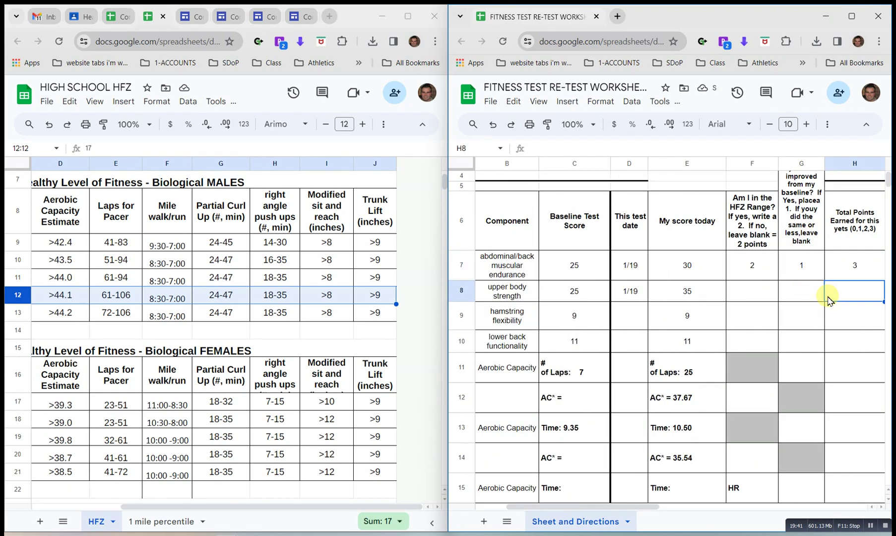
# Score push-ups with 2 HFZ points, 1 improvement point, total 3.
pyautogui.click(752, 297)
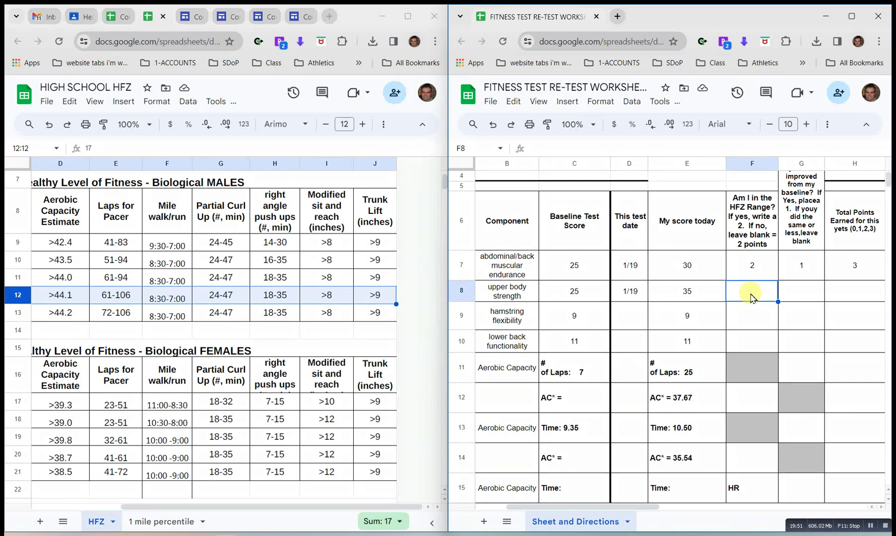
pyautogui.doubleClick(752, 297)
pyautogui.write('2')
pyautogui.press('Tab')
pyautogui.write('1')
pyautogui.press('Tab')
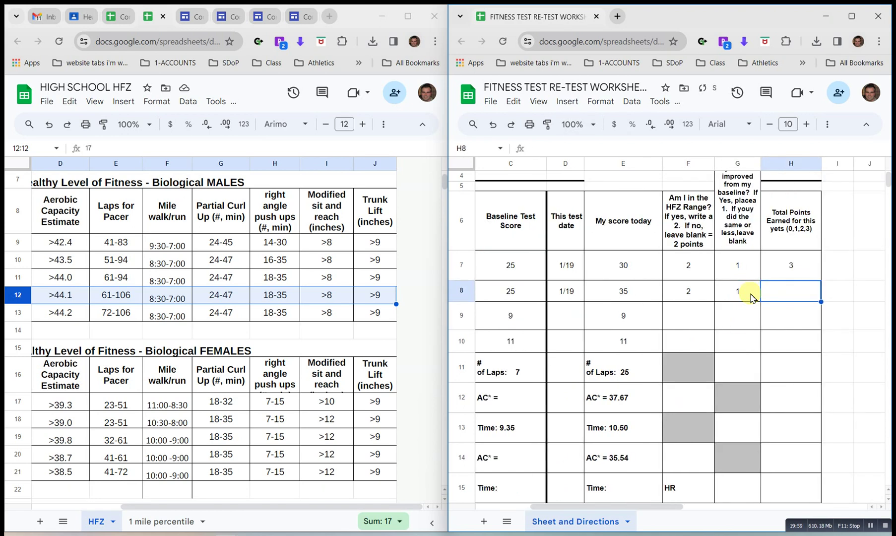
pyautogui.write('3')
pyautogui.press('Return')
# Give flexibility and trunk lift 2 HFZ points each, with totals of 2.
pyautogui.press('Tab')
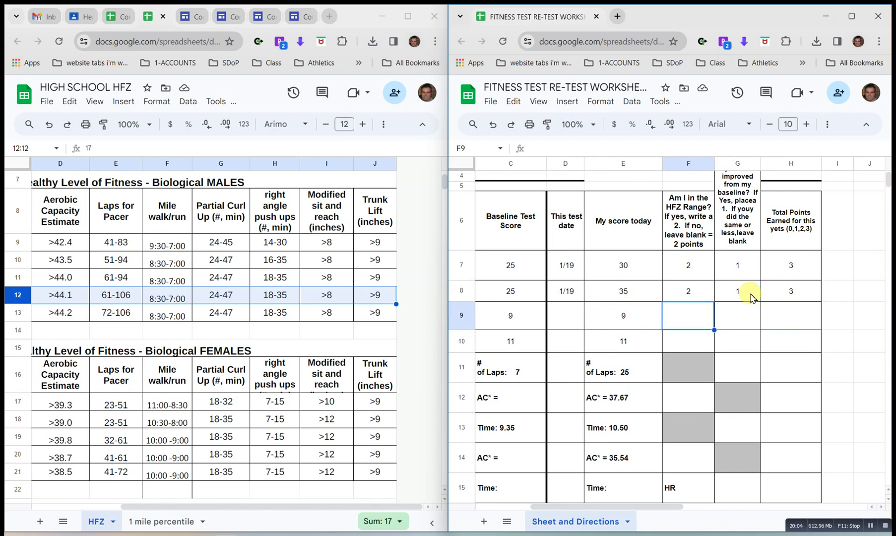
pyautogui.write('2')
pyautogui.press('Tab')
pyautogui.press('Tab')
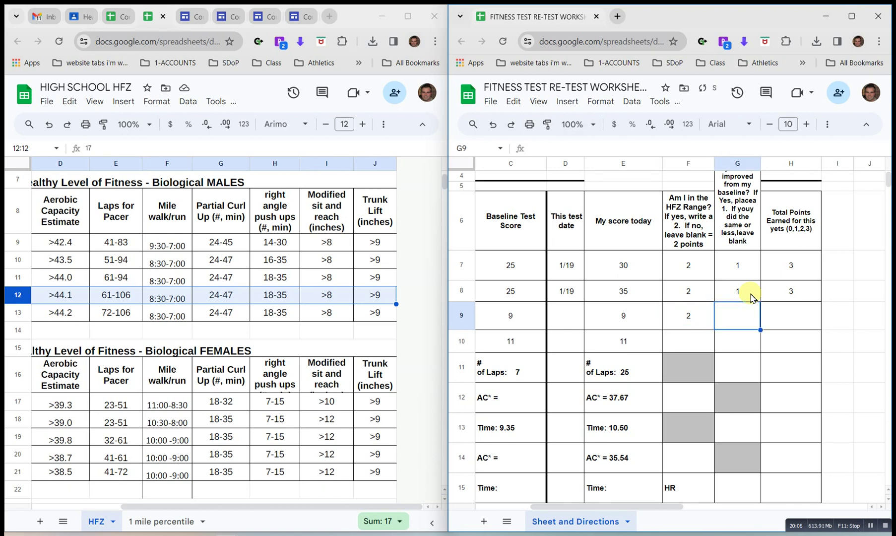
pyautogui.write('2')
pyautogui.press('Return')
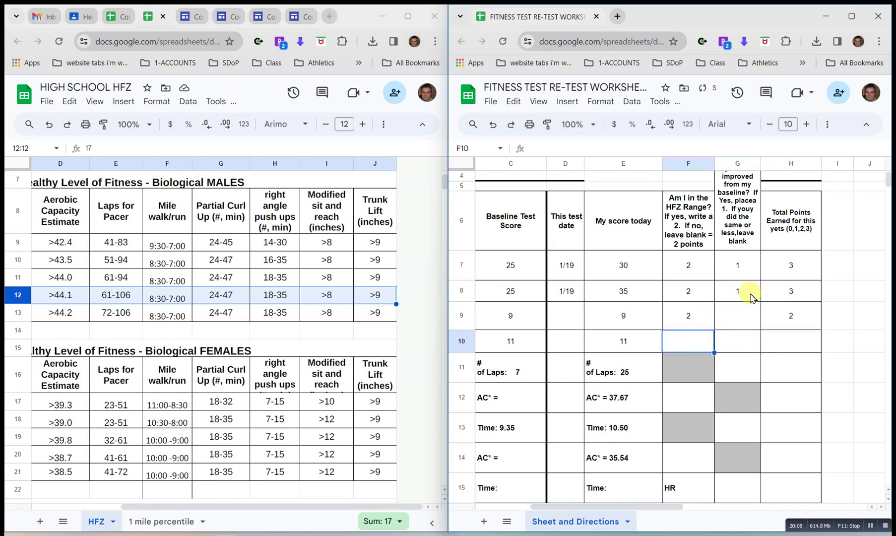
pyautogui.write('2')
pyautogui.press('Tab')
pyautogui.press('Tab')
pyautogui.write('2')
pyautogui.press('Return')
# Enter 1 improvement point and a total of 1 for the PACER row.
pyautogui.press('Left')
pyautogui.press('Left')
pyautogui.press('Left')
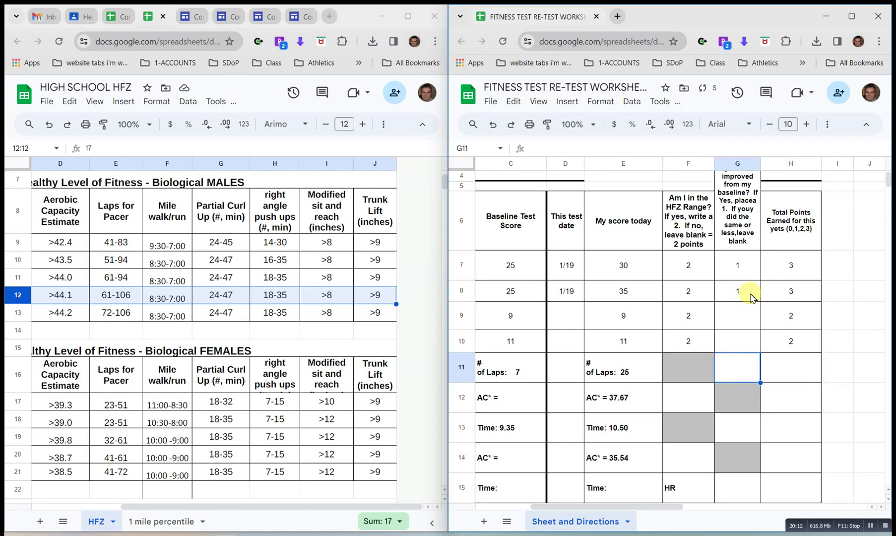
pyautogui.press('Right')
pyautogui.press('Right')
pyautogui.write('1')
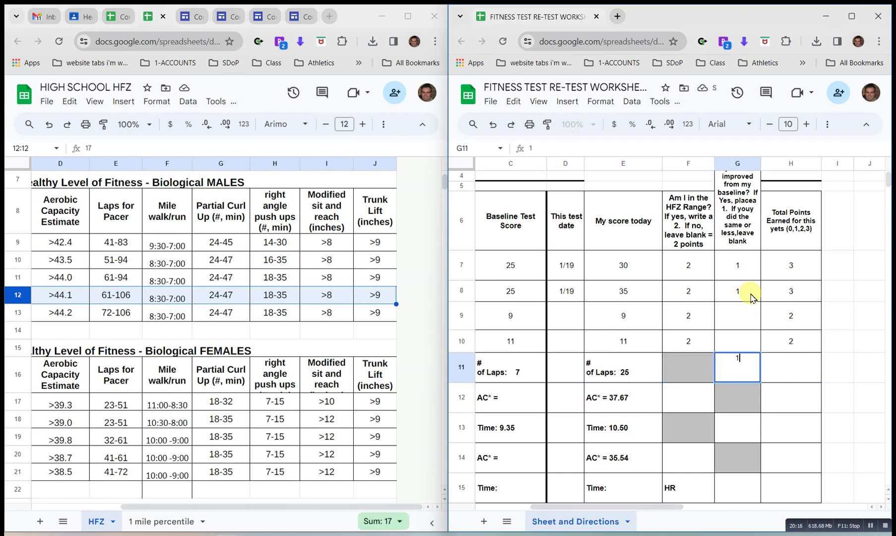
pyautogui.press('Tab')
pyautogui.write('1')
pyautogui.press('Return')
pyautogui.press('Left')
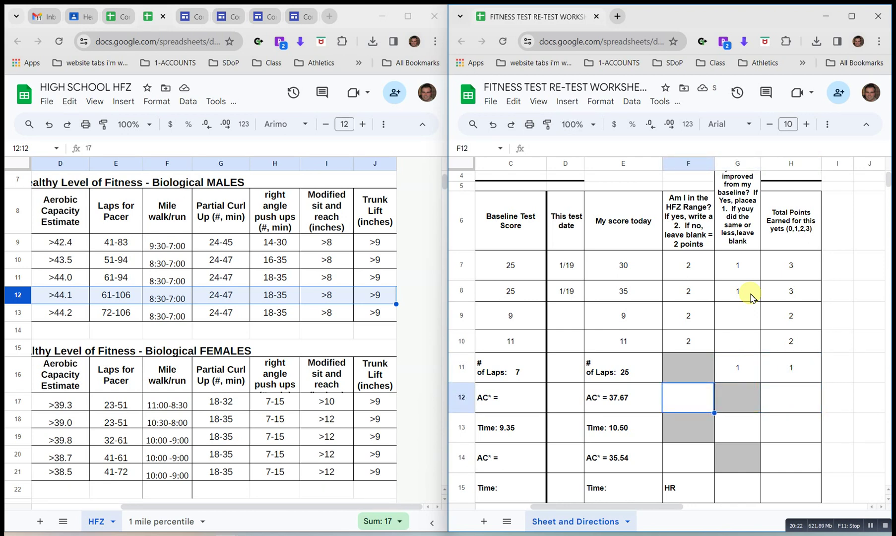
# Score the first aerobic capacity row 0 with total 0, and the mile improvement 0.
pyautogui.write('0')
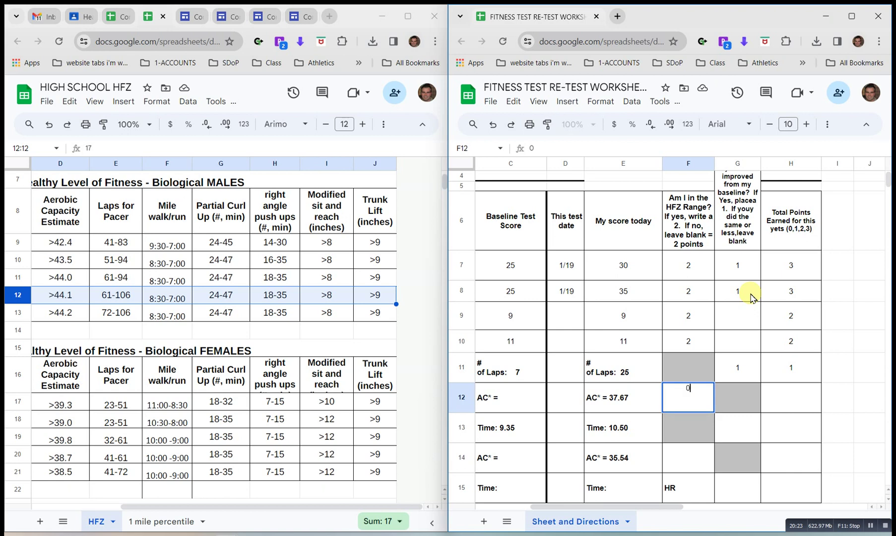
pyautogui.press('Tab')
pyautogui.press('Tab')
pyautogui.write('0')
pyautogui.press('Tab')
pyautogui.press('Down')
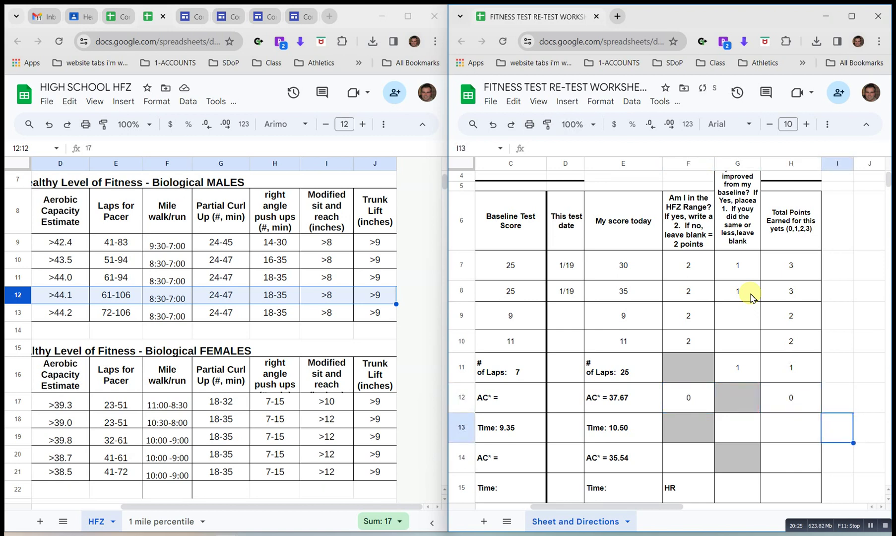
pyautogui.press('Left')
pyautogui.press('Left')
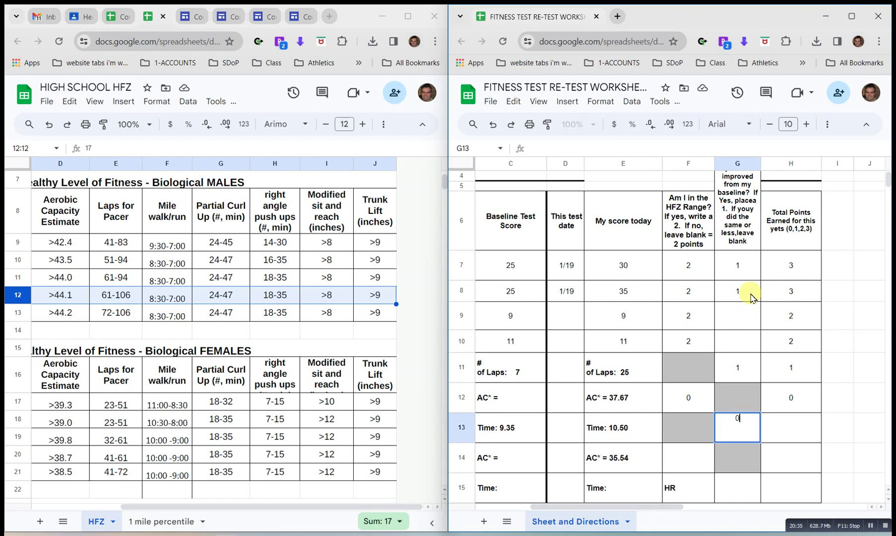
pyautogui.write('0')
pyautogui.press('Return')
# Score the second aerobic capacity row 0 with a total of 0.
pyautogui.press('Left')
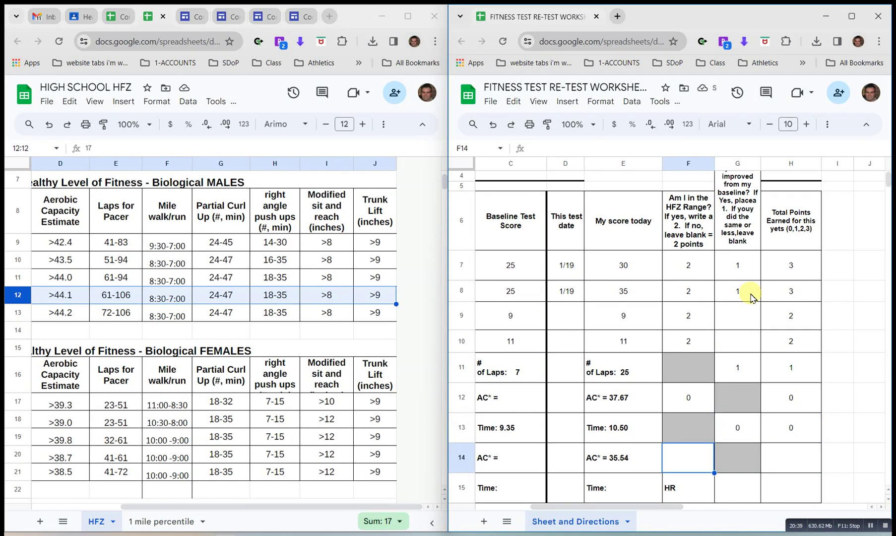
pyautogui.write('0')
pyautogui.press('Tab')
pyautogui.press('Tab')
pyautogui.write('0')
pyautogui.press('Tab')
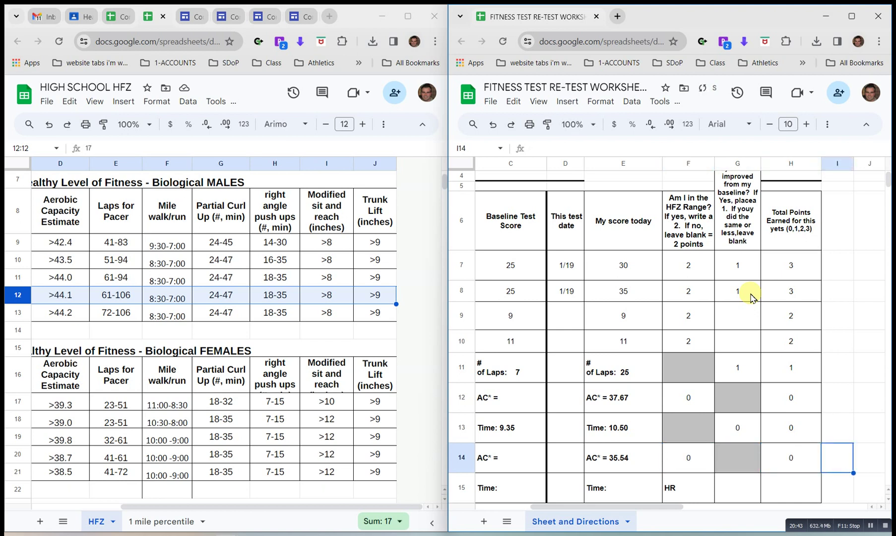
pyautogui.press('Left')
pyautogui.press('Left')
pyautogui.press('Left')
pyautogui.press('Left')
pyautogui.press('Left')
pyautogui.press('Left')
pyautogui.press('Left')
pyautogui.press('Left')
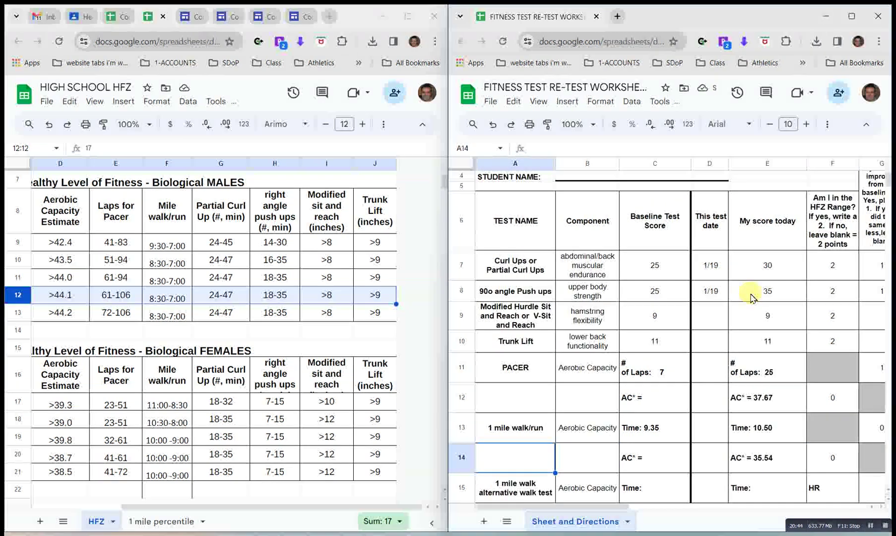
# Maximize the HFZ chart and fill the Aerobic Capacity heading green, the PACER and mile headers yellow.
pyautogui.hscroll(-3, 231, 262)
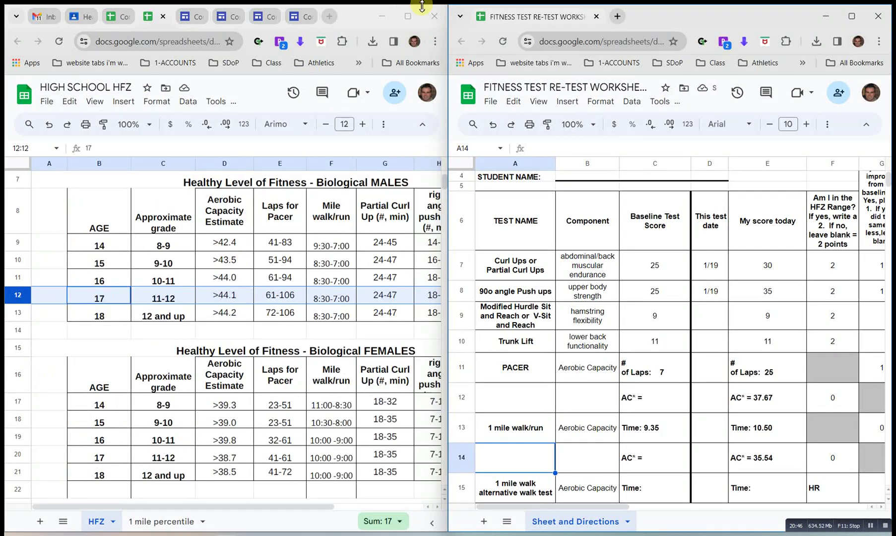
pyautogui.click(408, 16)
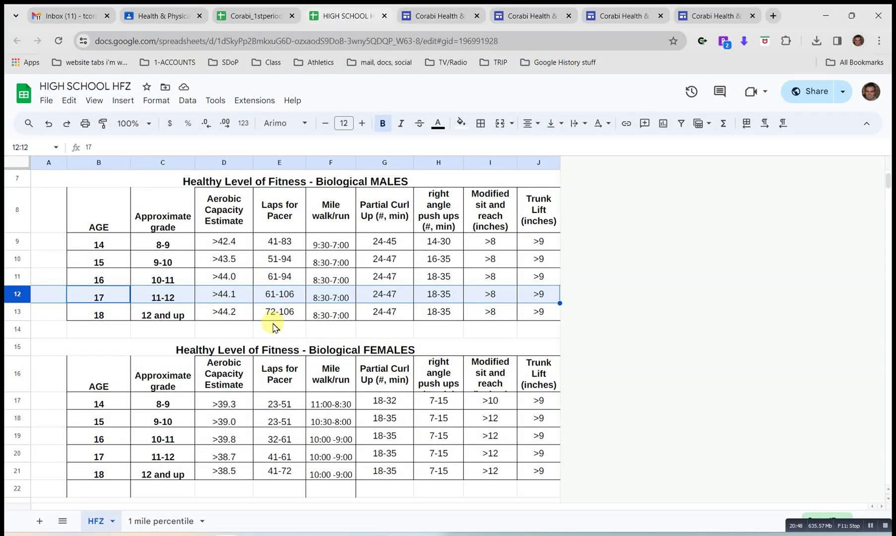
pyautogui.click(225, 219)
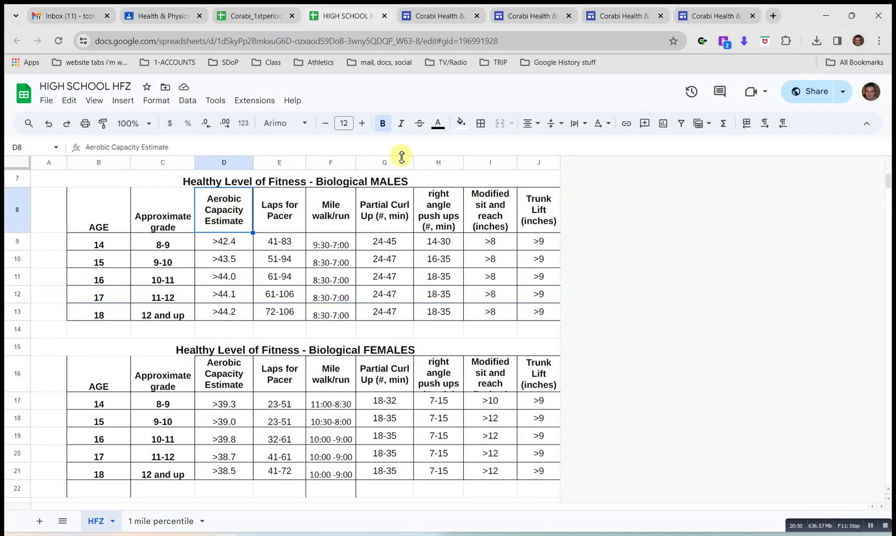
pyautogui.click(460, 122)
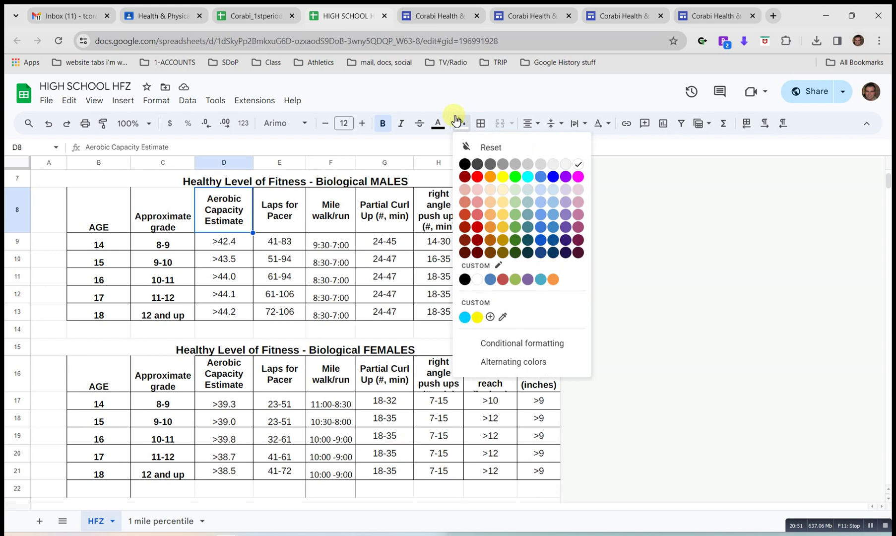
pyautogui.click(515, 177)
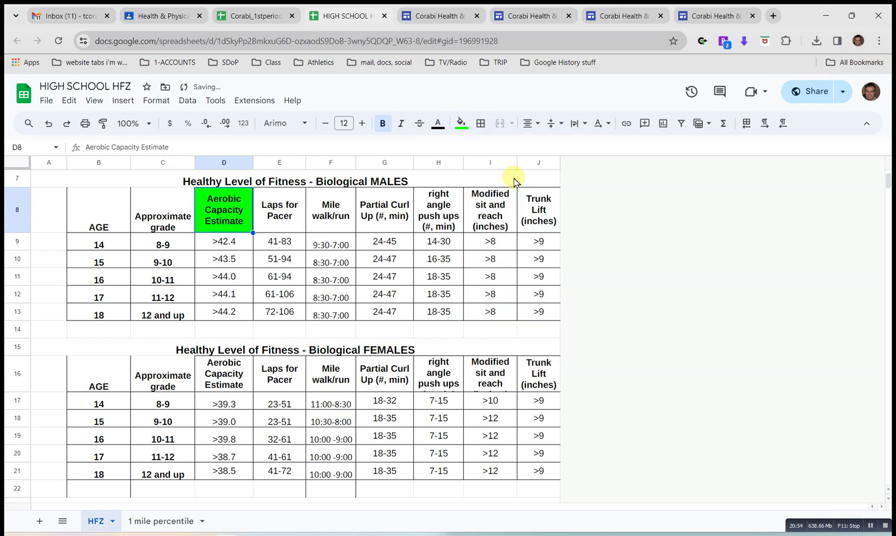
pyautogui.moveTo(275, 209); pyautogui.dragTo(328, 218)
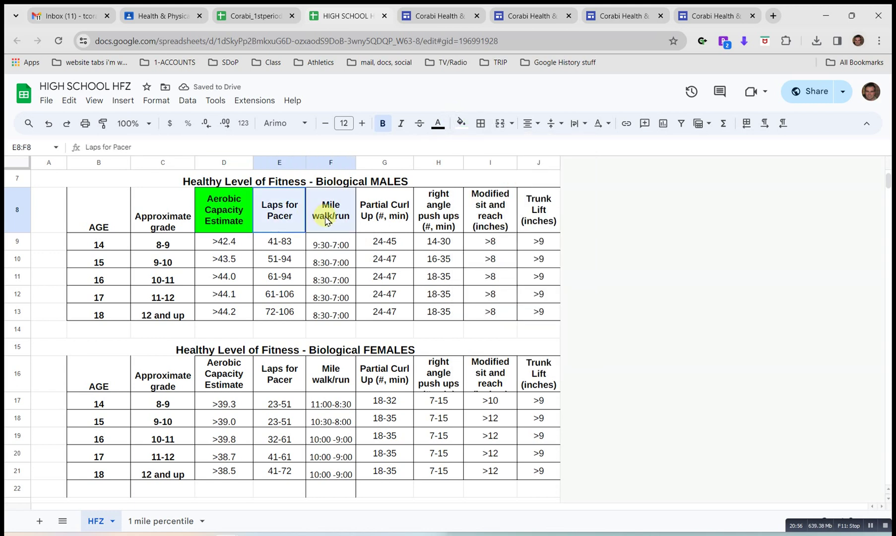
pyautogui.click(461, 124)
pyautogui.click(504, 178)
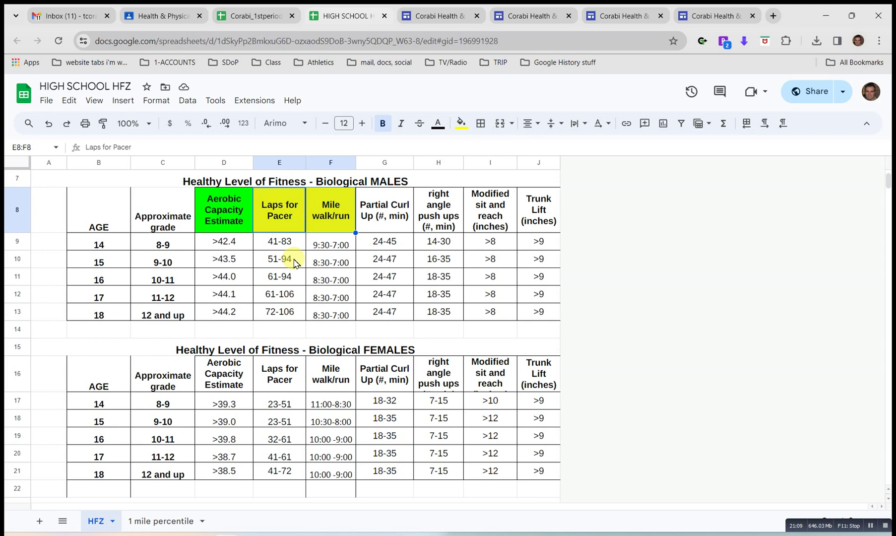
# Shade the Aerobic Capacity Estimate column values green.
pyautogui.click(295, 260)
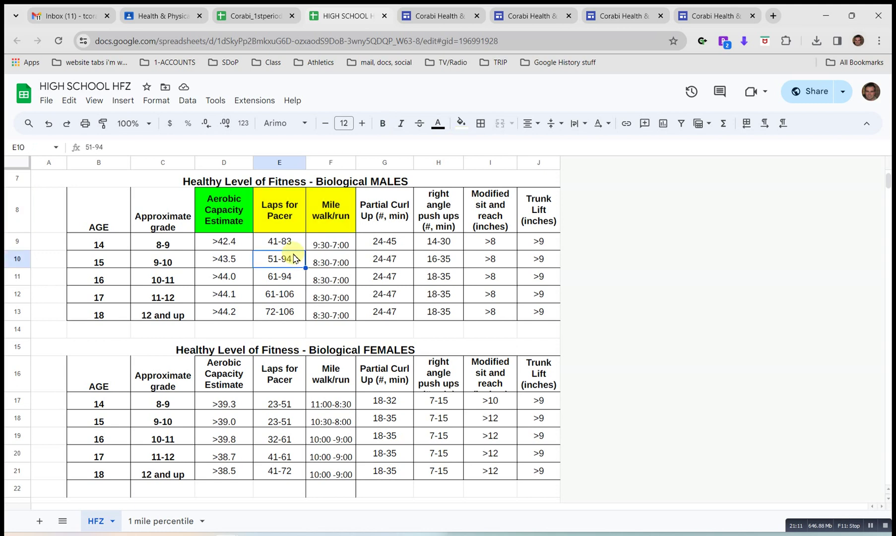
pyautogui.moveTo(232, 224); pyautogui.dragTo(233, 312)
pyautogui.click(461, 123)
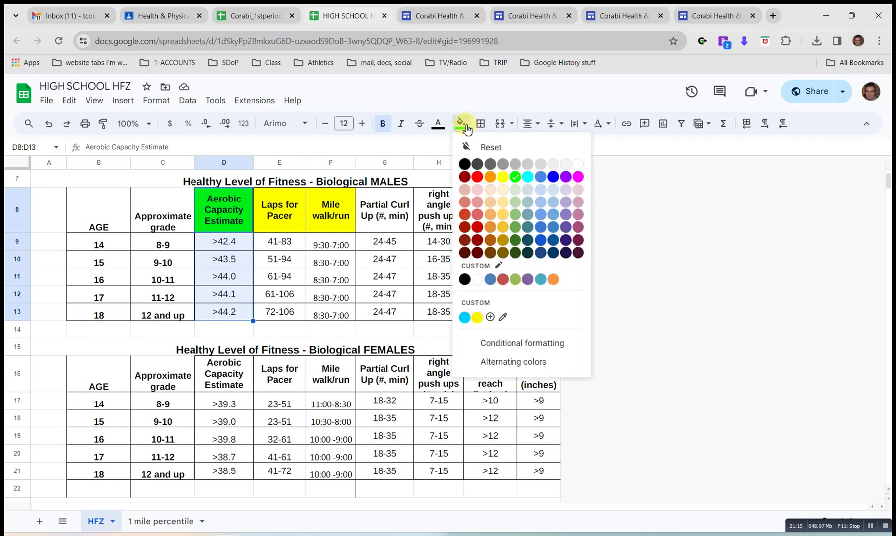
pyautogui.click(515, 177)
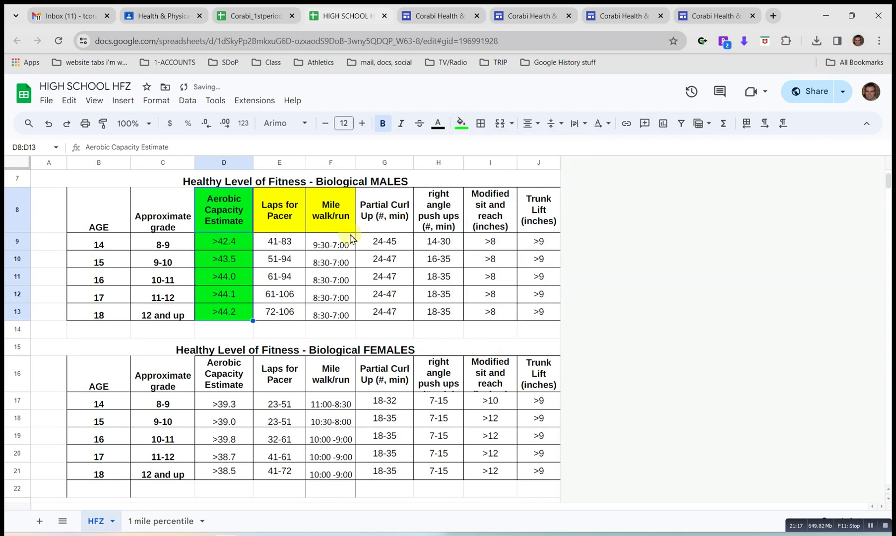
pyautogui.click(290, 246)
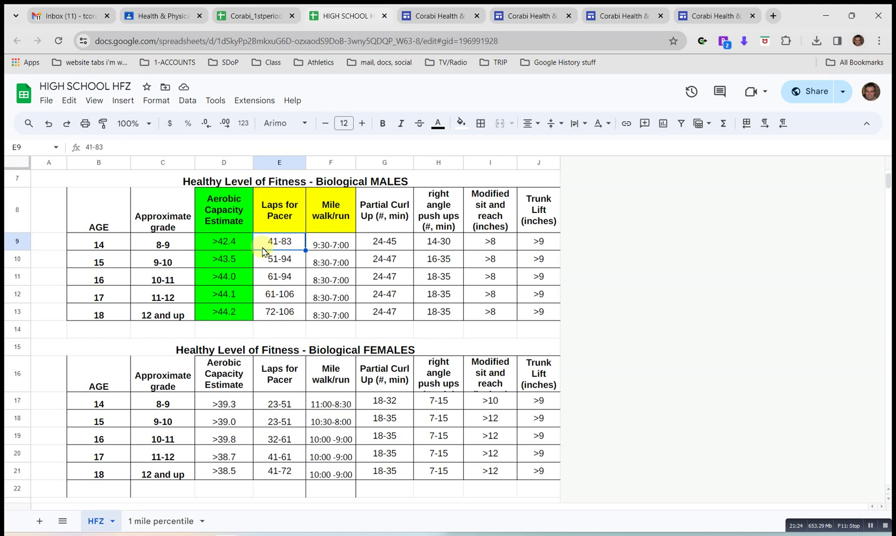
# Reset the fill color on the whole highlighted block of the table.
pyautogui.click(238, 219)
pyautogui.moveTo(238, 218); pyautogui.dragTo(317, 313)
pyautogui.click(461, 123)
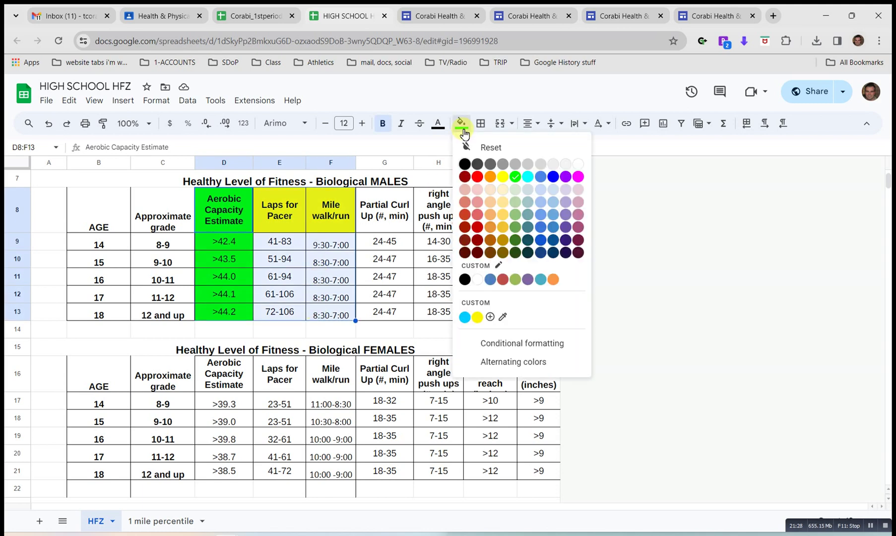
pyautogui.click(487, 145)
pyautogui.click(287, 268)
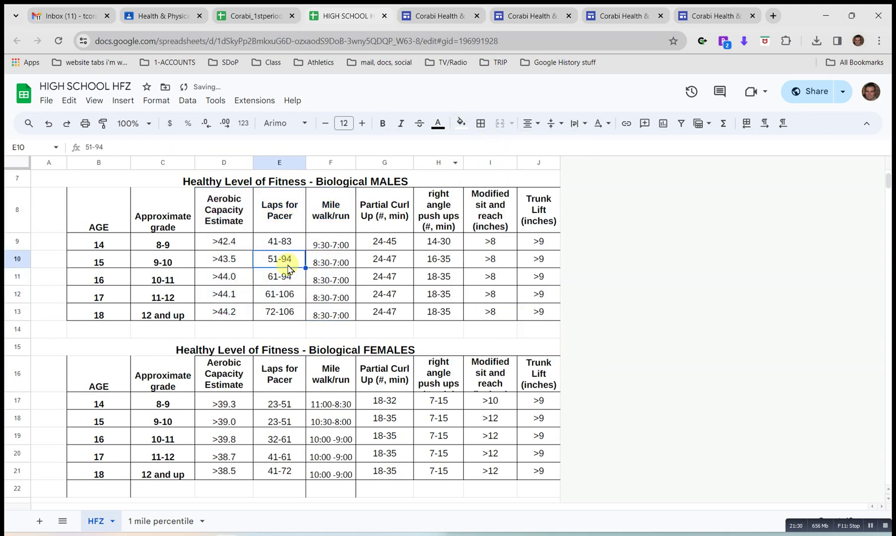
# Restore the HFZ window, move it aside, and maximize the re-test worksheet.
pyautogui.click(852, 15)
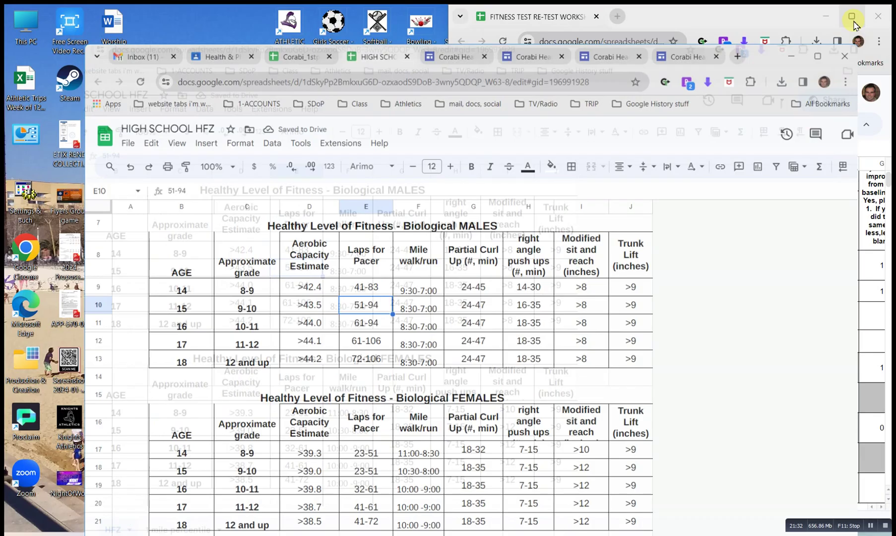
pyautogui.moveTo(757, 67); pyautogui.dragTo(584, 67)
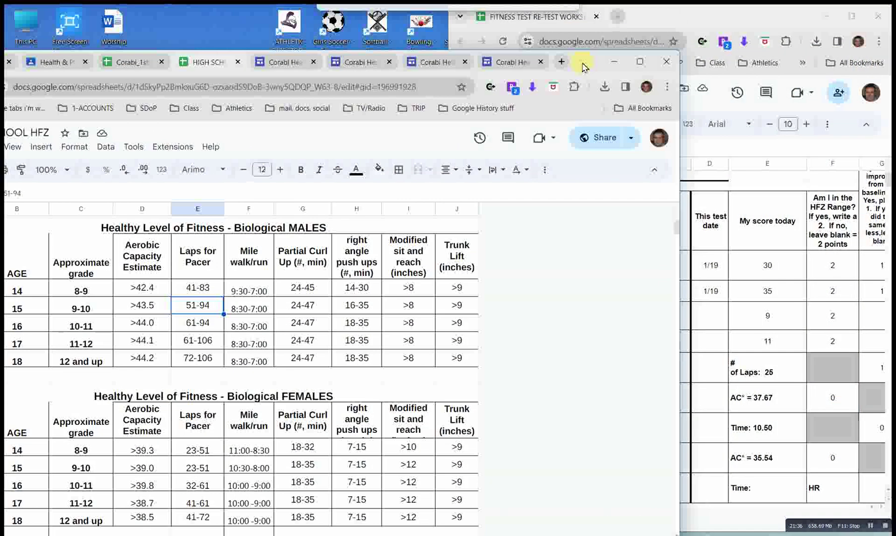
pyautogui.click(740, 20)
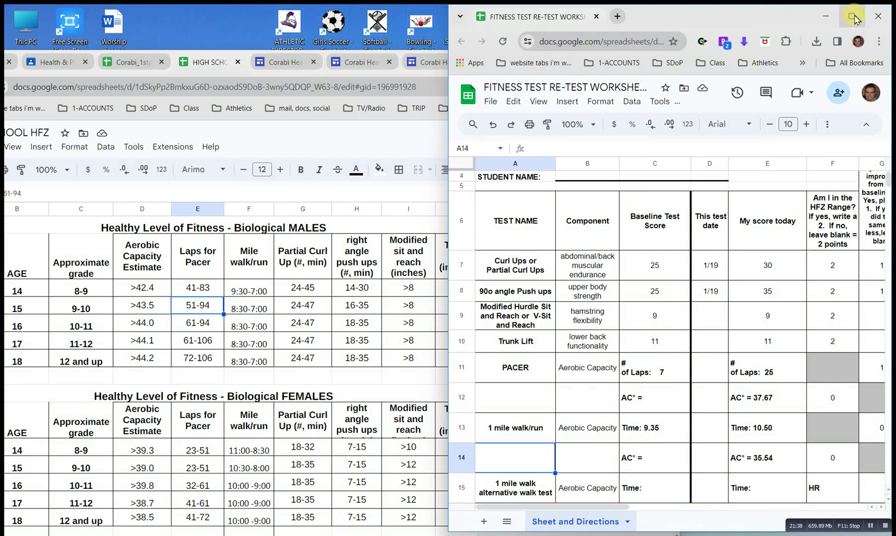
pyautogui.click(853, 18)
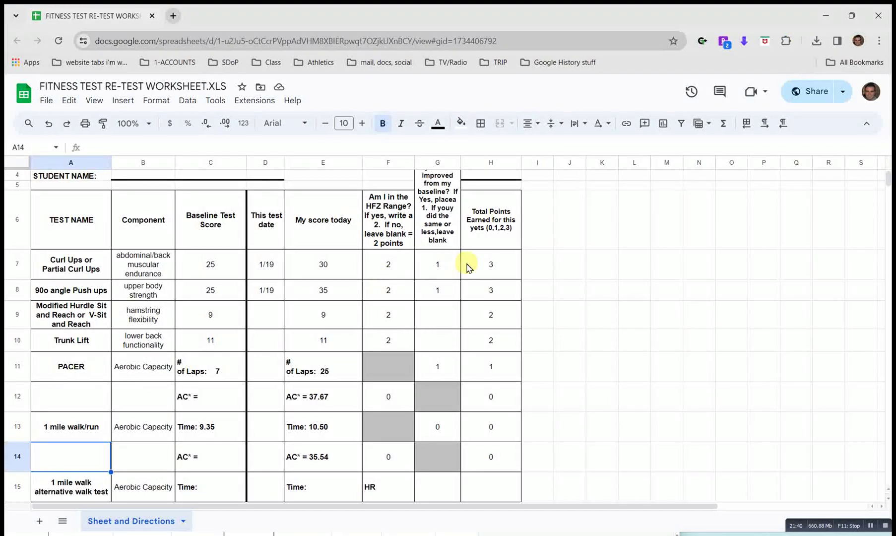
# Select the Total Points values (3, 3, 2, 2, 1, 0, 0, 0) to check their sum.
pyautogui.click(467, 268)
pyautogui.scroll(-2, 497, 342)
pyautogui.scroll(2, 496, 342)
pyautogui.moveTo(509, 276); pyautogui.dragTo(498, 461)
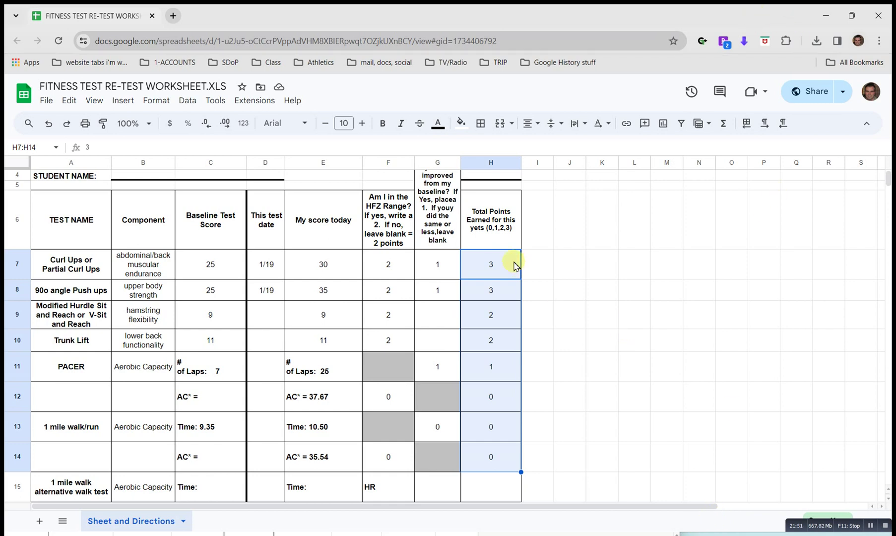
pyautogui.click(509, 379)
pyautogui.scroll(-3, 509, 382)
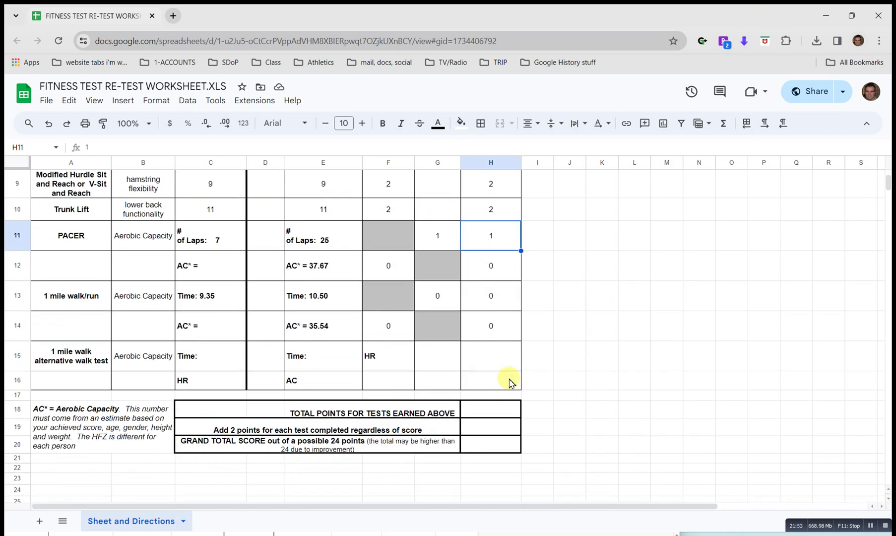
pyautogui.scroll(2, 509, 383)
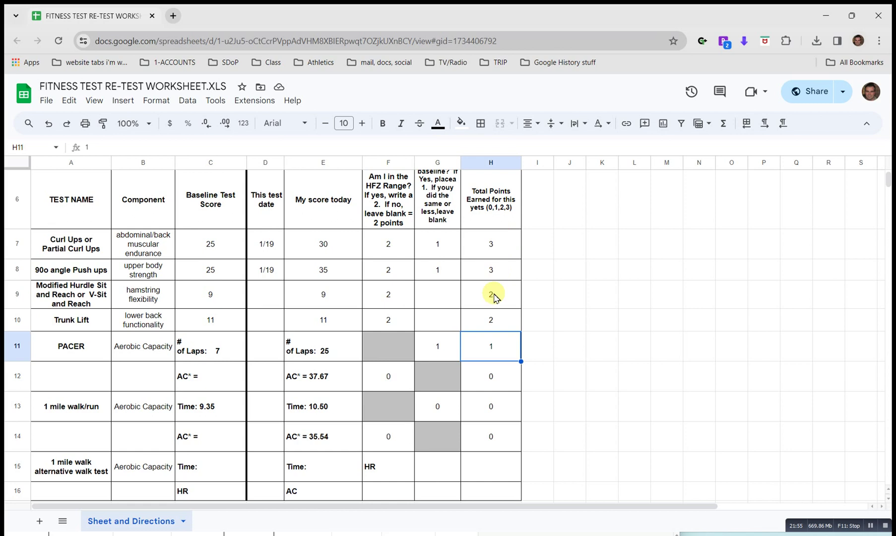
# Enter 11 as the total points earned in the totals box.
pyautogui.scroll(-3, 498, 350)
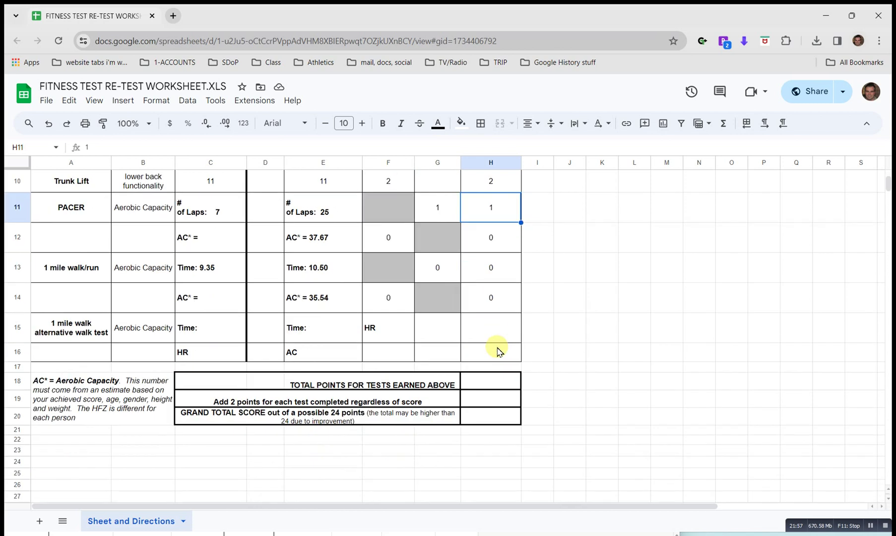
pyautogui.click(494, 384)
pyautogui.write('11')
pyautogui.press('Return')
# Format the 11 as centered, bold, font size 16.
pyautogui.click(494, 384)
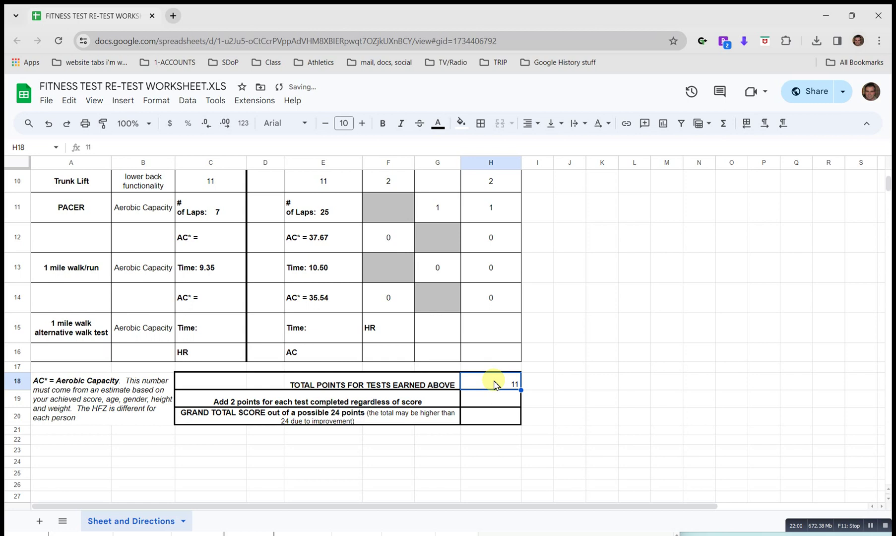
pyautogui.click(531, 123)
pyautogui.click(555, 147)
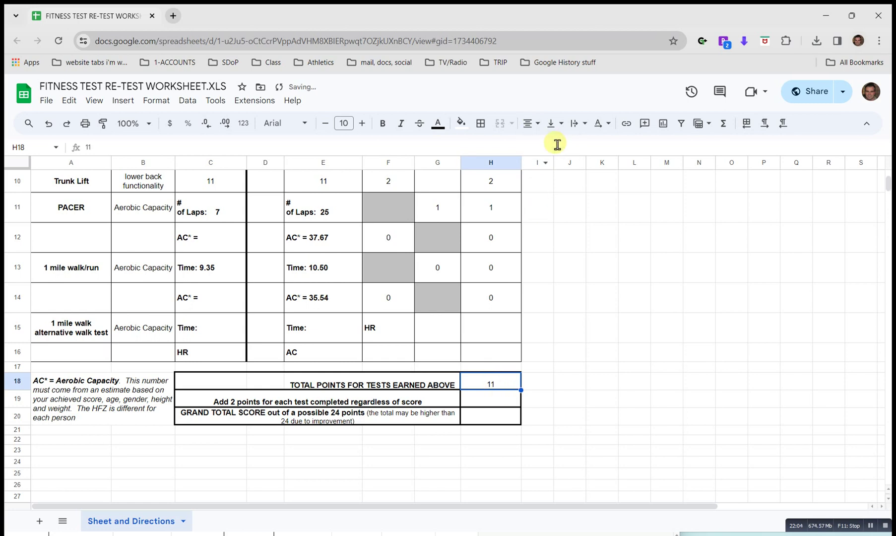
pyautogui.click(361, 124)
pyautogui.click(361, 125)
pyautogui.click(363, 125)
pyautogui.click(363, 126)
pyautogui.click(365, 125)
pyautogui.click(366, 125)
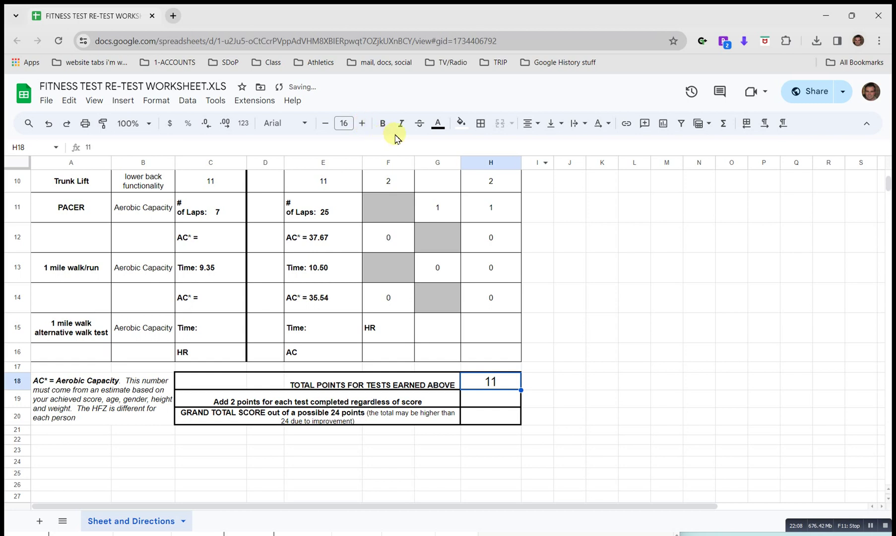
pyautogui.click(383, 126)
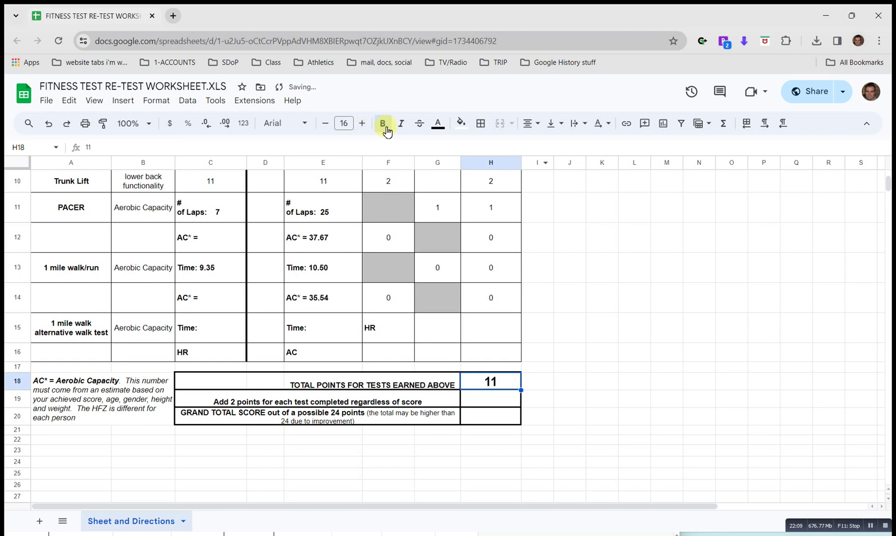
# Copy that formatting to the completion-points and grand-total cells below.
pyautogui.hotkey('ctrl', 'c')
pyautogui.click(495, 399)
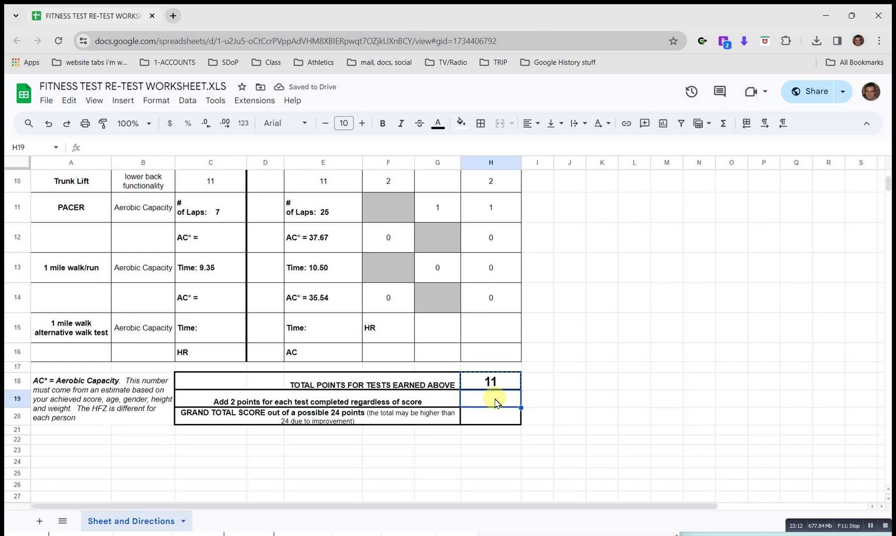
pyautogui.hotkey('shift', 'Down')
pyautogui.hotkey('ctrl', 'v')
pyautogui.click(495, 399)
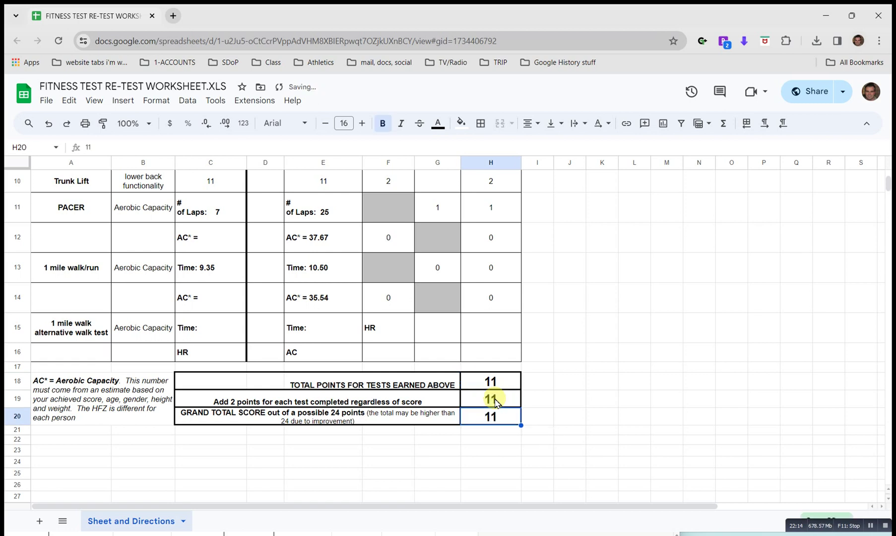
pyautogui.press('BackSpace')
pyautogui.press('Escape')
pyautogui.hotkey('ctrl', 'z')
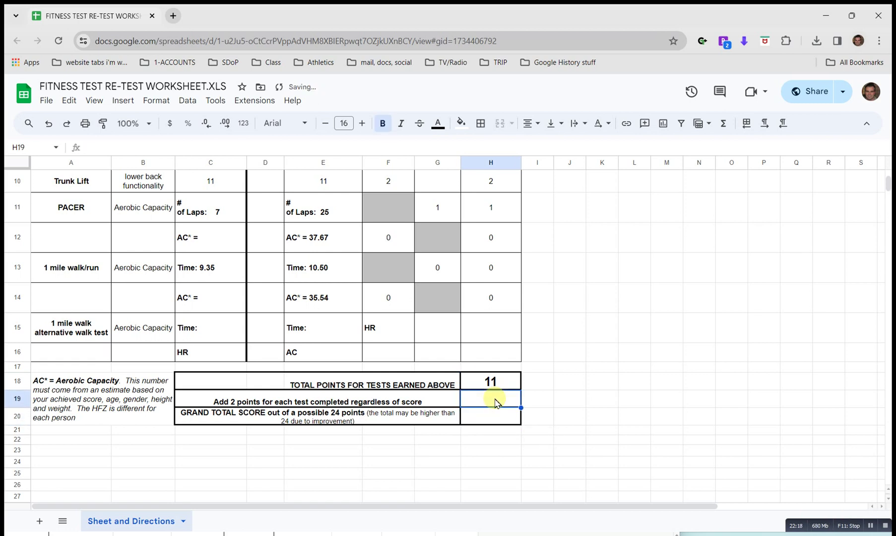
# Enter 12 completion points and a grand total of 23.
pyautogui.write('12')
pyautogui.press('Return')
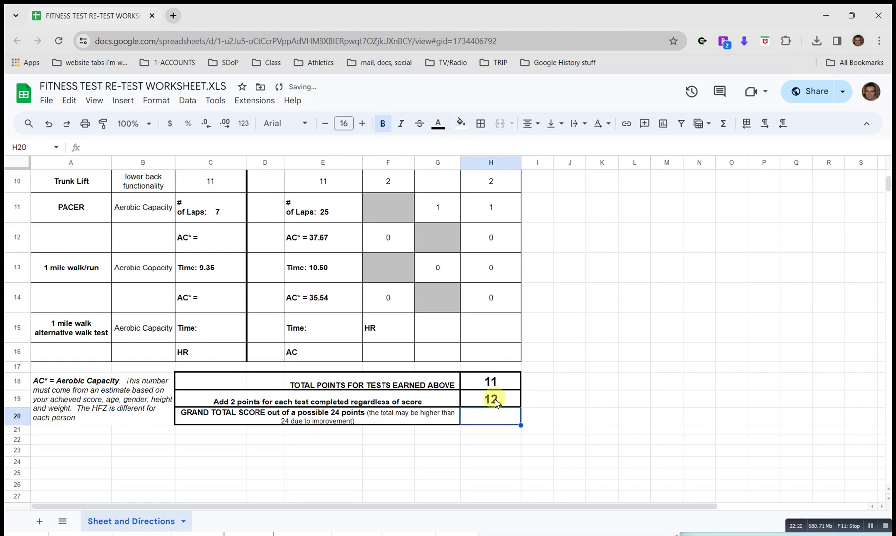
pyautogui.write('23')
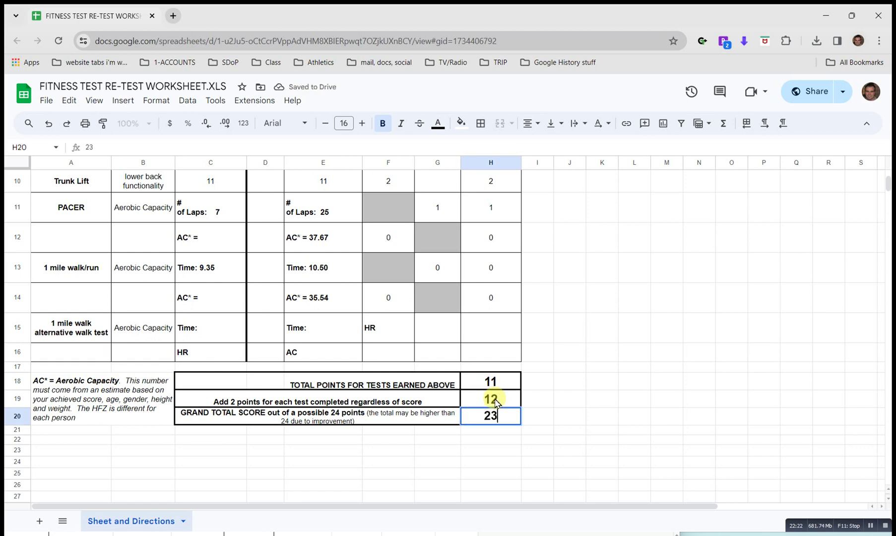
pyautogui.press('Return')
pyautogui.press('Return')
# Enter =23/24 in H22 and enlarge the 0.95833 result to 24-point type.
pyautogui.write('=23/24')
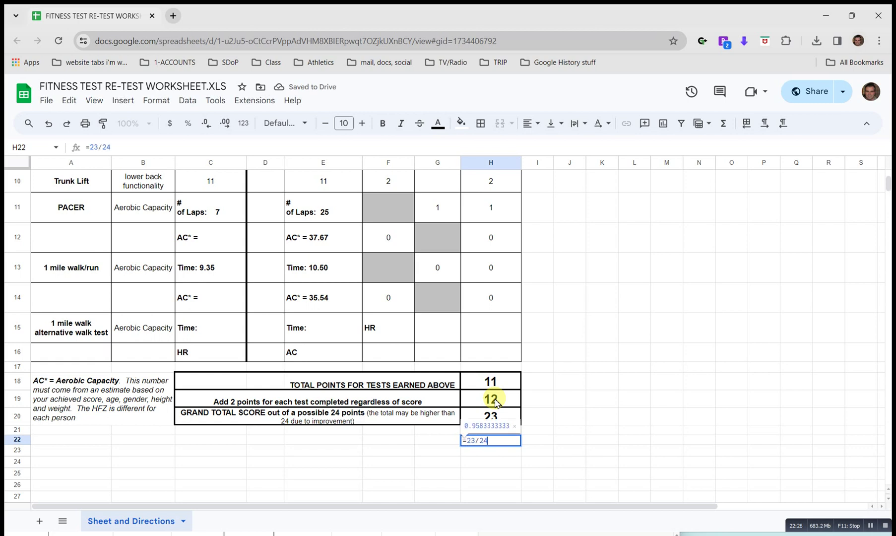
pyautogui.press('Return')
pyautogui.press('Up')
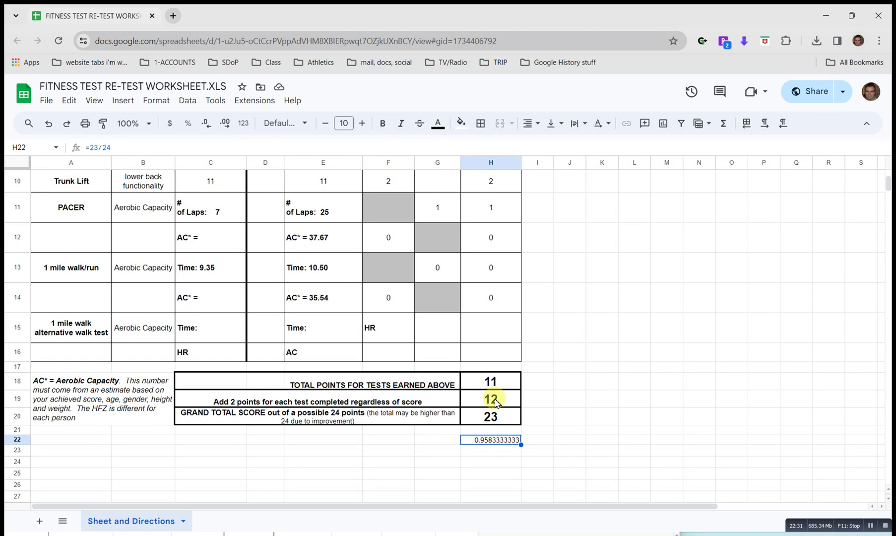
pyautogui.click(364, 124)
pyautogui.click(365, 124)
pyautogui.click(364, 124)
pyautogui.click(365, 124)
pyautogui.click(364, 124)
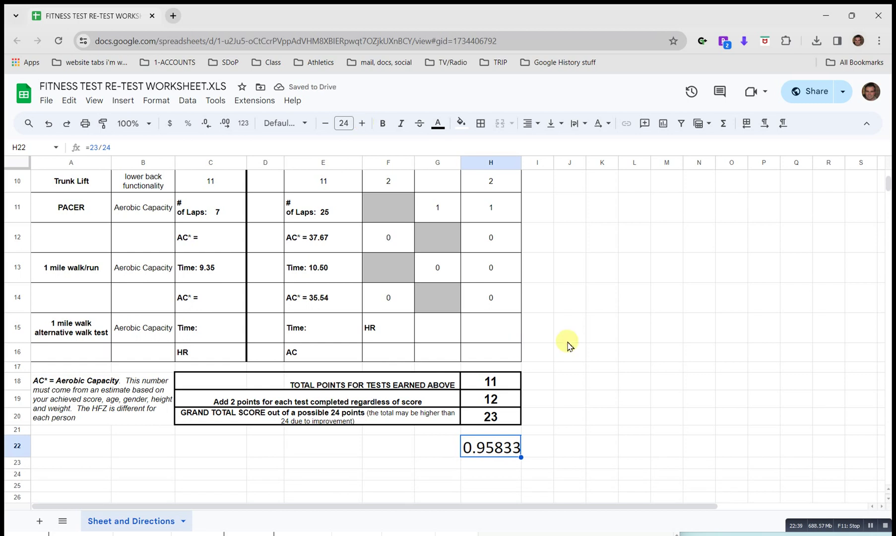
# Review the total points in H18 and the grand total in H20.
pyautogui.click(575, 462)
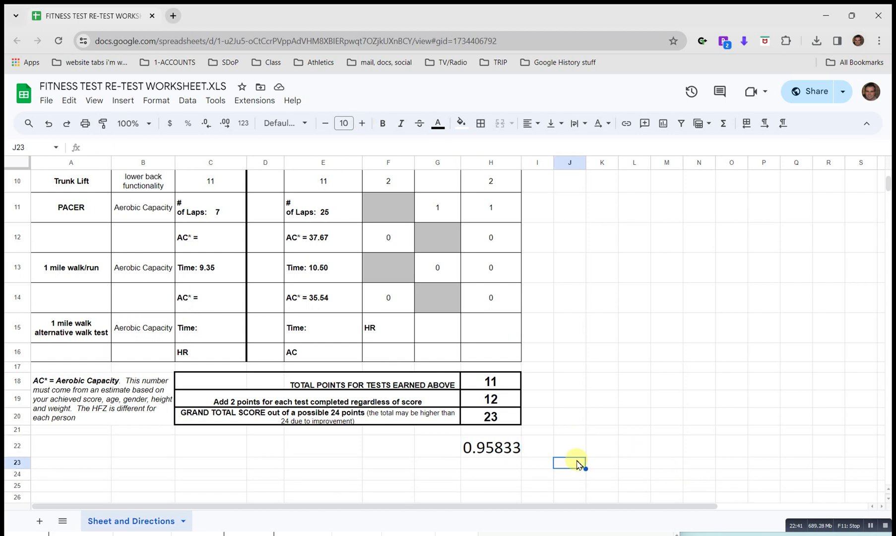
pyautogui.click(510, 385)
pyautogui.click(501, 416)
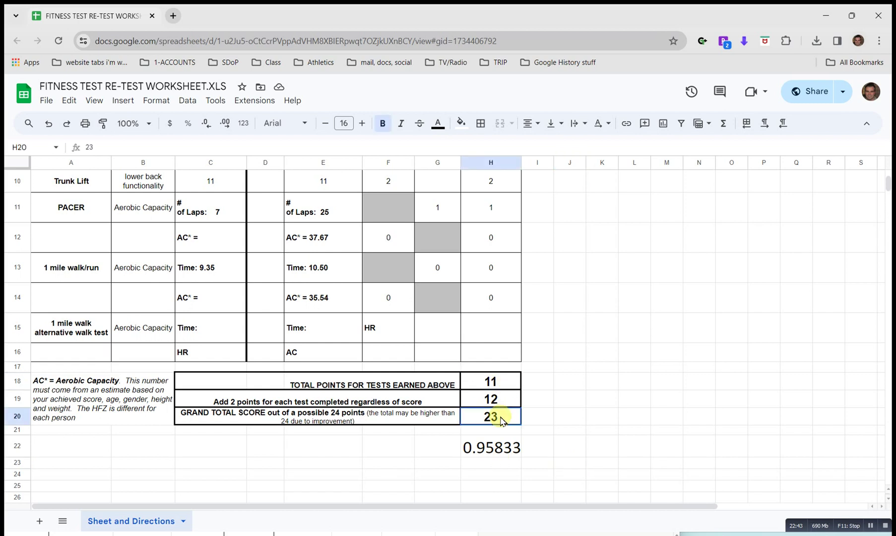
# Open the Fitness Test Final Grade form from the Health & Physical Education Classroom post.
pyautogui.click(826, 19)
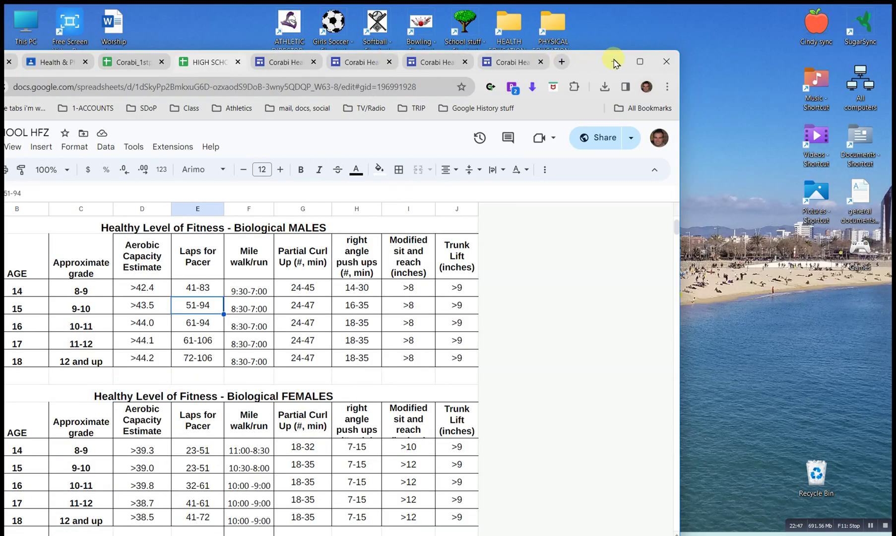
pyautogui.click(640, 62)
pyautogui.click(171, 16)
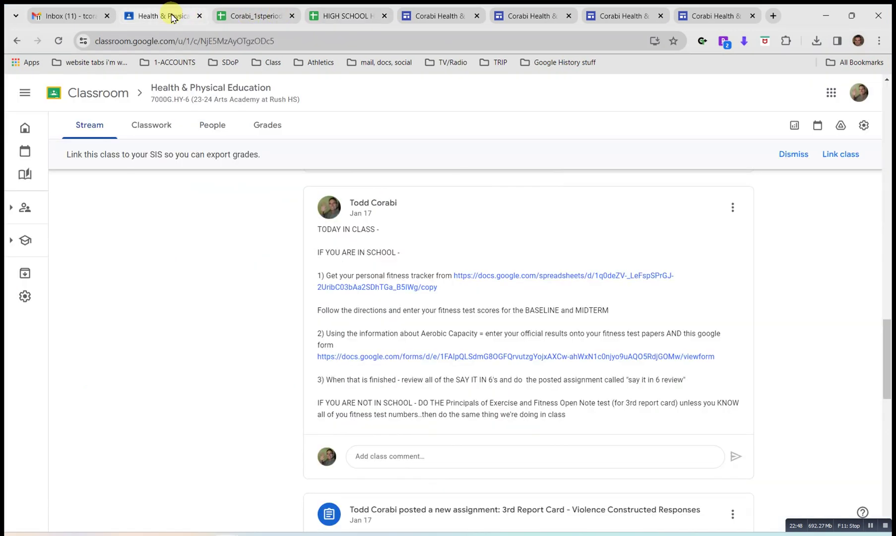
pyautogui.click(420, 356)
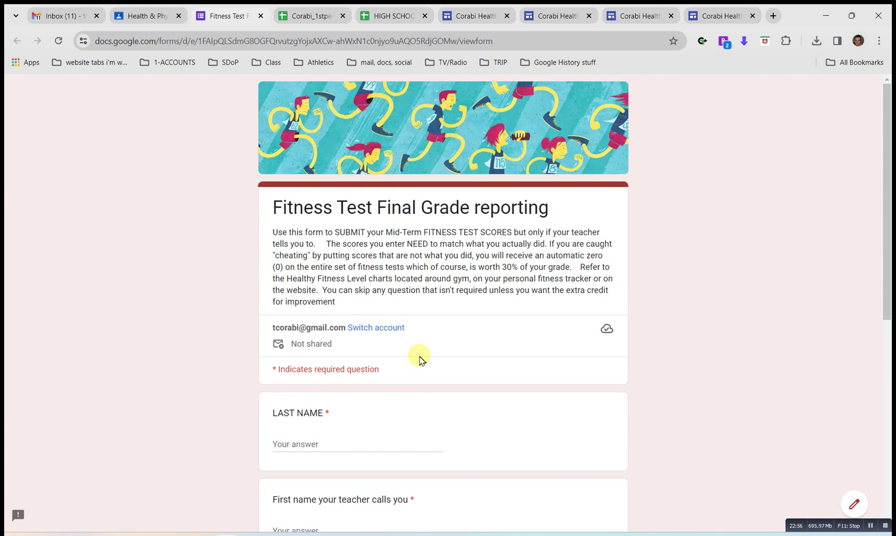
# Enter the student's last name and first name in the form's name fields.
pyautogui.scroll(-2, 419, 360)
pyautogui.click(336, 370)
pyautogui.press('Tab')
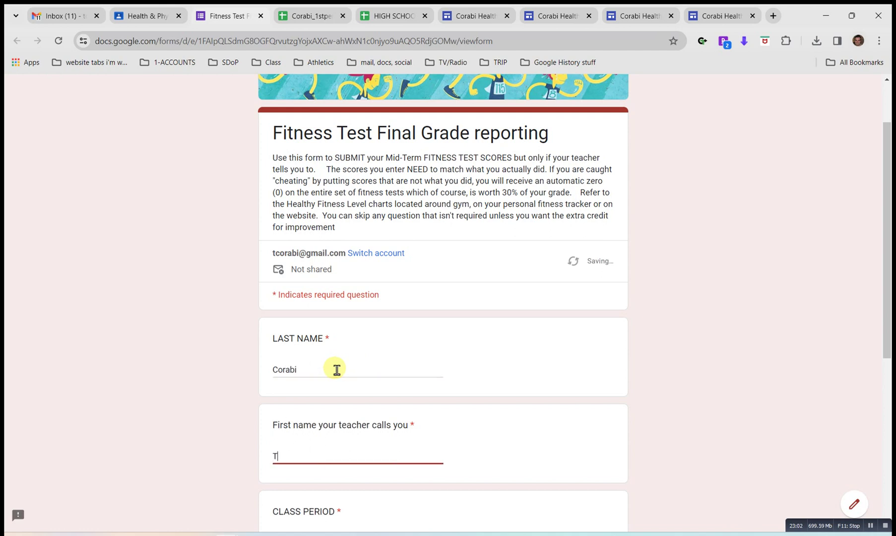
# Choose 2nd period and Midterms, then continue to the scoring page.
pyautogui.scroll(-5, 336, 369)
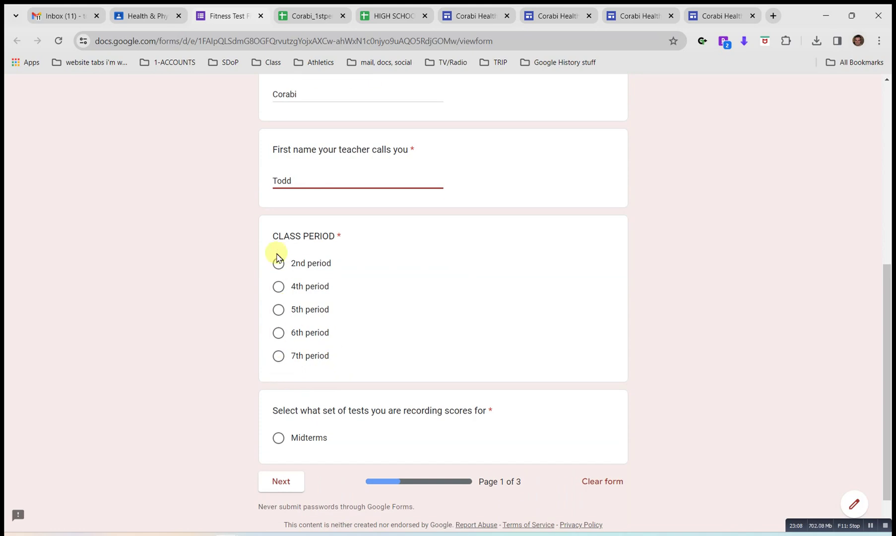
pyautogui.click(278, 266)
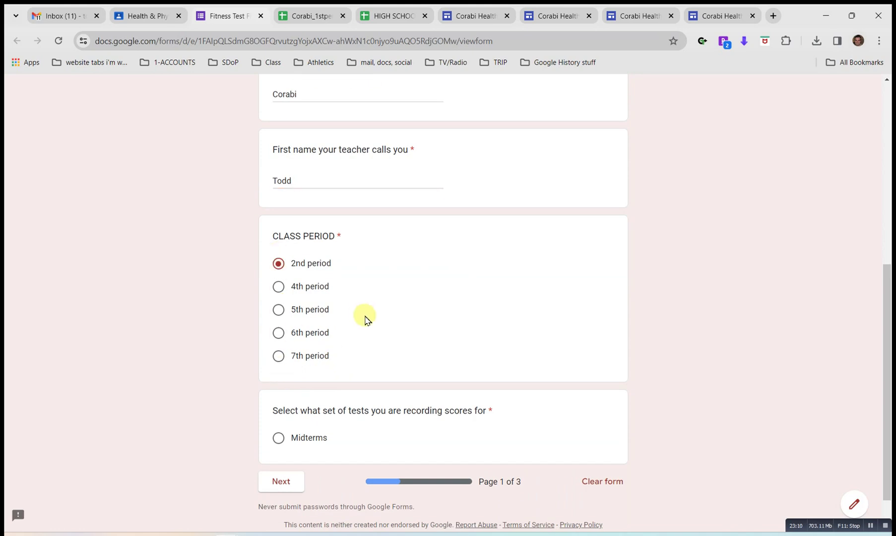
pyautogui.scroll(-1, 365, 318)
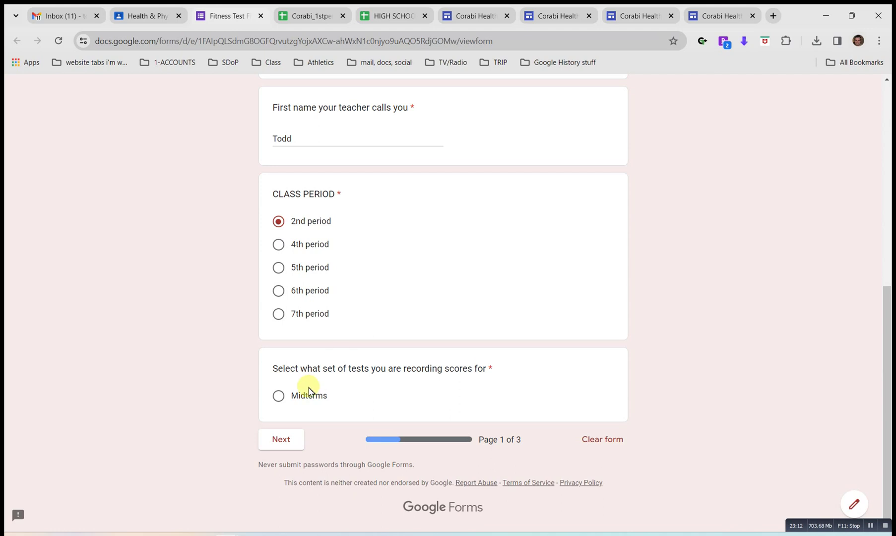
pyautogui.click(278, 397)
pyautogui.click(281, 437)
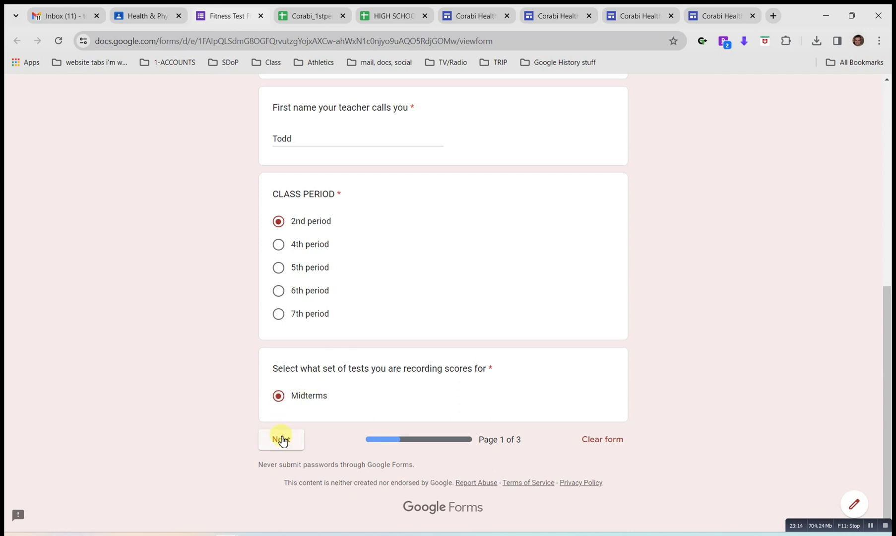
# Report that all 6 tests were taken and 4 were passed.
pyautogui.scroll(-2, 399, 395)
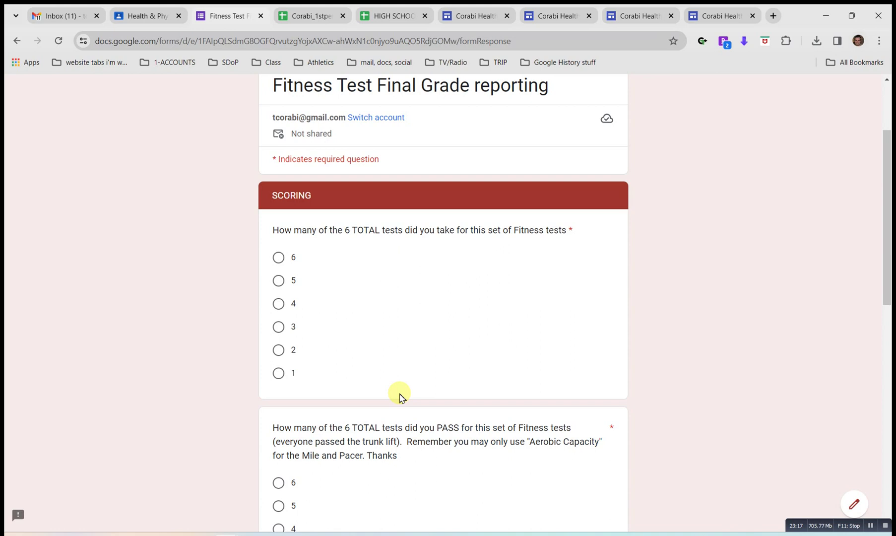
pyautogui.rightClick(16, 42)
pyautogui.click(74, 157)
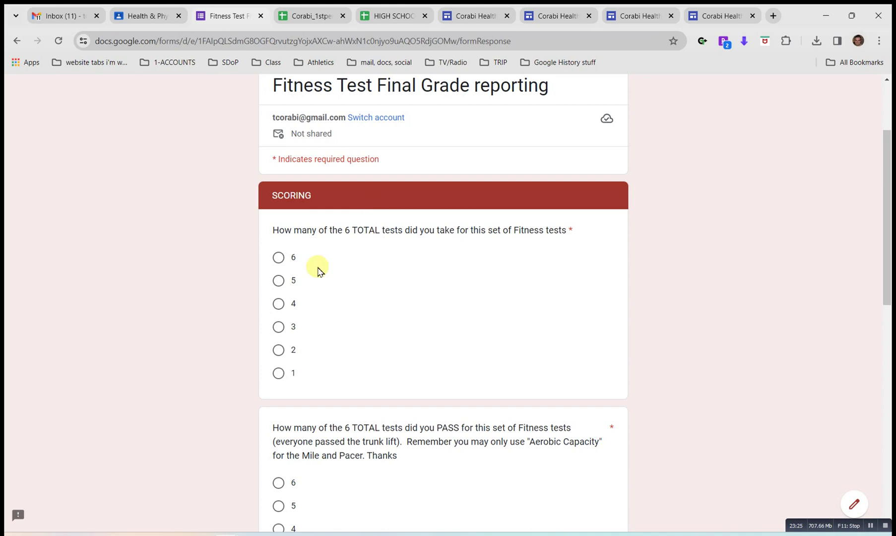
pyautogui.click(277, 257)
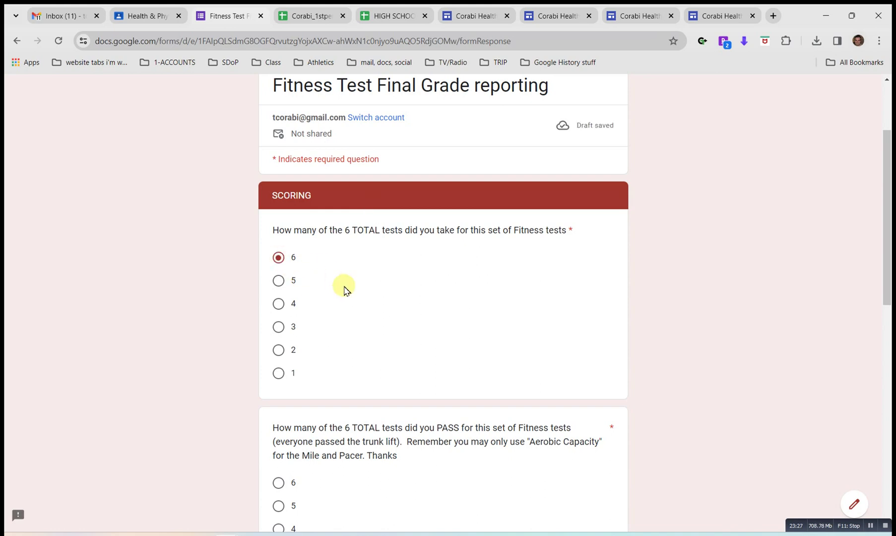
pyautogui.scroll(-3, 346, 290)
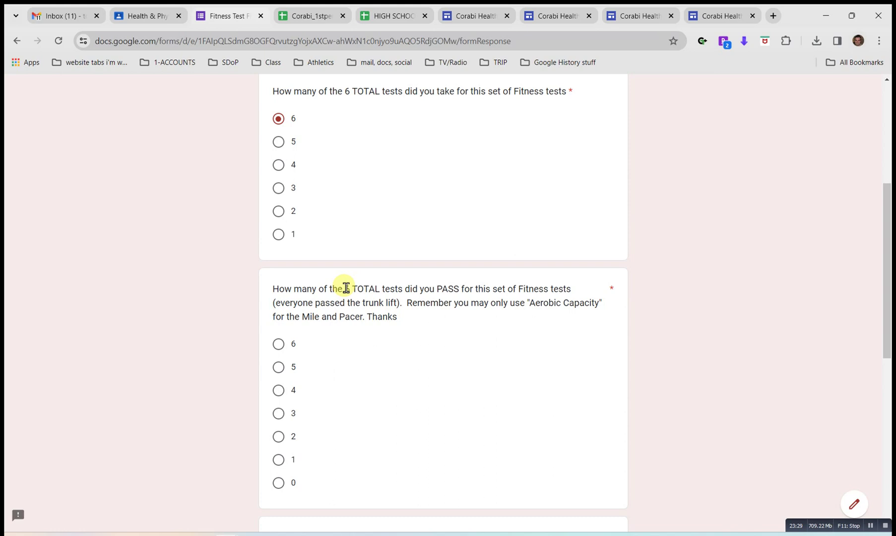
pyautogui.scroll(-1, 346, 288)
pyautogui.scroll(-2, 346, 287)
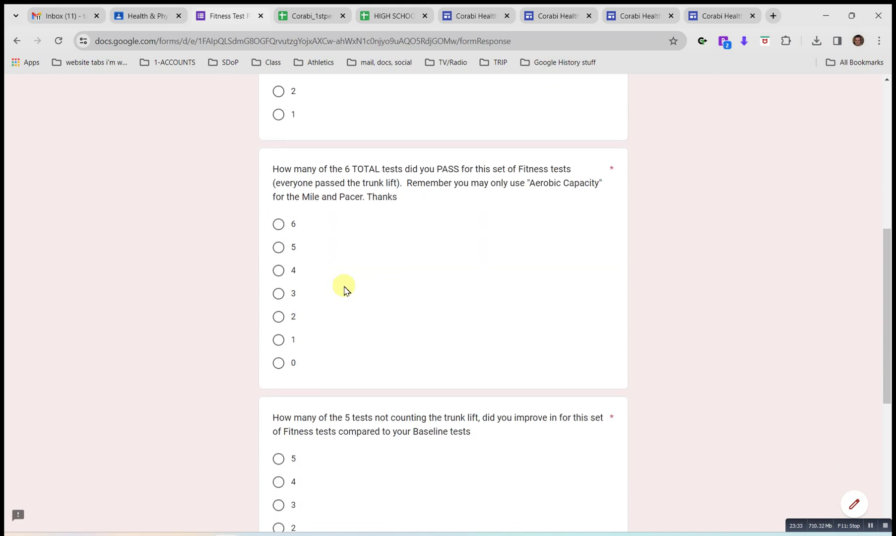
pyautogui.click(279, 270)
# Report improvement in 5 tests, answer YES to 6th period, and continue.
pyautogui.scroll(-5, 357, 267)
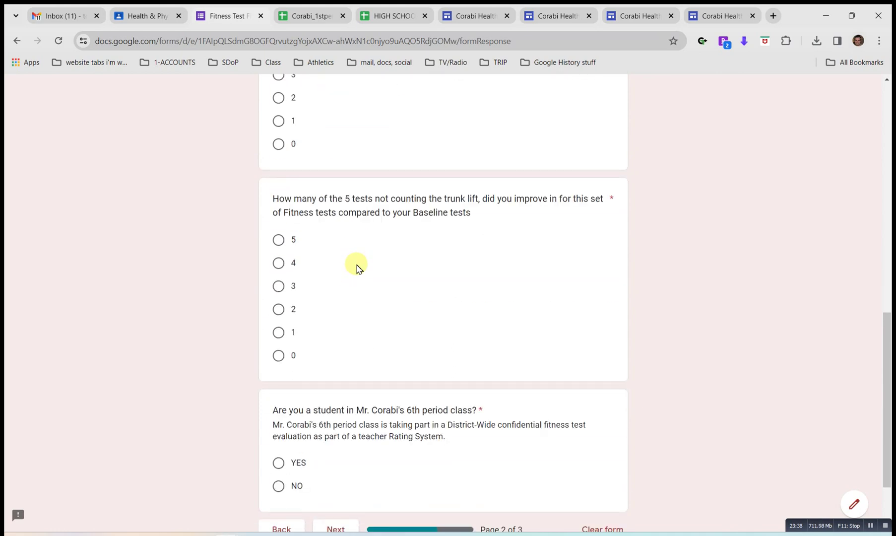
pyautogui.click(278, 241)
pyautogui.scroll(-2, 354, 287)
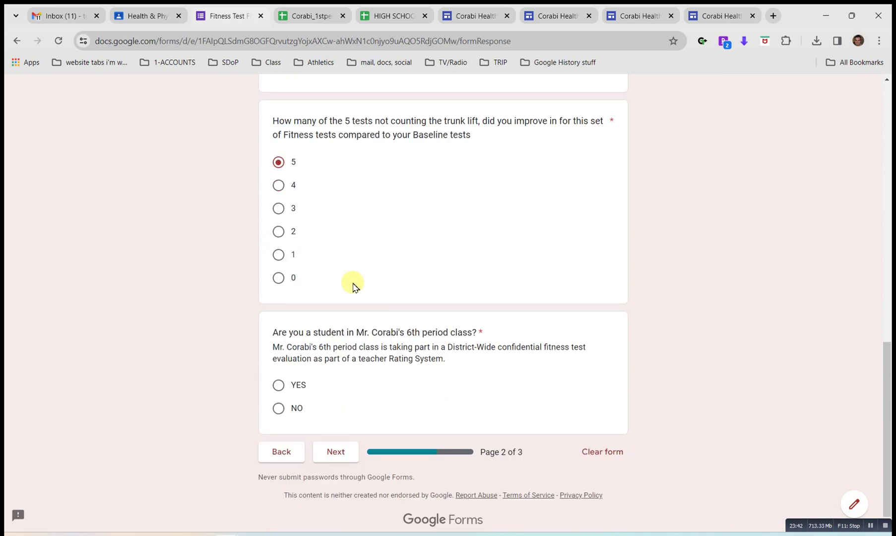
pyautogui.scroll(-1, 353, 287)
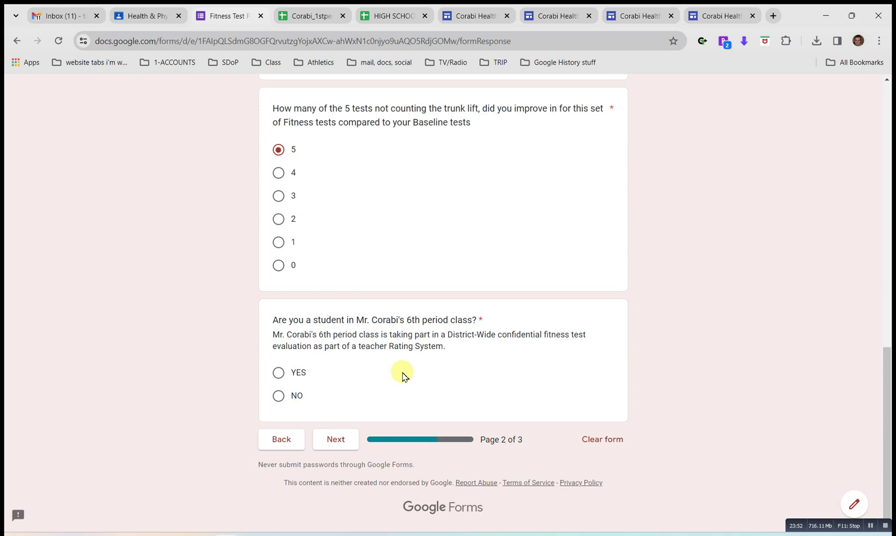
pyautogui.click(279, 373)
pyautogui.click(332, 441)
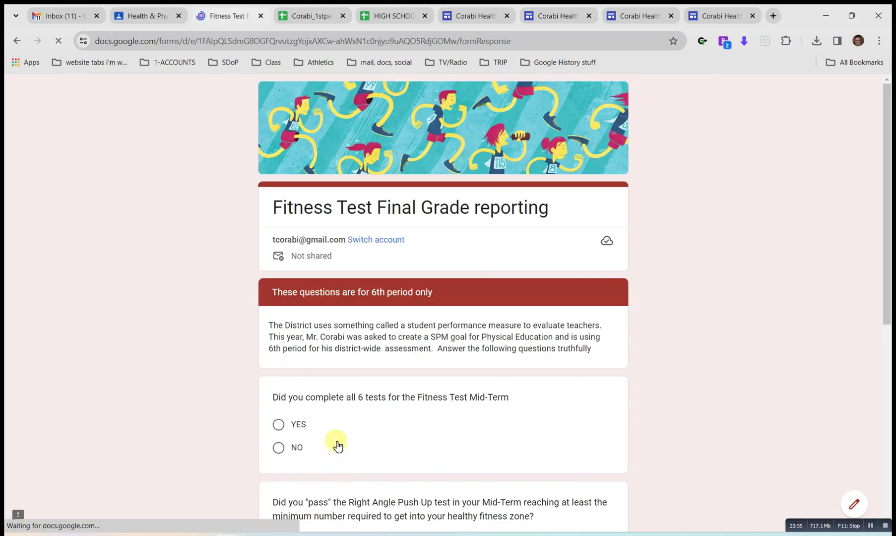
pyautogui.scroll(-3, 306, 297)
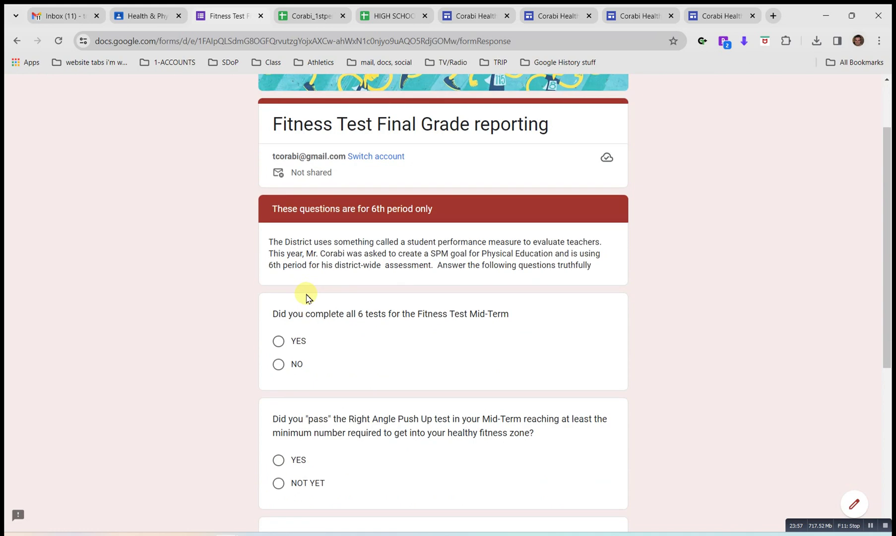